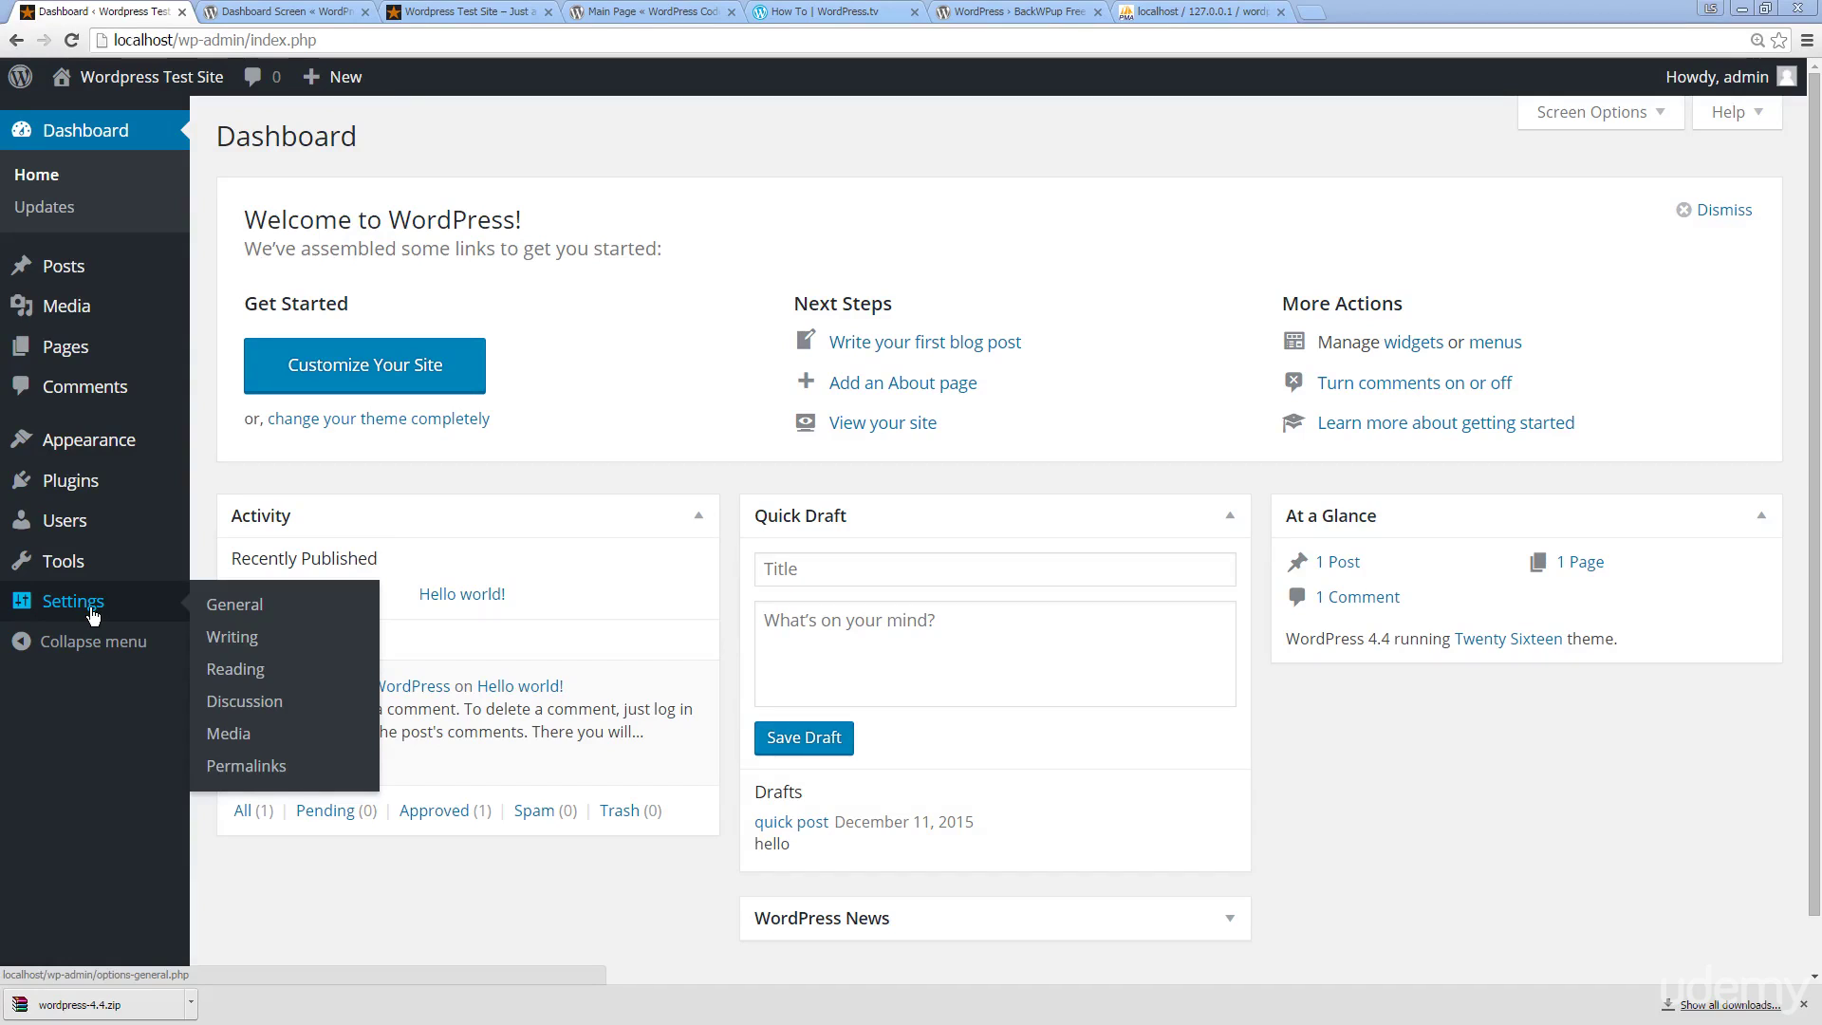
Step: Open the page for adding new plugins, and look at the BackWPup plugin's directory page before returning to it
{"action": "mouse_move", "coordinate": [80, 472]}
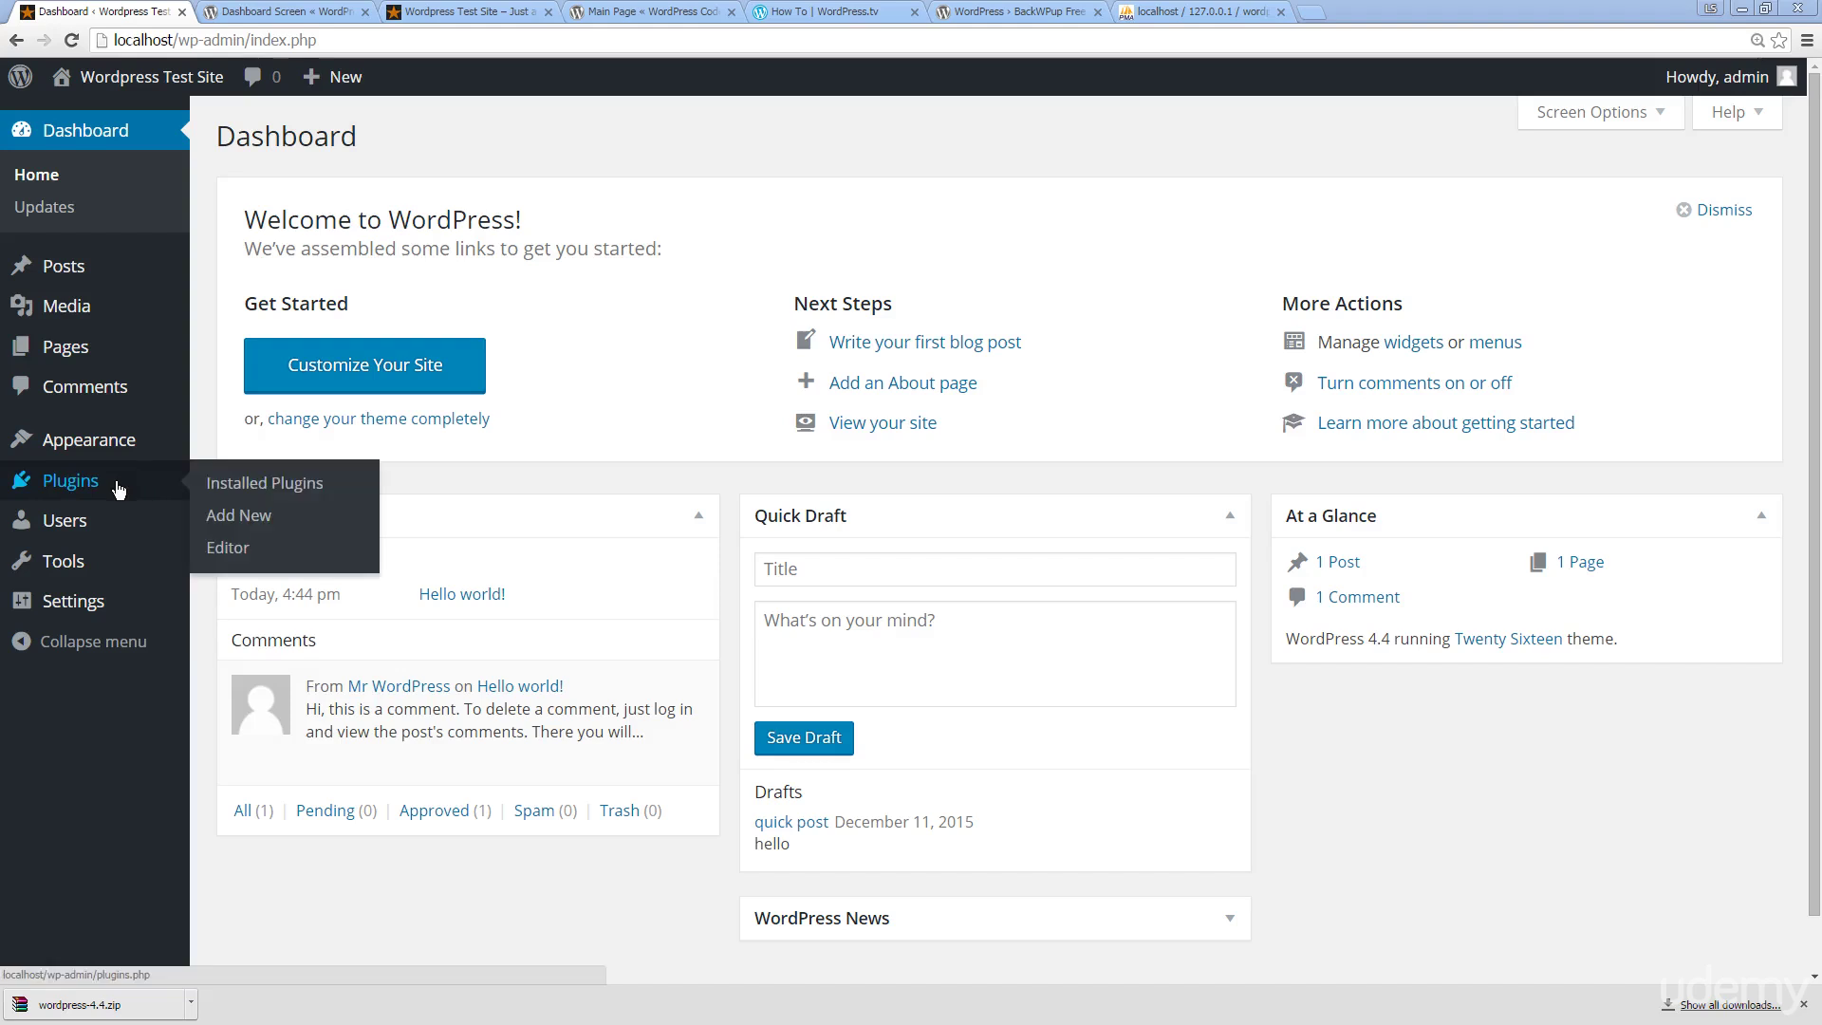
{"action": "left_click", "coordinate": [254, 485]}
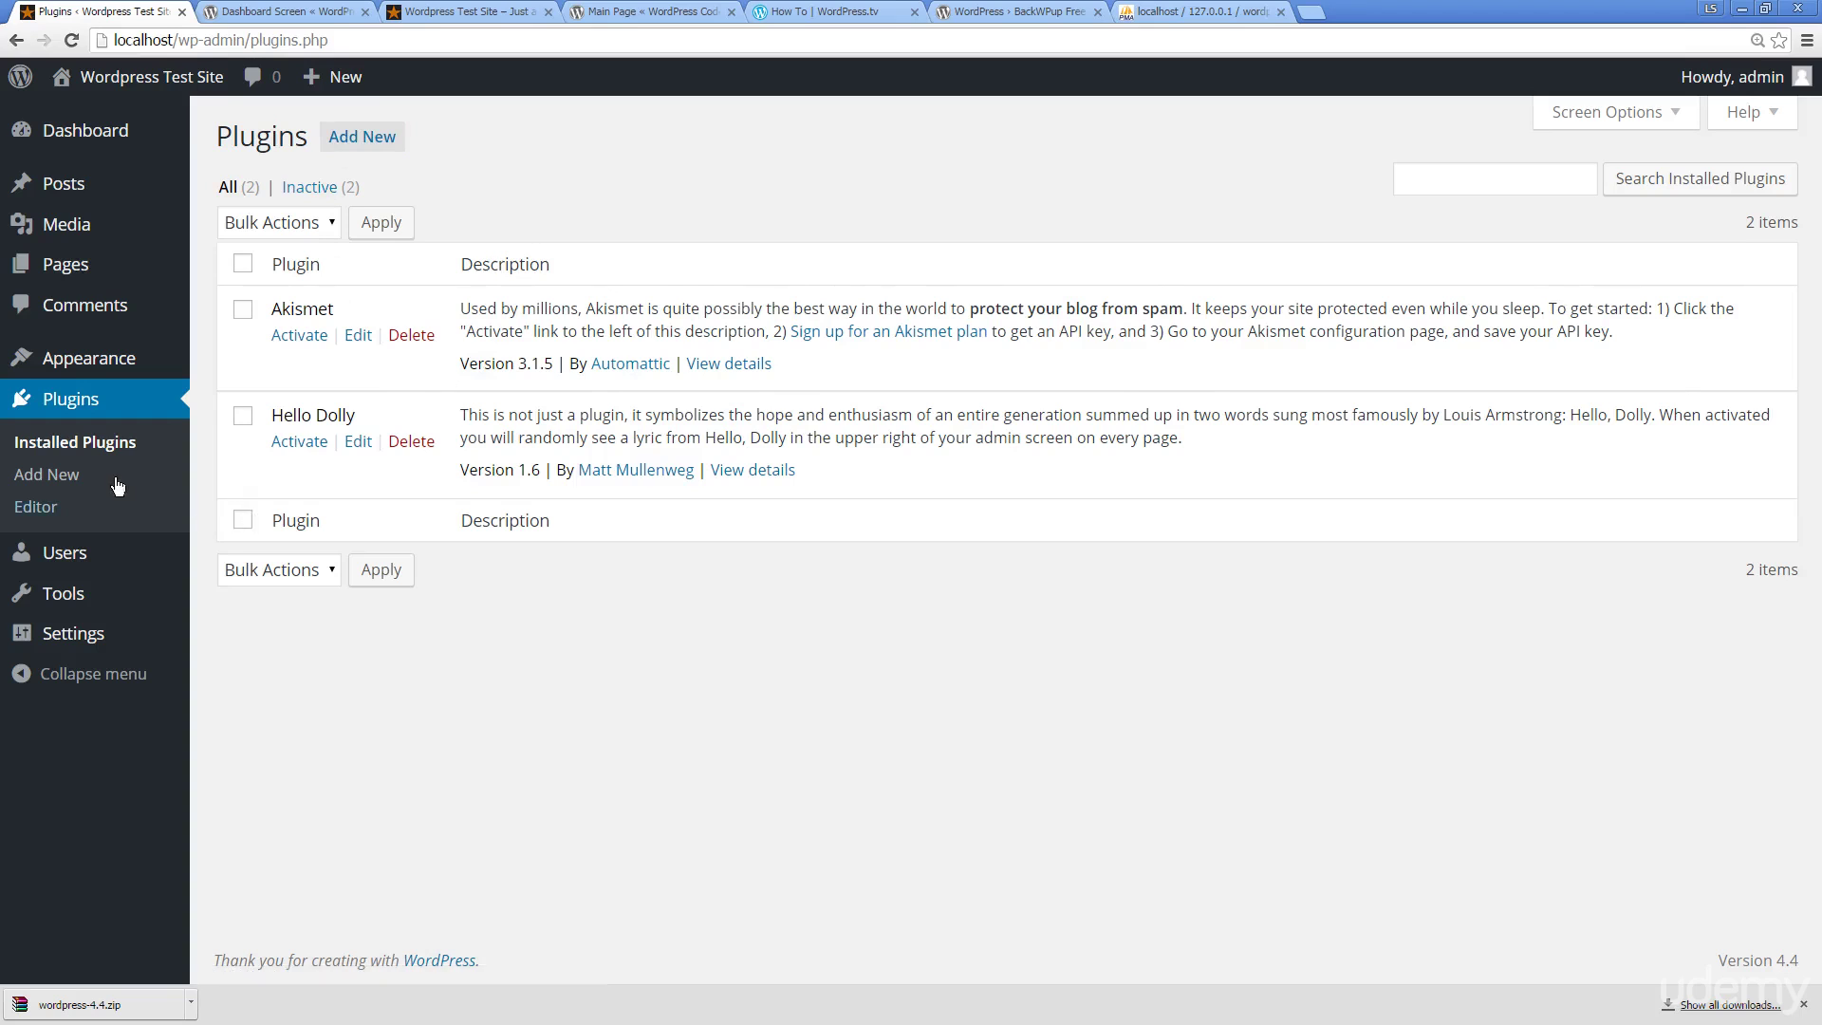
{"action": "left_click", "coordinate": [51, 478]}
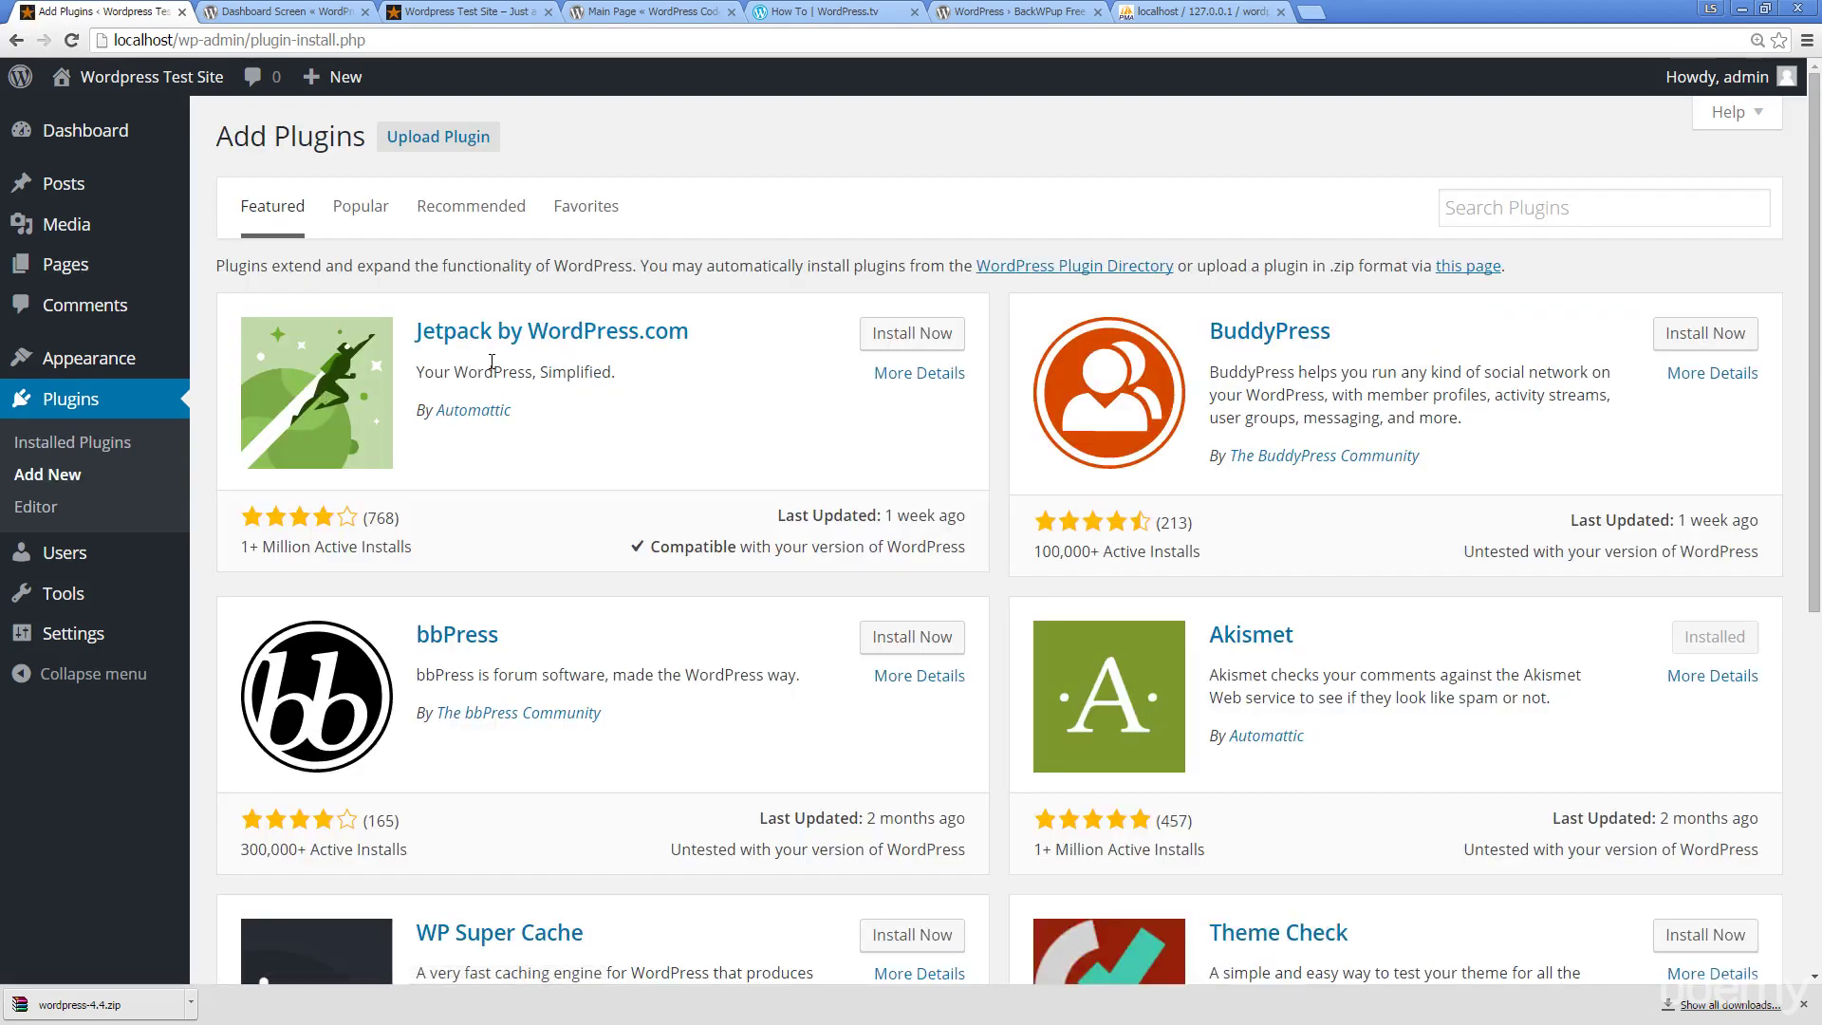
{"action": "left_click", "coordinate": [984, 11]}
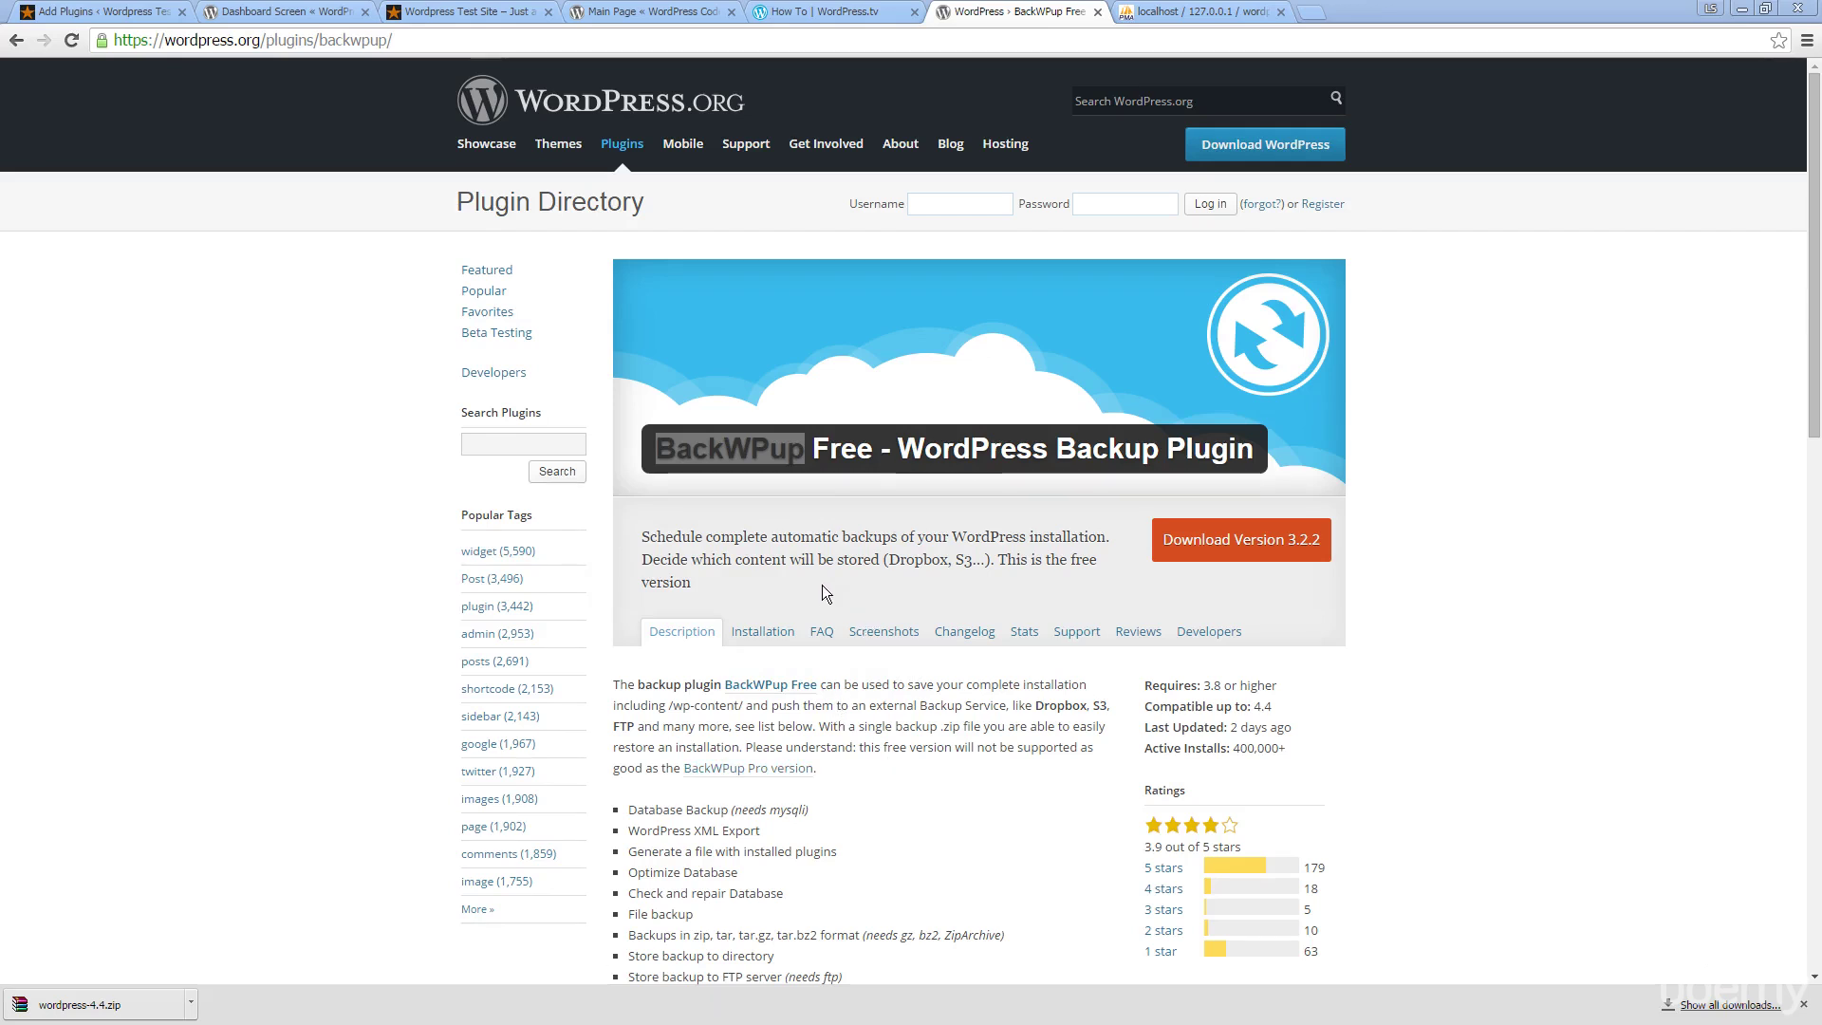
{"action": "left_click", "coordinate": [116, 12]}
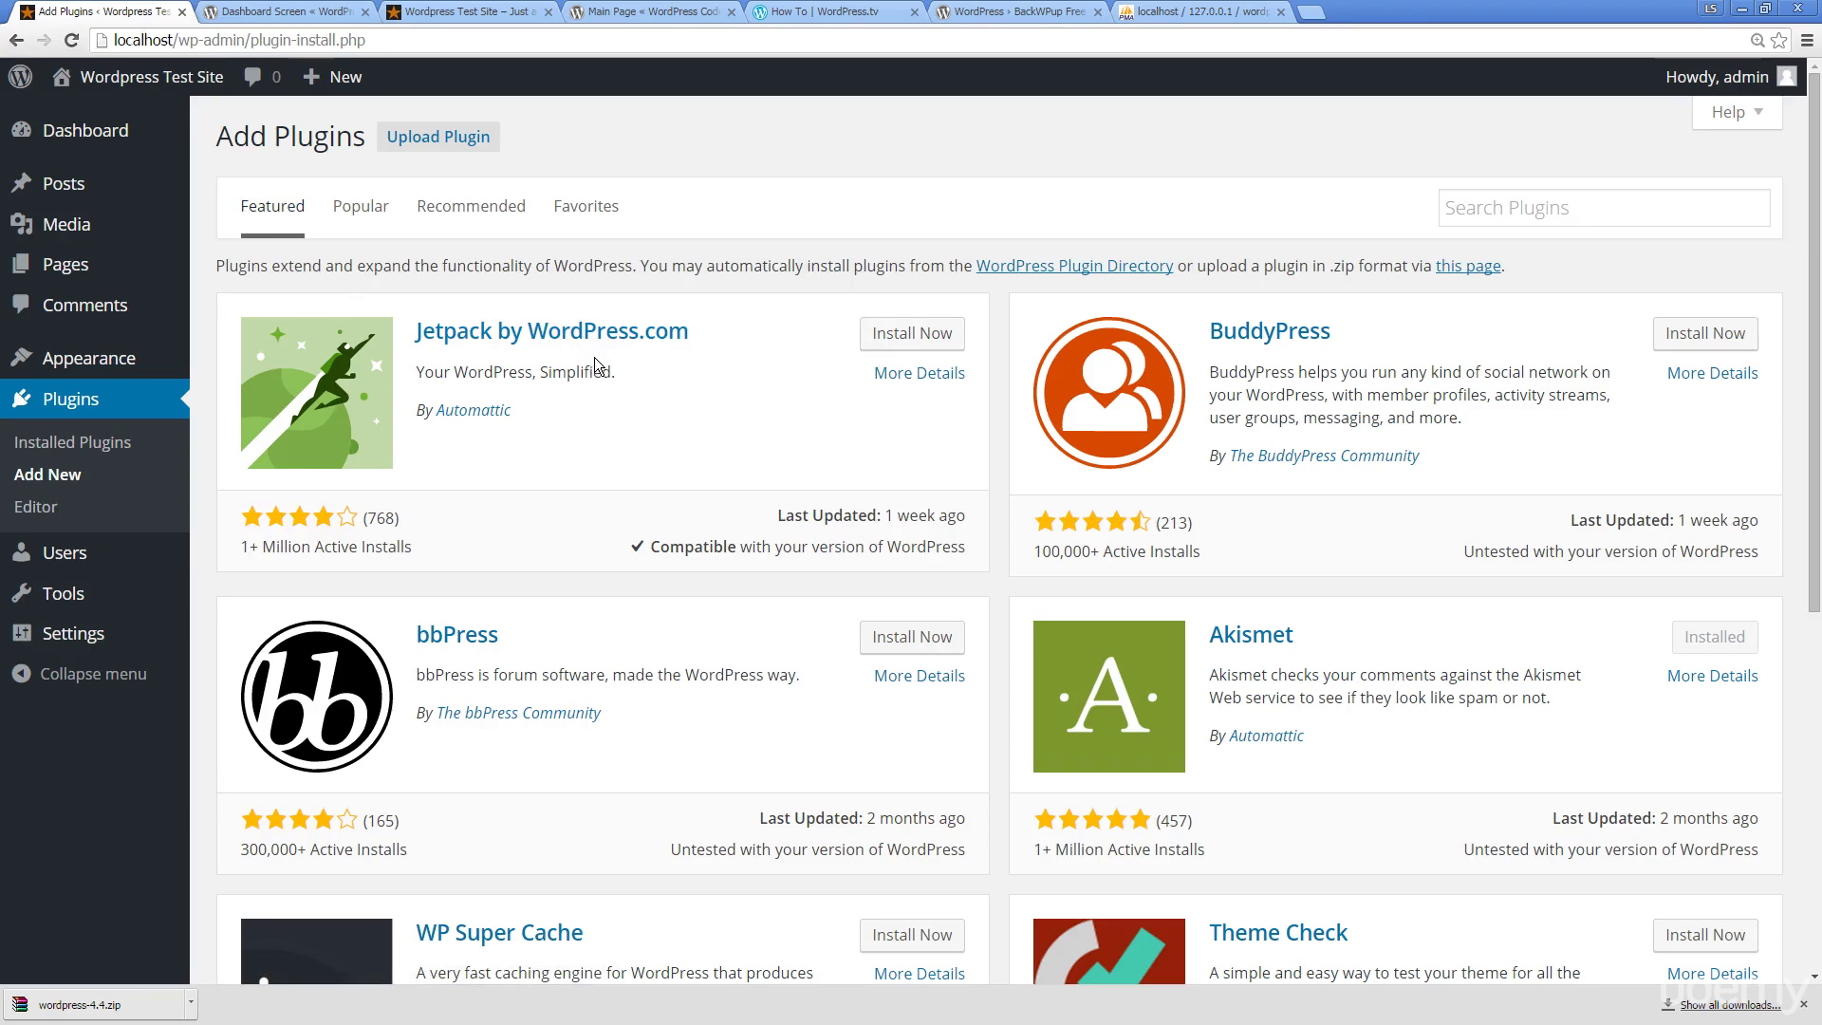
Step: Copy "WordPress.com" from the Jetpack plugin's title and load it as an address in a new browser tab
{"action": "left_click_drag", "start_coordinate": [707, 347], "coordinate": [528, 337]}
{"action": "key", "text": "ctrl+c"}
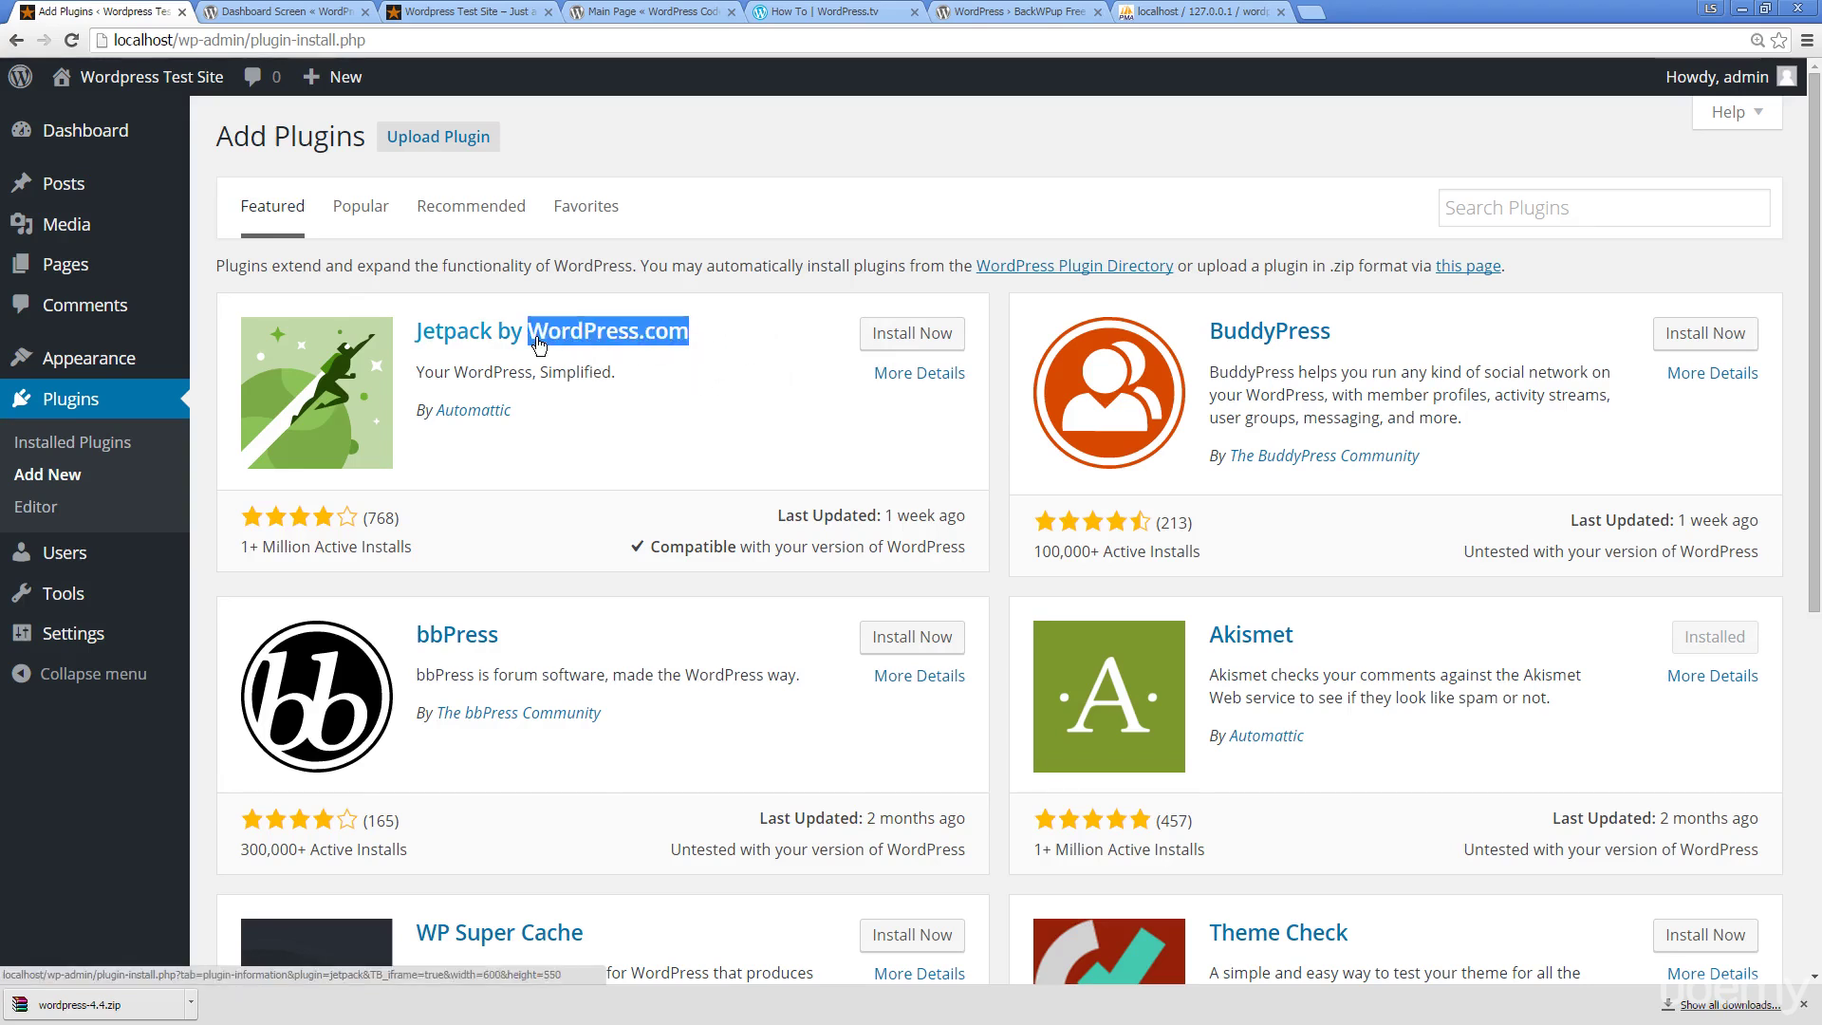
{"action": "left_click", "coordinate": [1311, 13]}
{"action": "key", "text": "ctrl+v"}
{"action": "key", "text": "Return"}
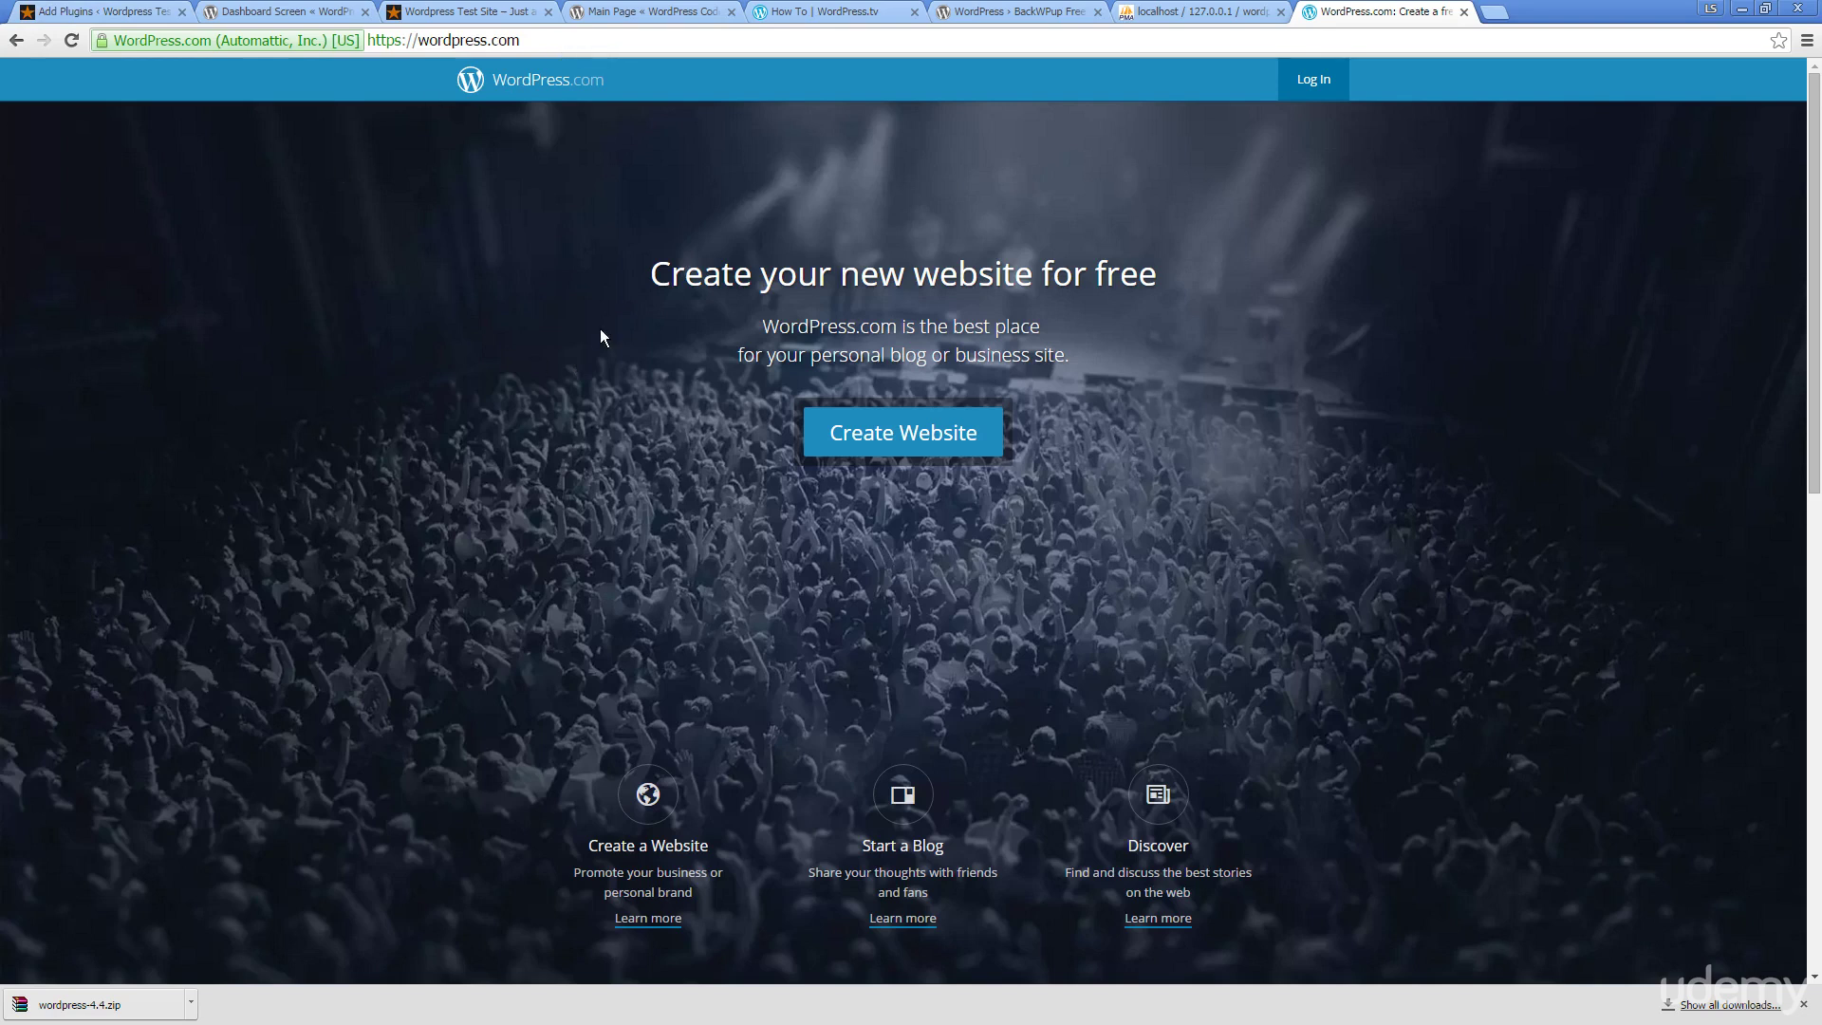
Step: Start creating a WordPress.com website with the Boardwalk theme and look at the free and paid domain options
{"action": "left_click", "coordinate": [871, 441]}
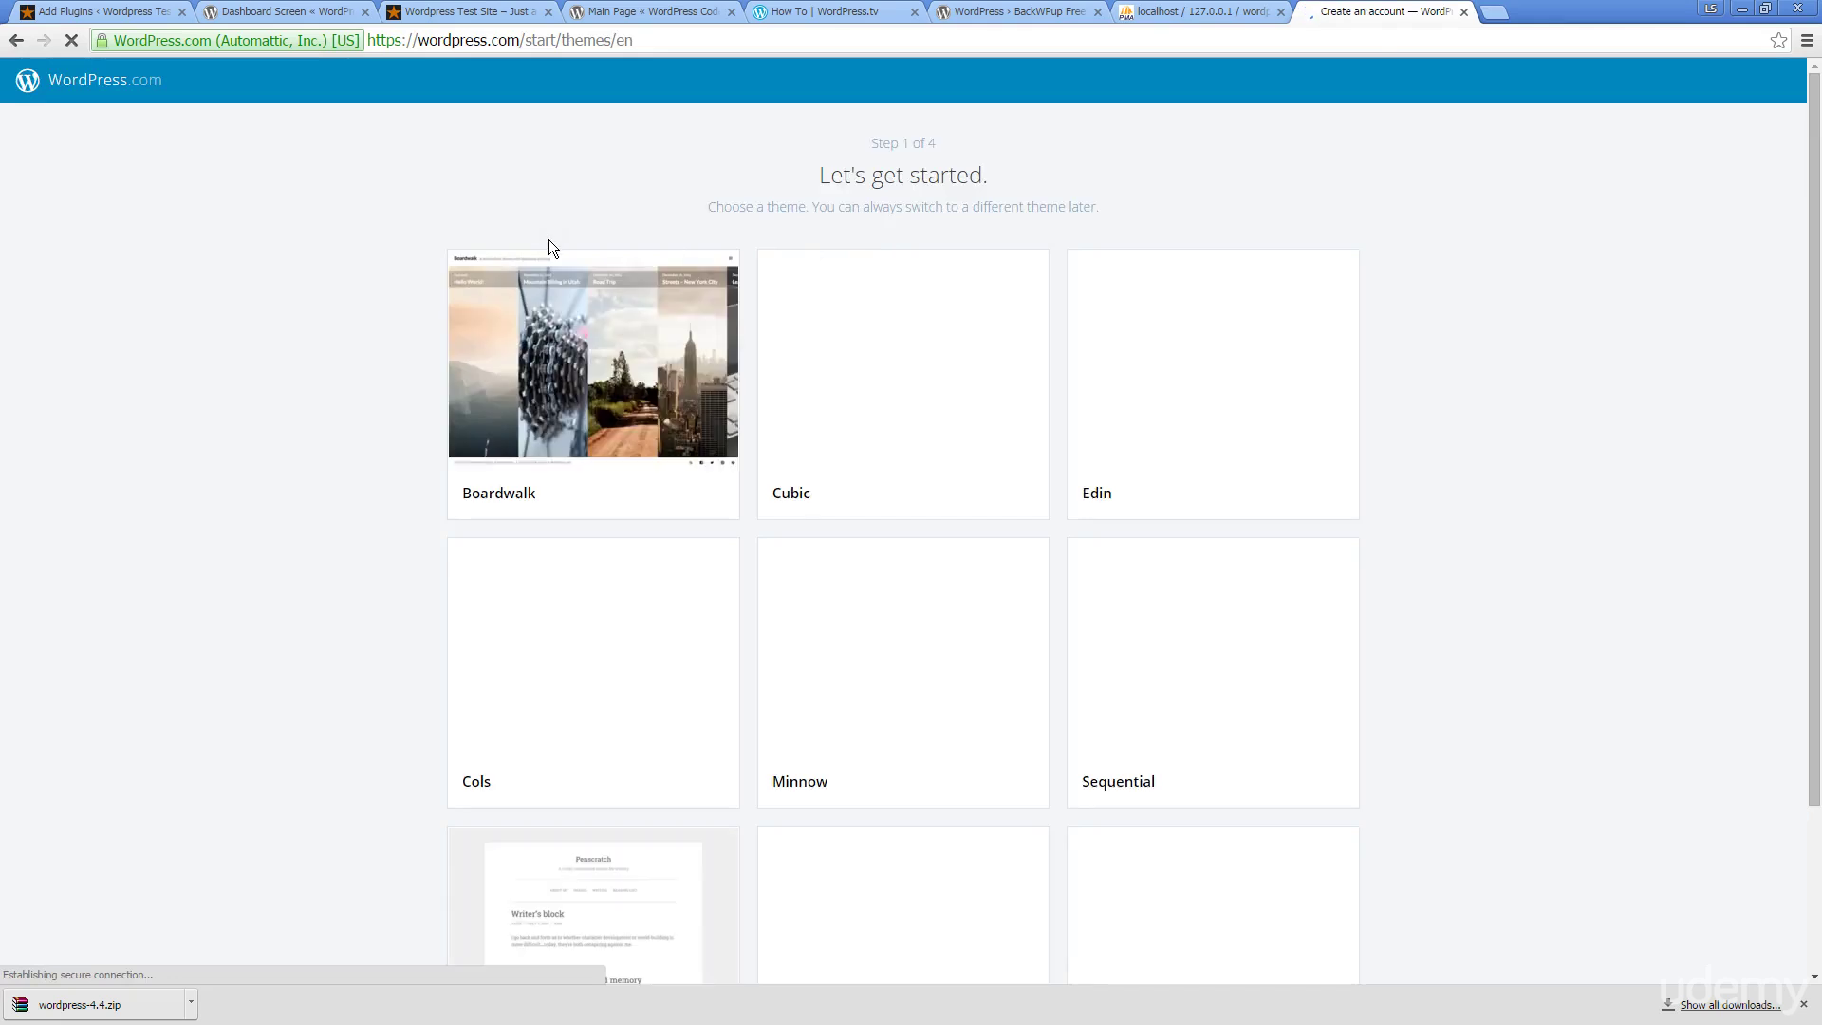
{"action": "left_click", "coordinate": [678, 410]}
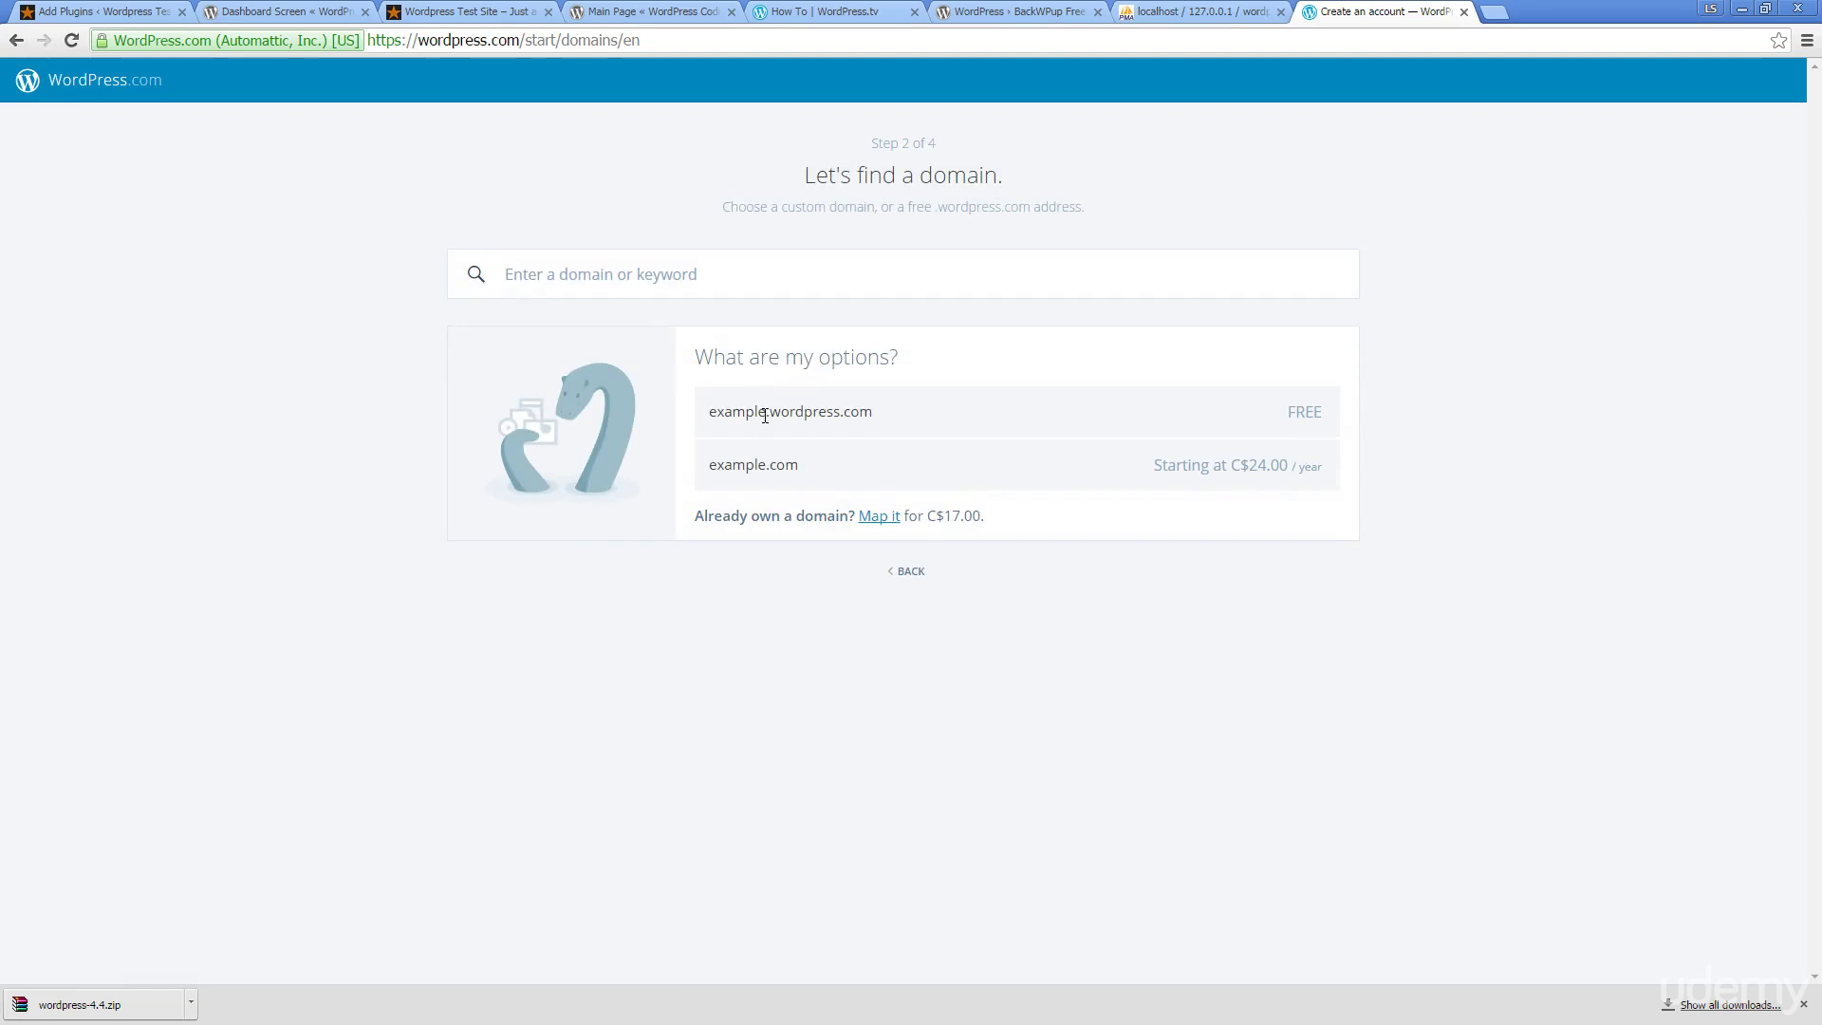
{"action": "left_click_drag", "start_coordinate": [818, 469], "coordinate": [652, 454]}
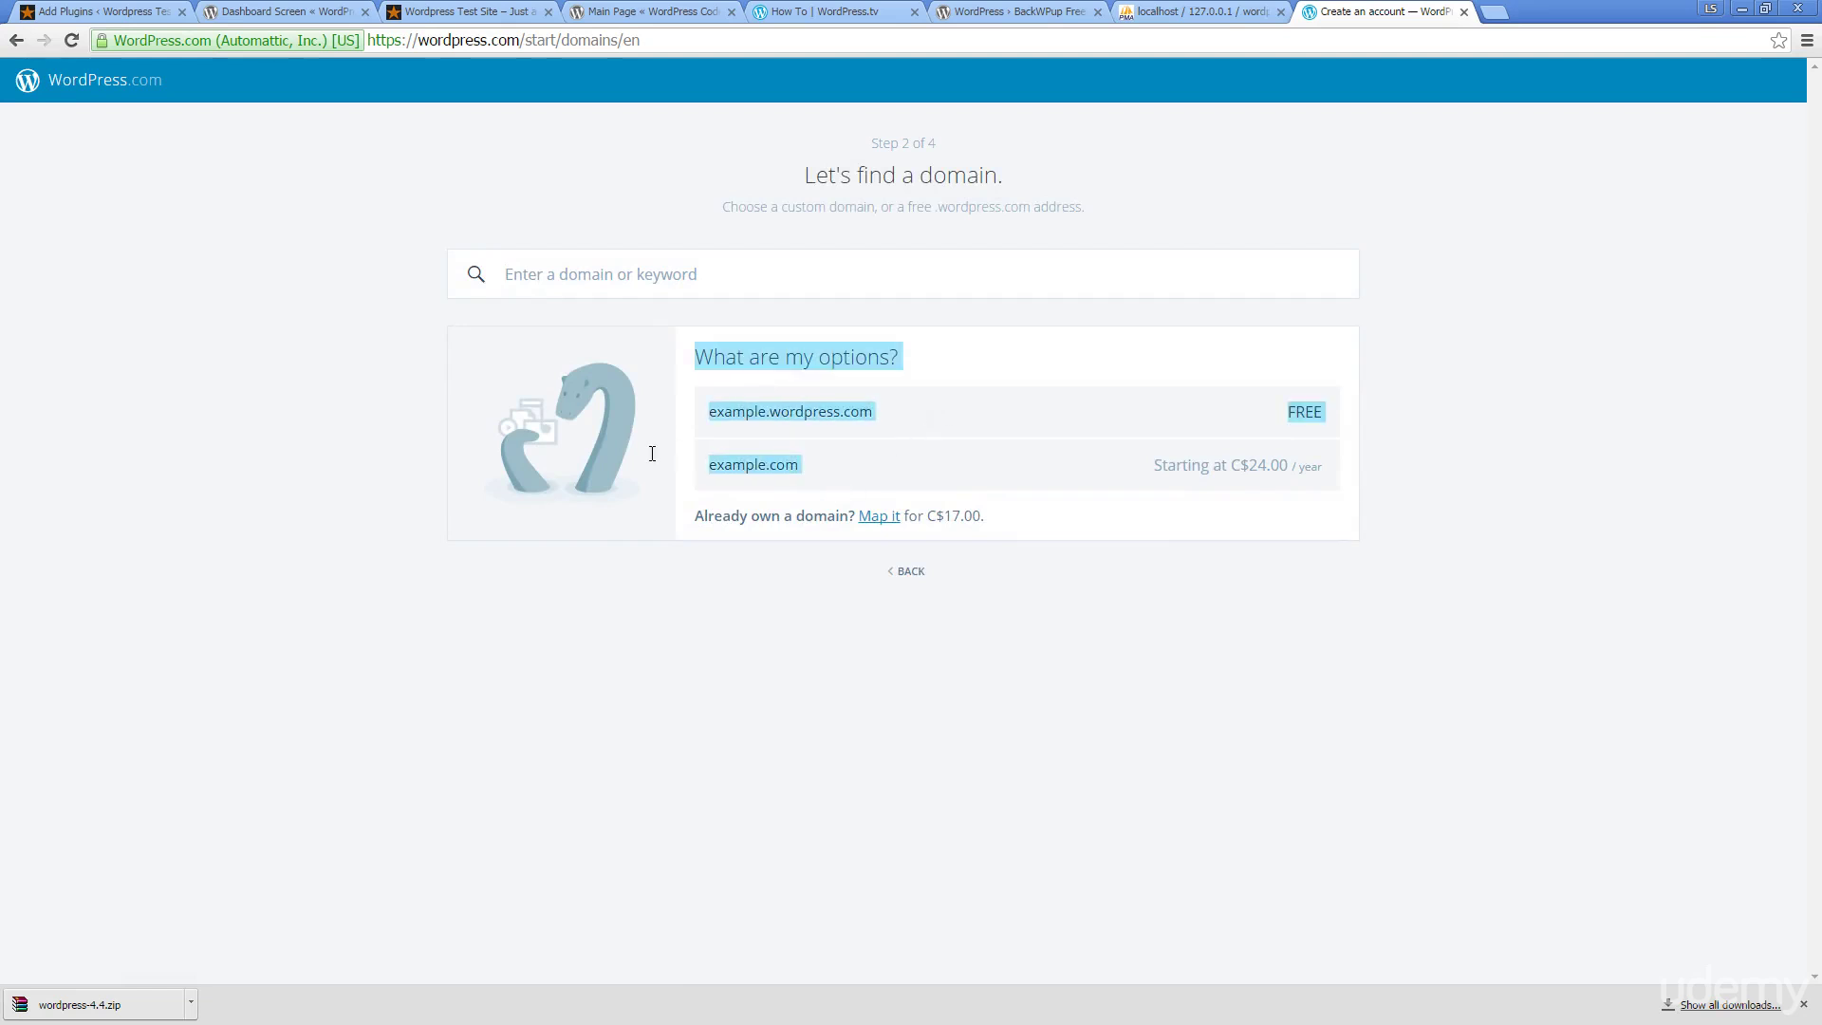
{"action": "left_click", "coordinate": [822, 454]}
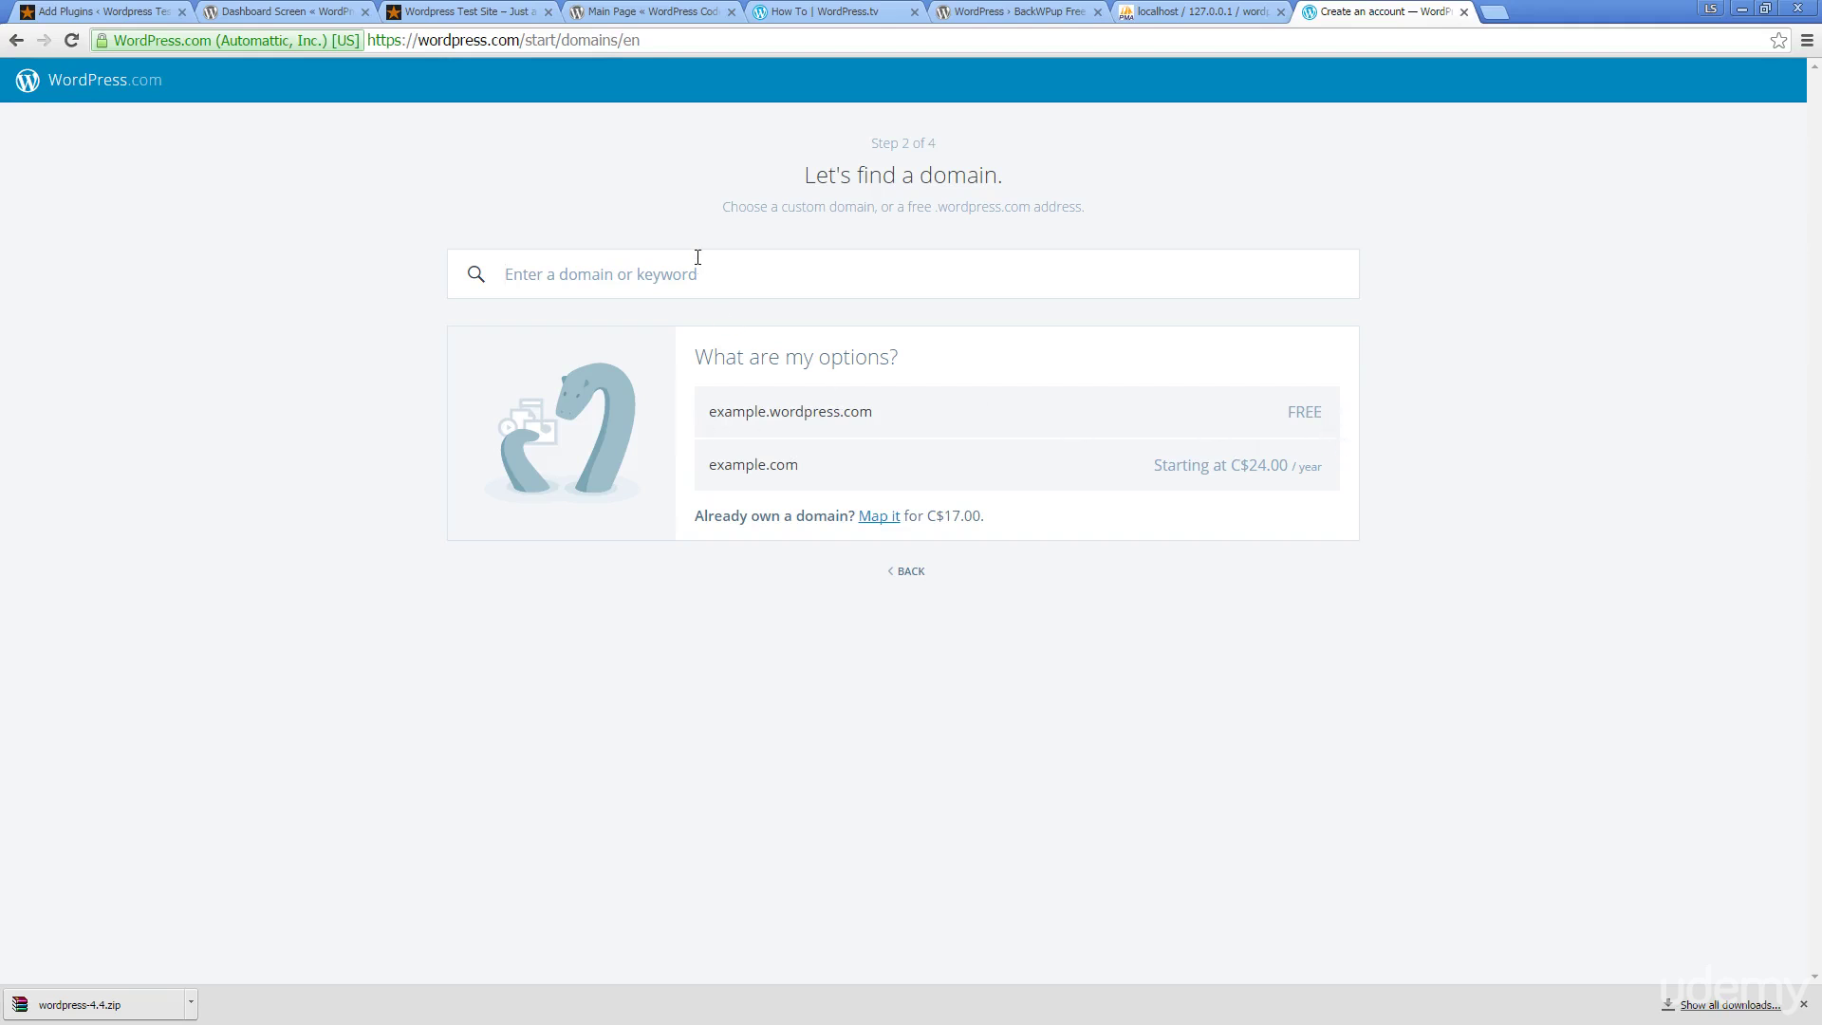
Step: Return to the test site's Add Plugins page and install Jetpack by WordPress.com
{"action": "left_click", "coordinate": [274, 12]}
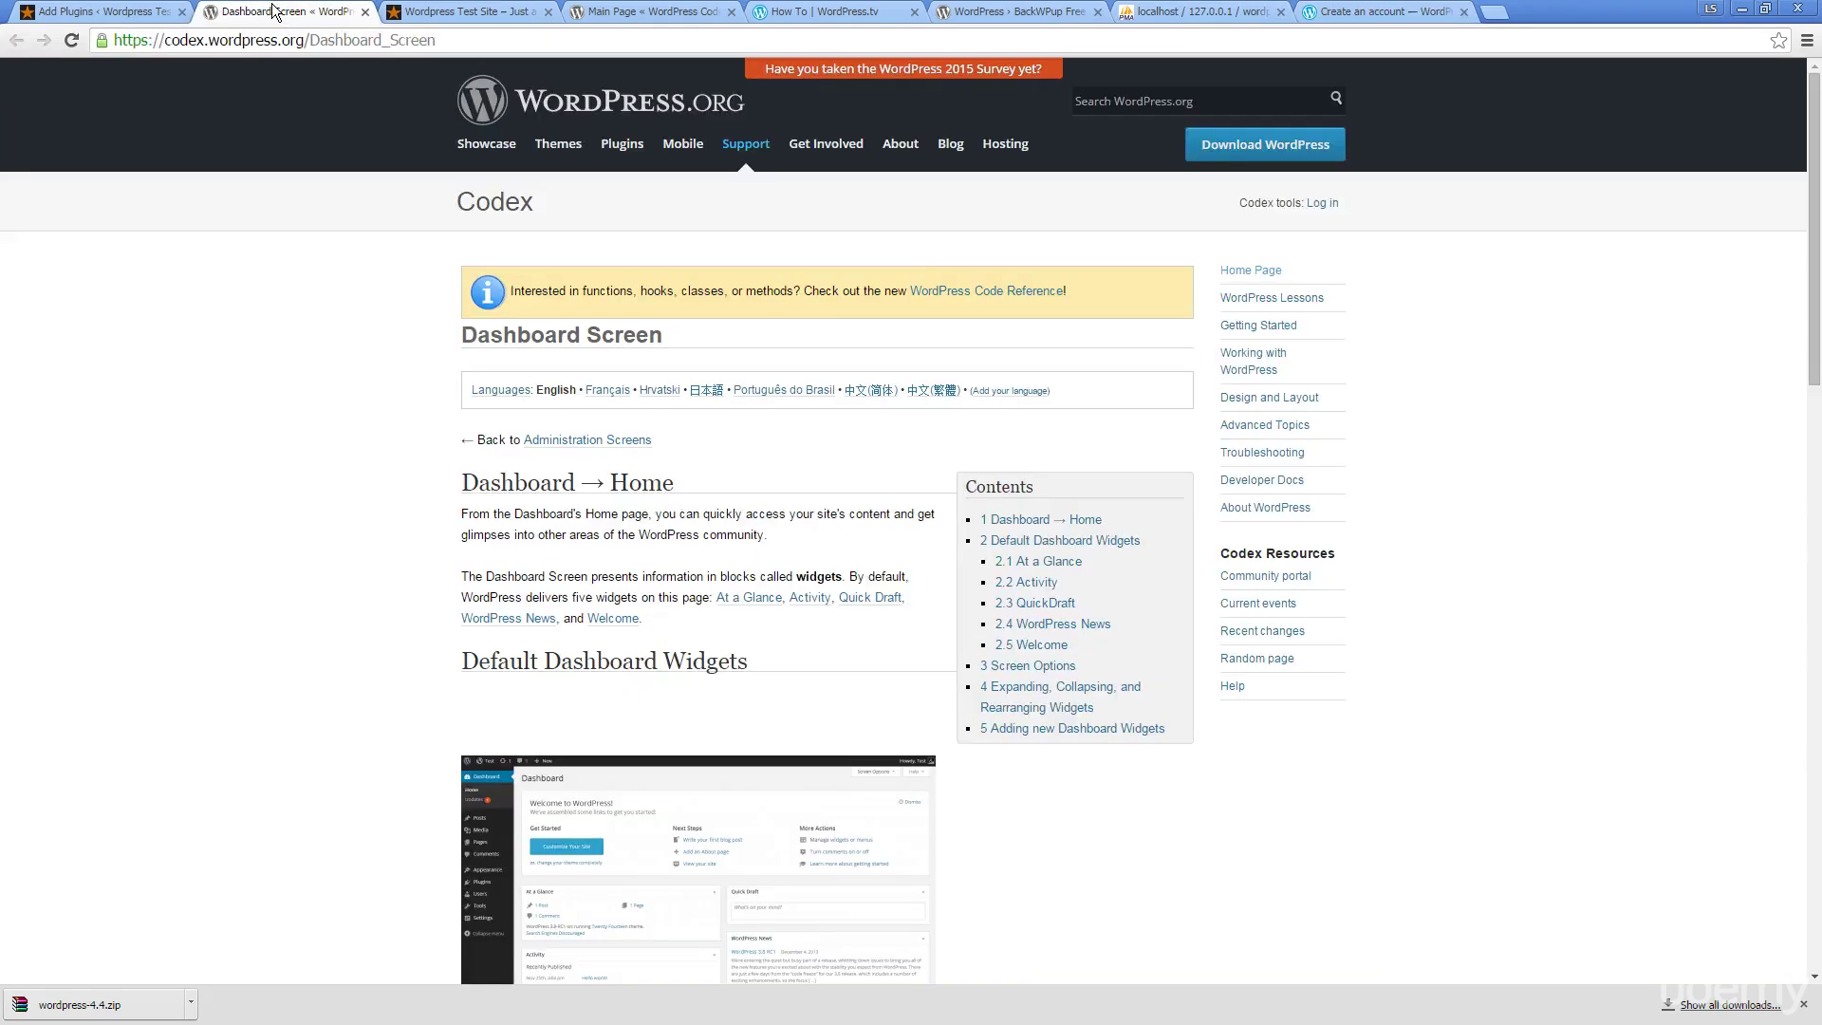
{"action": "left_click", "coordinate": [100, 11]}
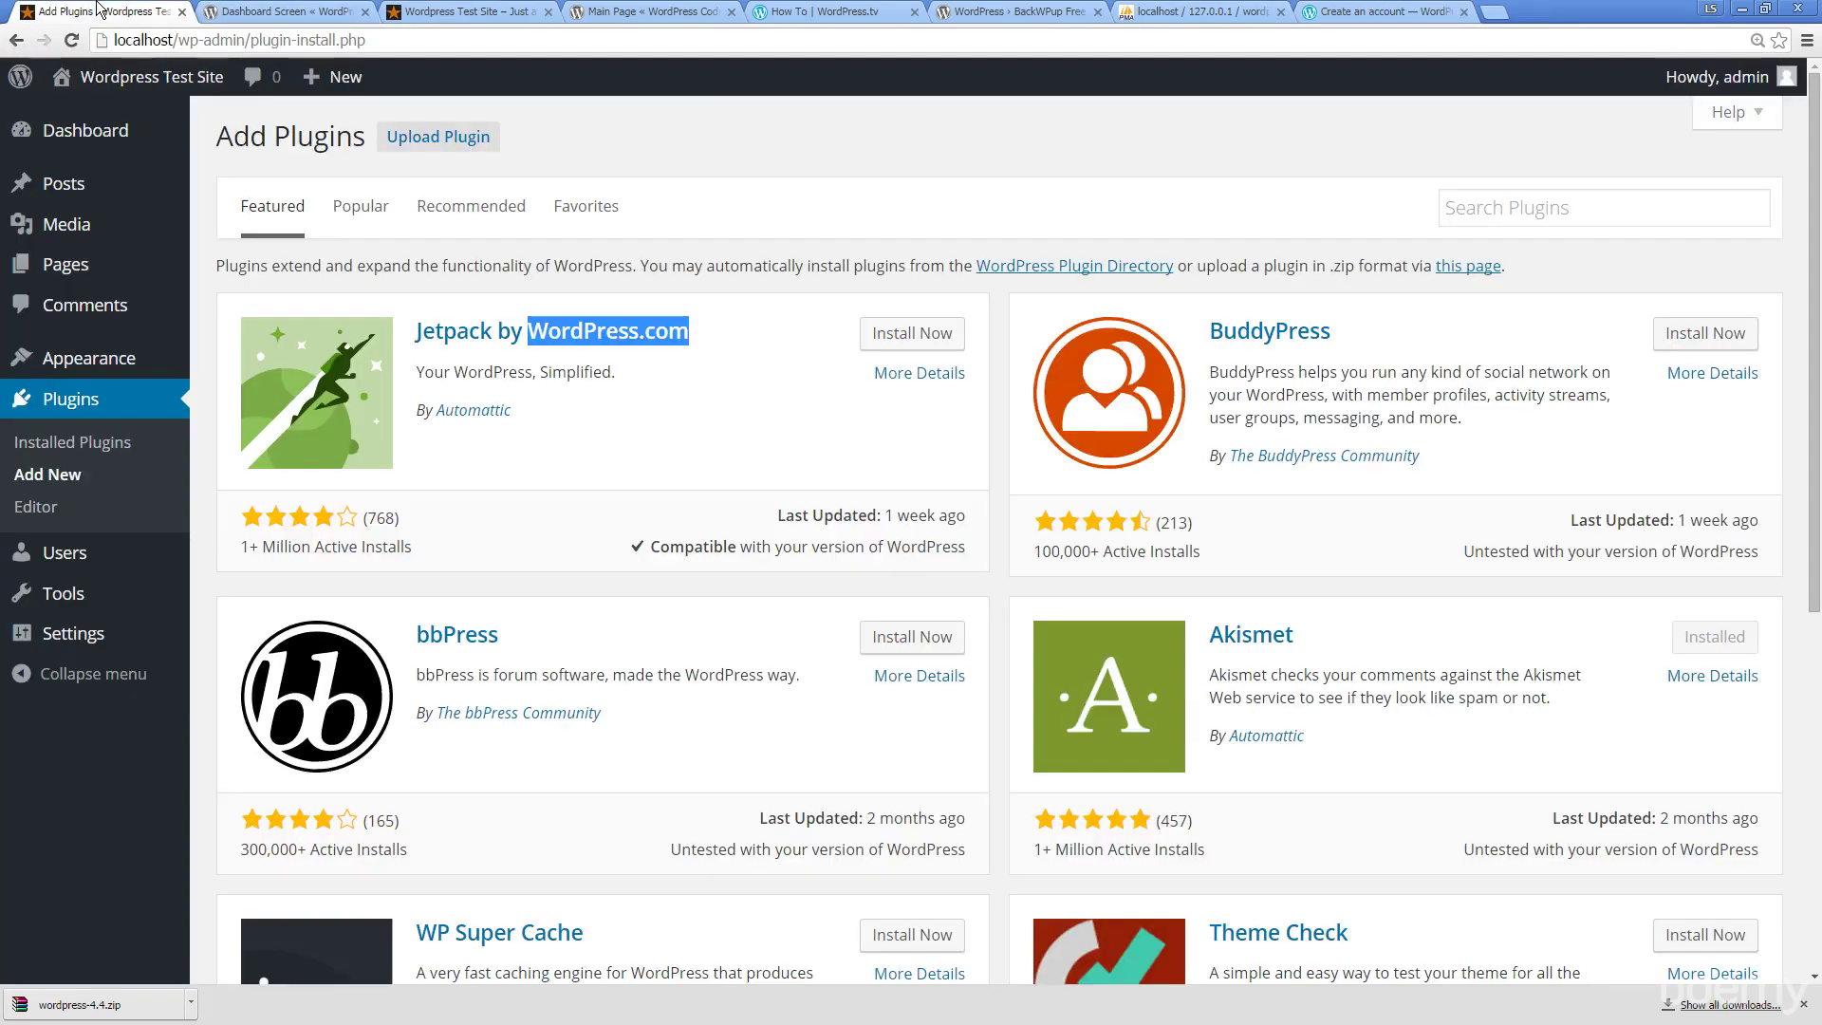
{"action": "left_click", "coordinate": [926, 337]}
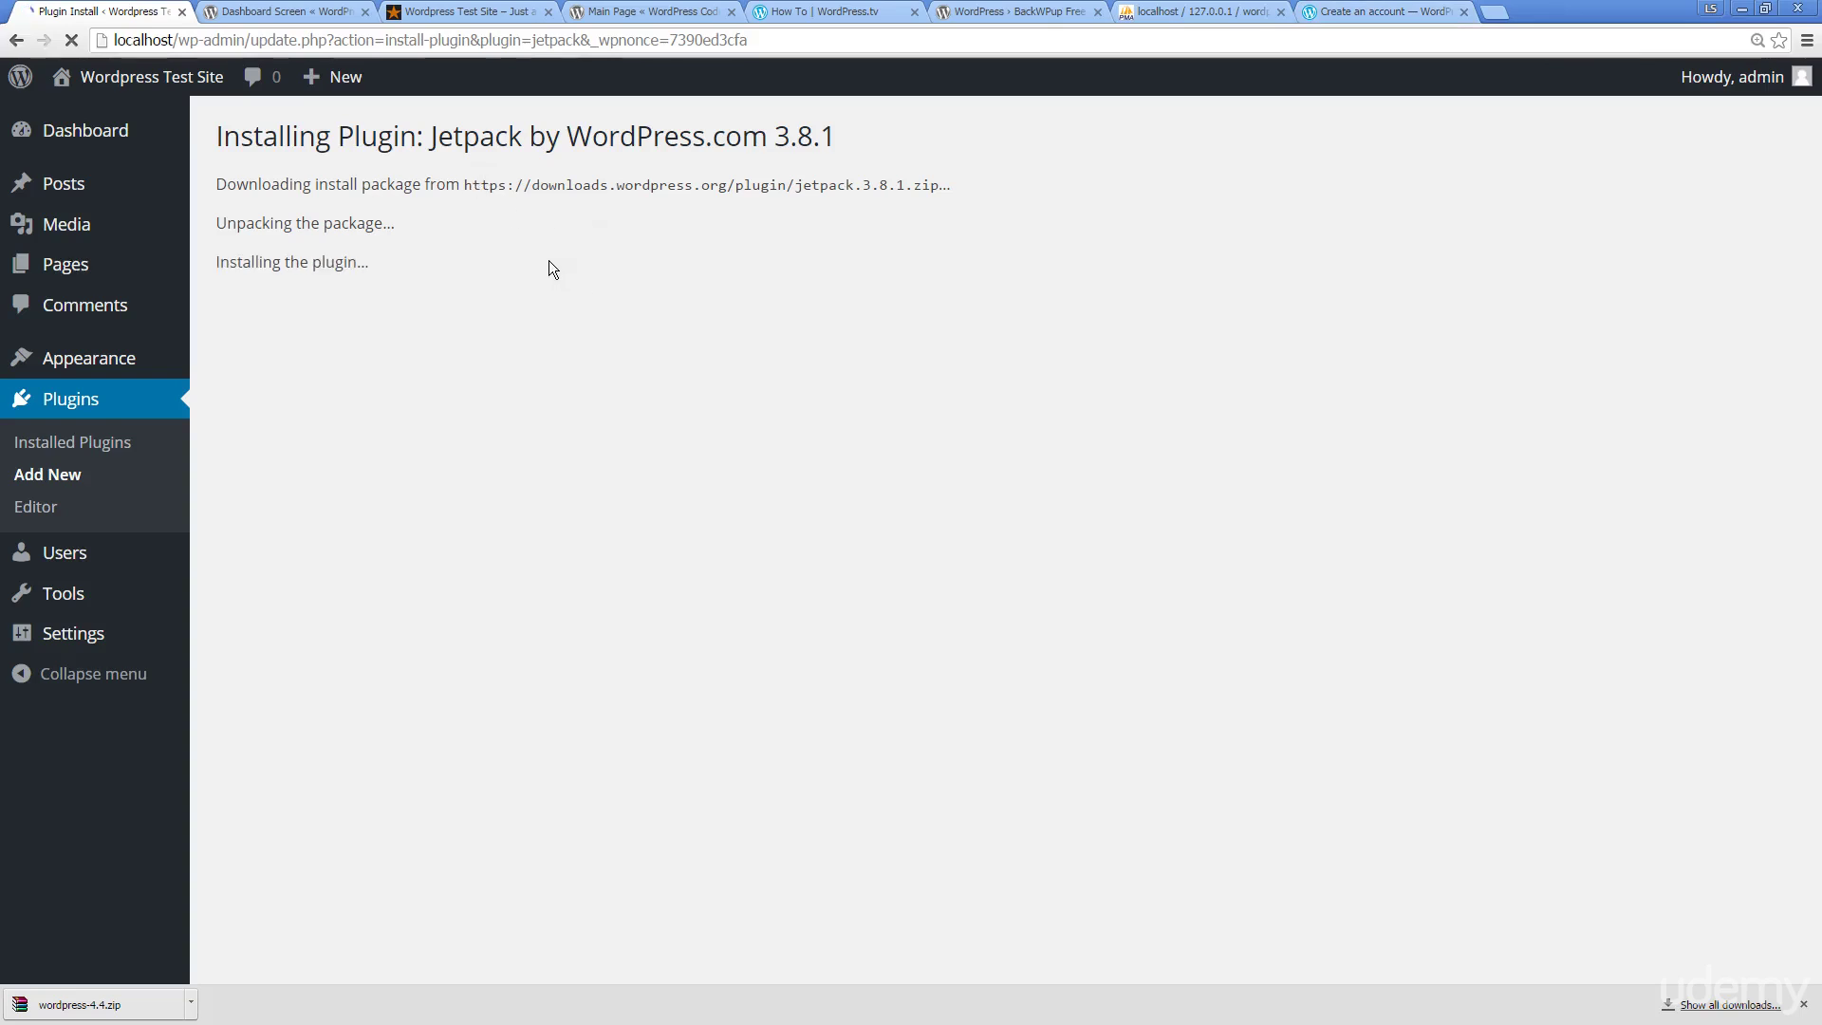
Step: Look at the BackWPup plugin page and the phpMyAdmin export page for the wordpress database
{"action": "left_click", "coordinate": [1025, 12]}
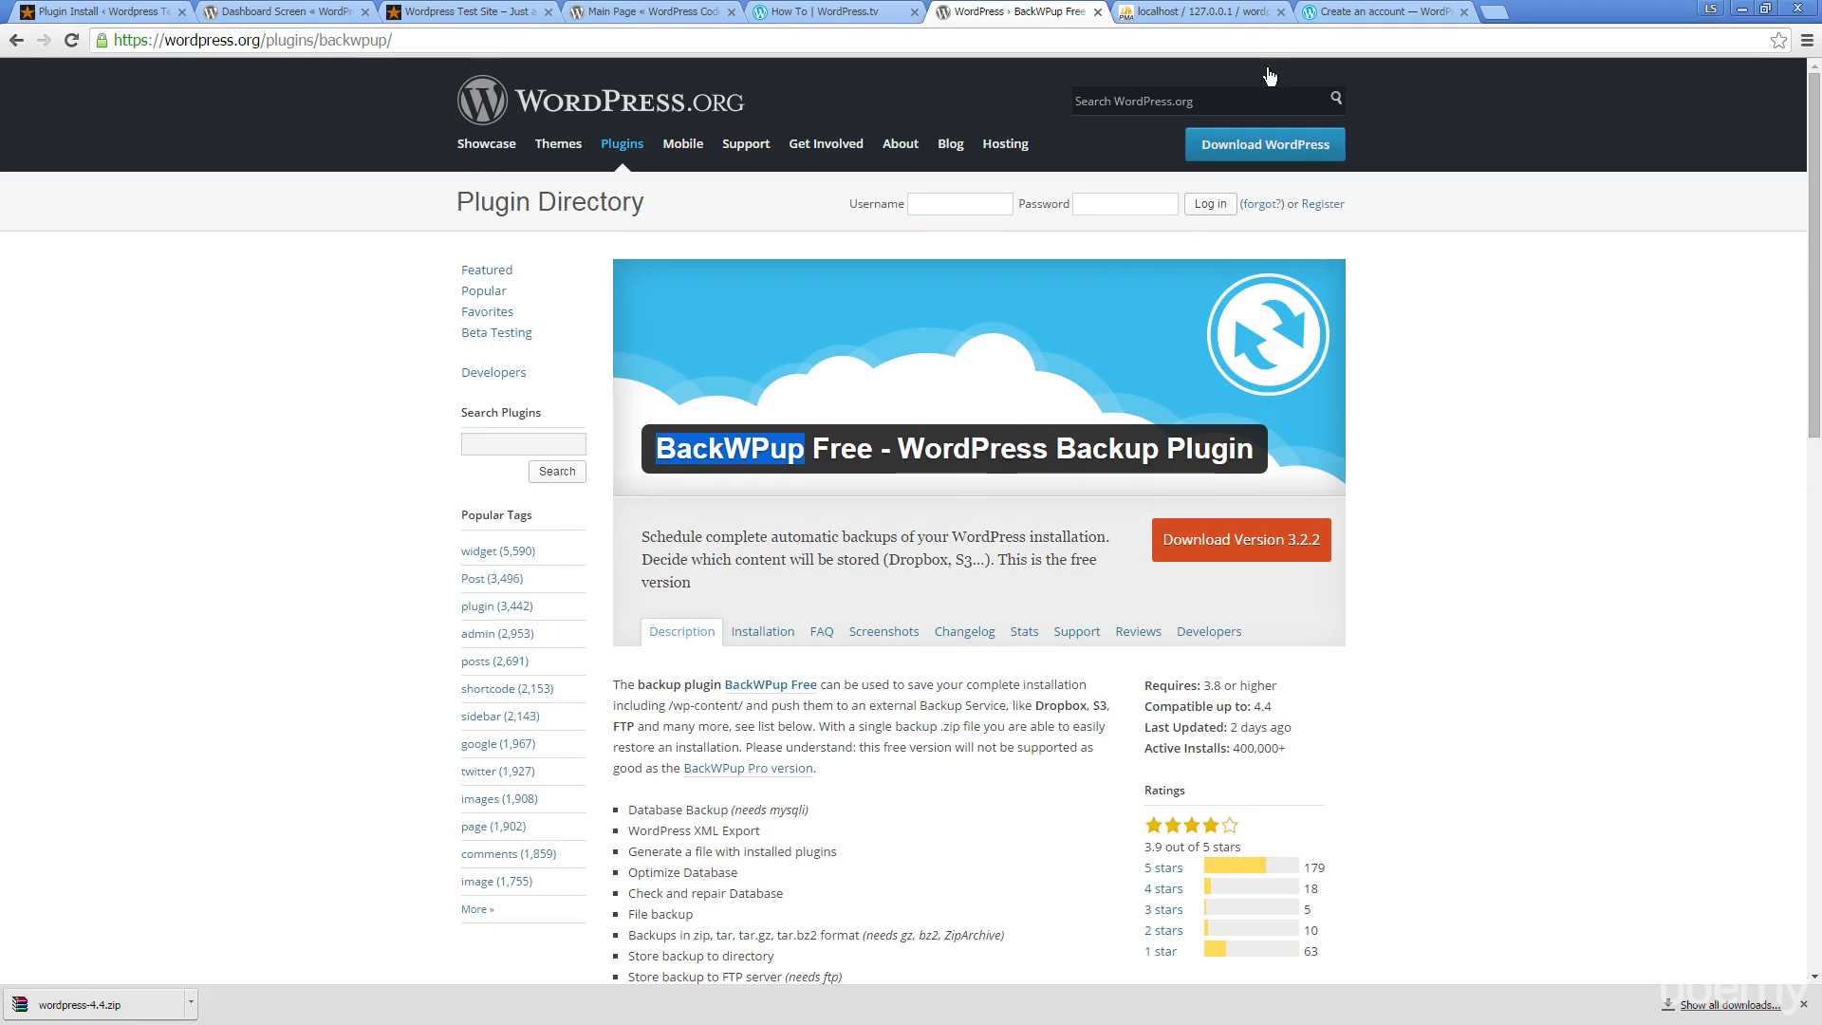
{"action": "left_click", "coordinate": [1194, 11]}
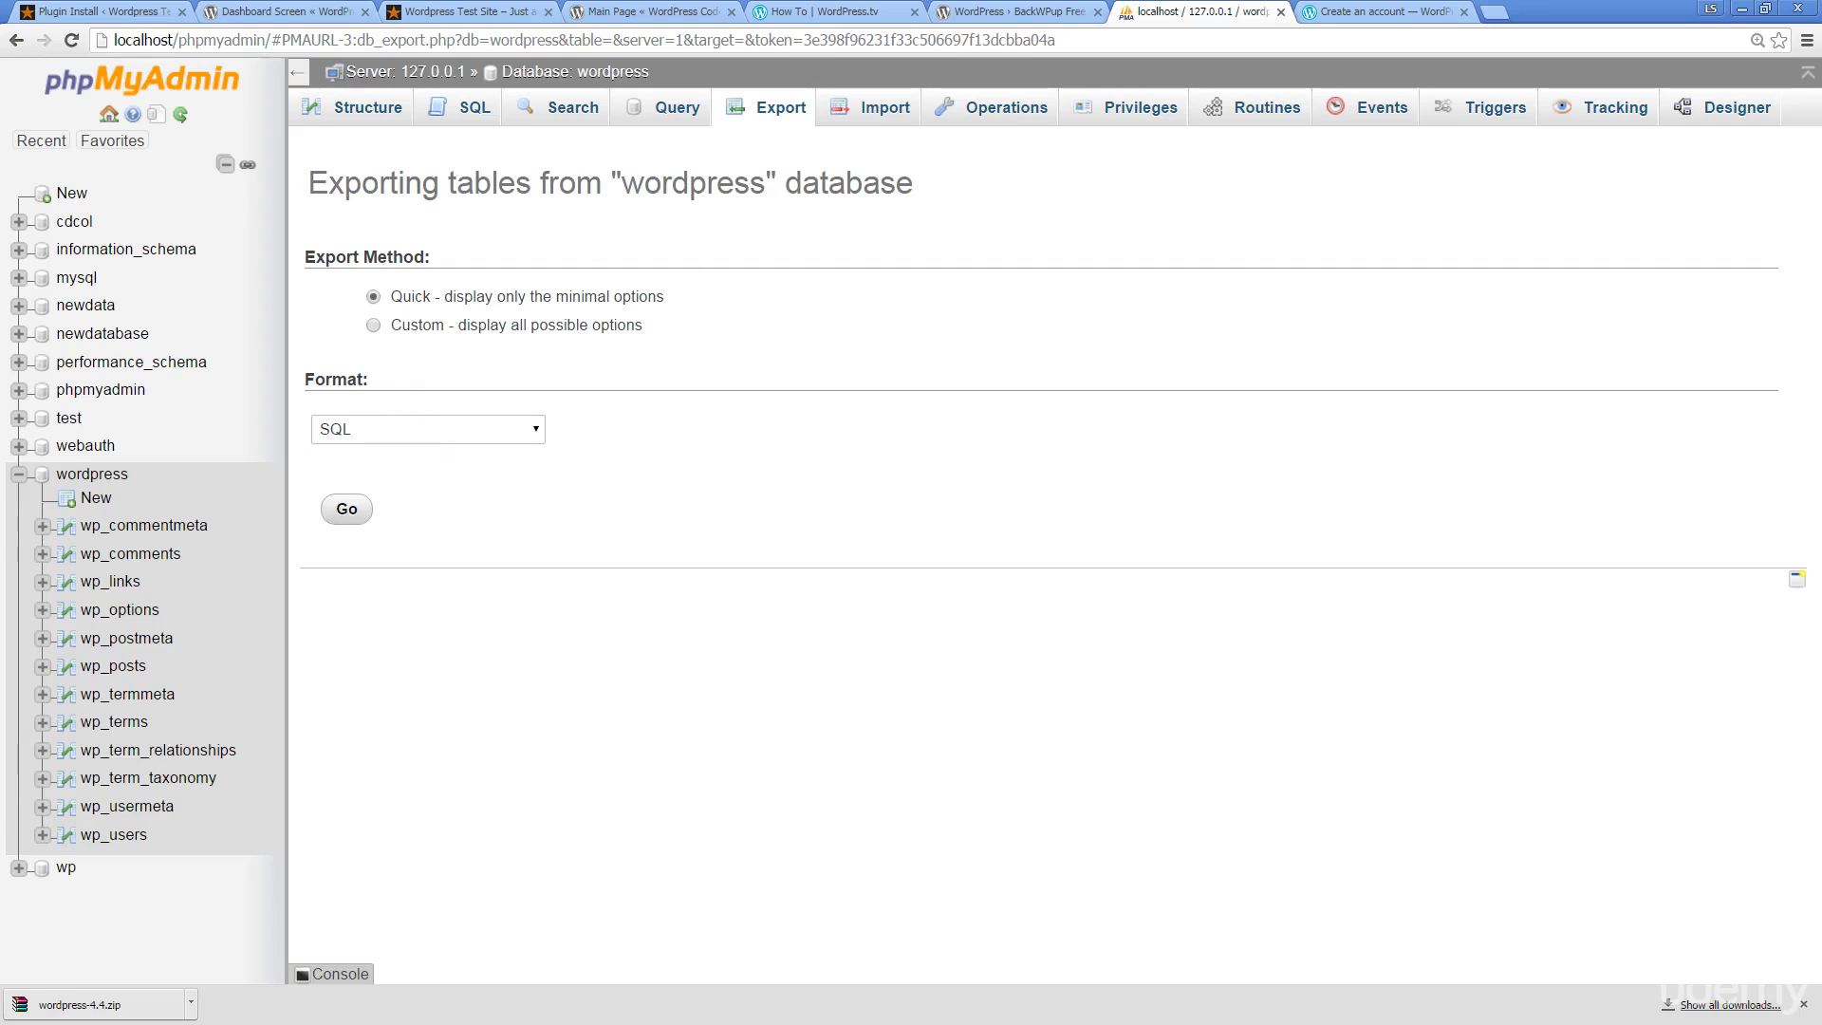
{"action": "left_click", "coordinate": [254, 9]}
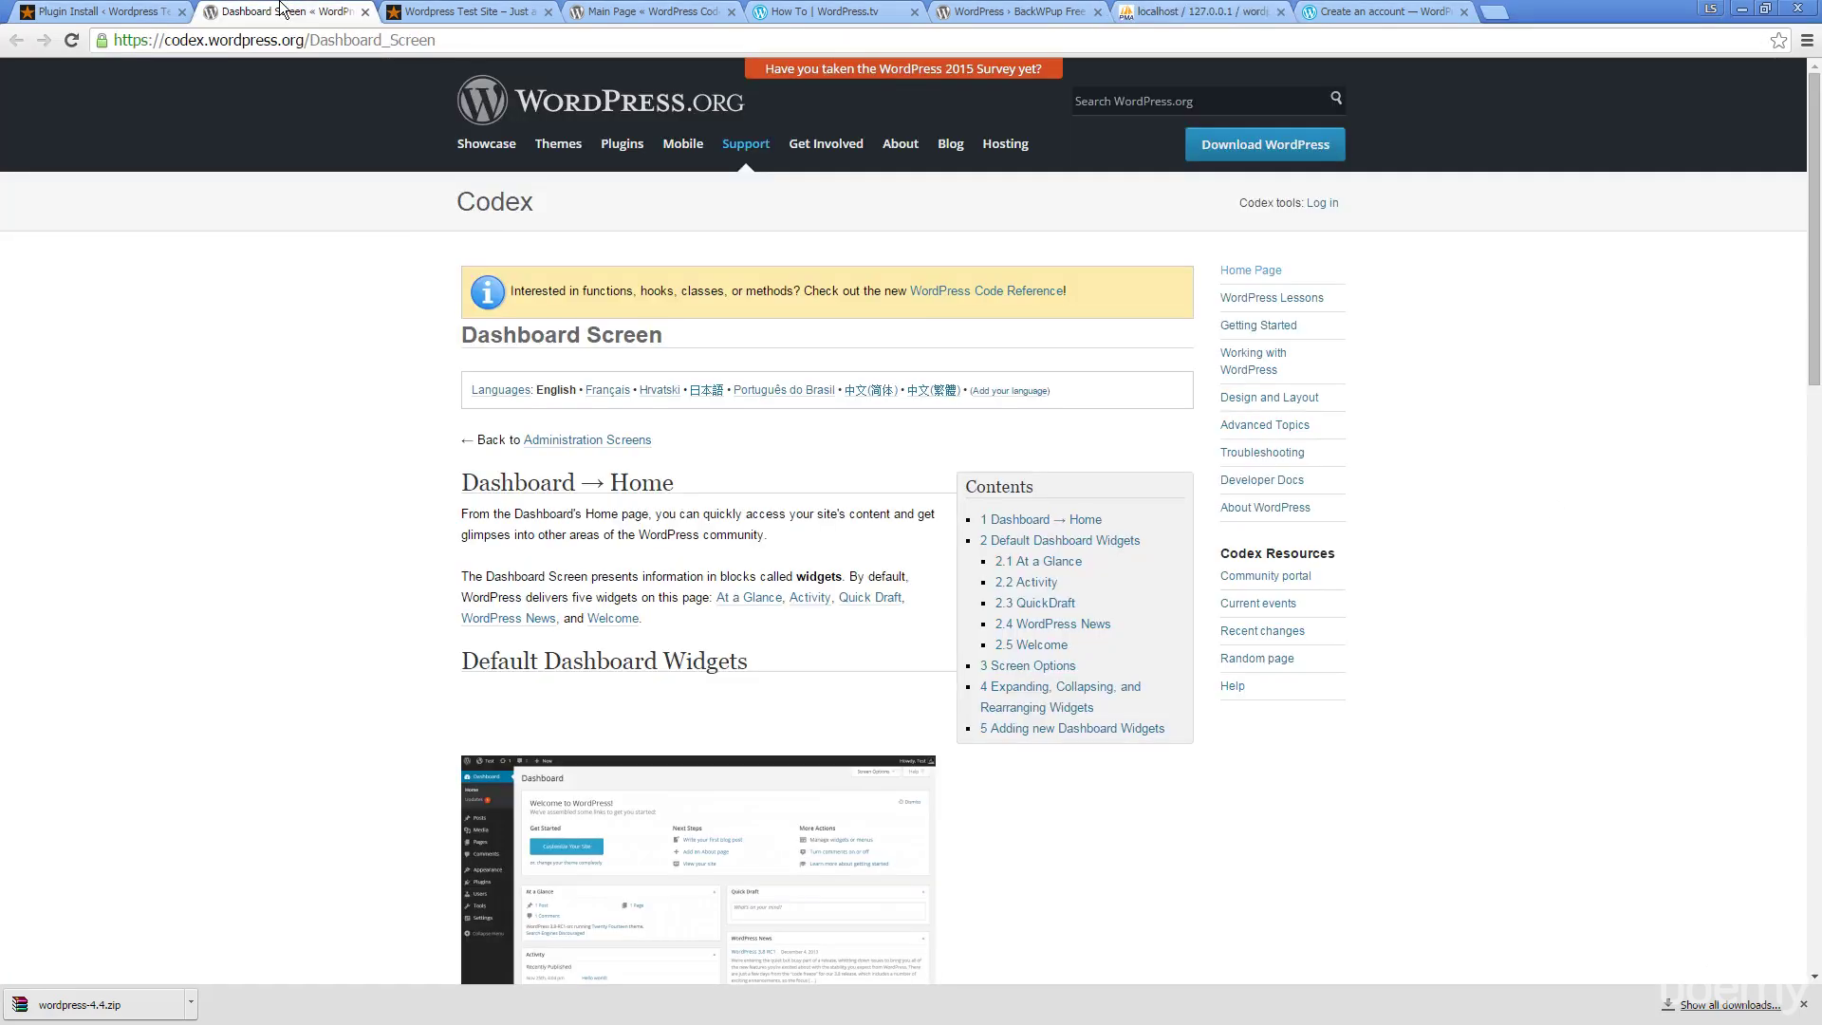
Step: Return to the Jetpack installation page, activate the plugin and open Jetpack's own dashboard page
{"action": "left_click", "coordinate": [102, 4]}
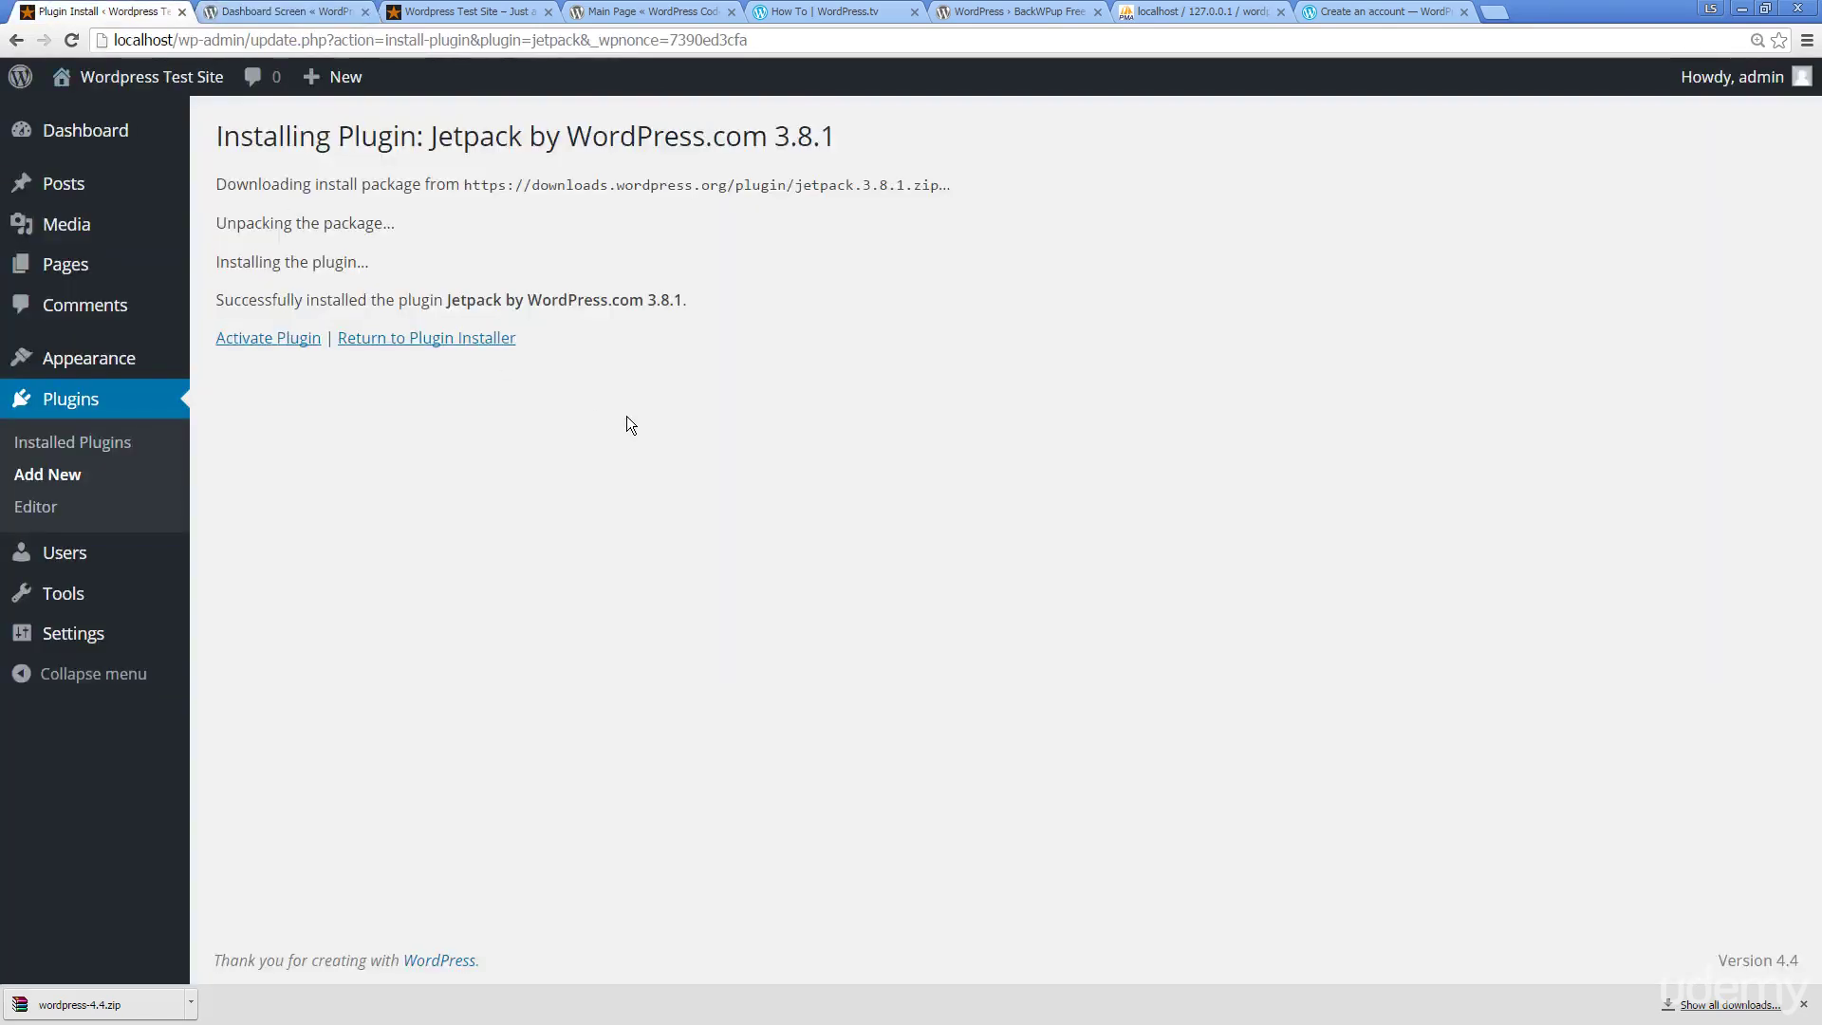
{"action": "left_click", "coordinate": [269, 339]}
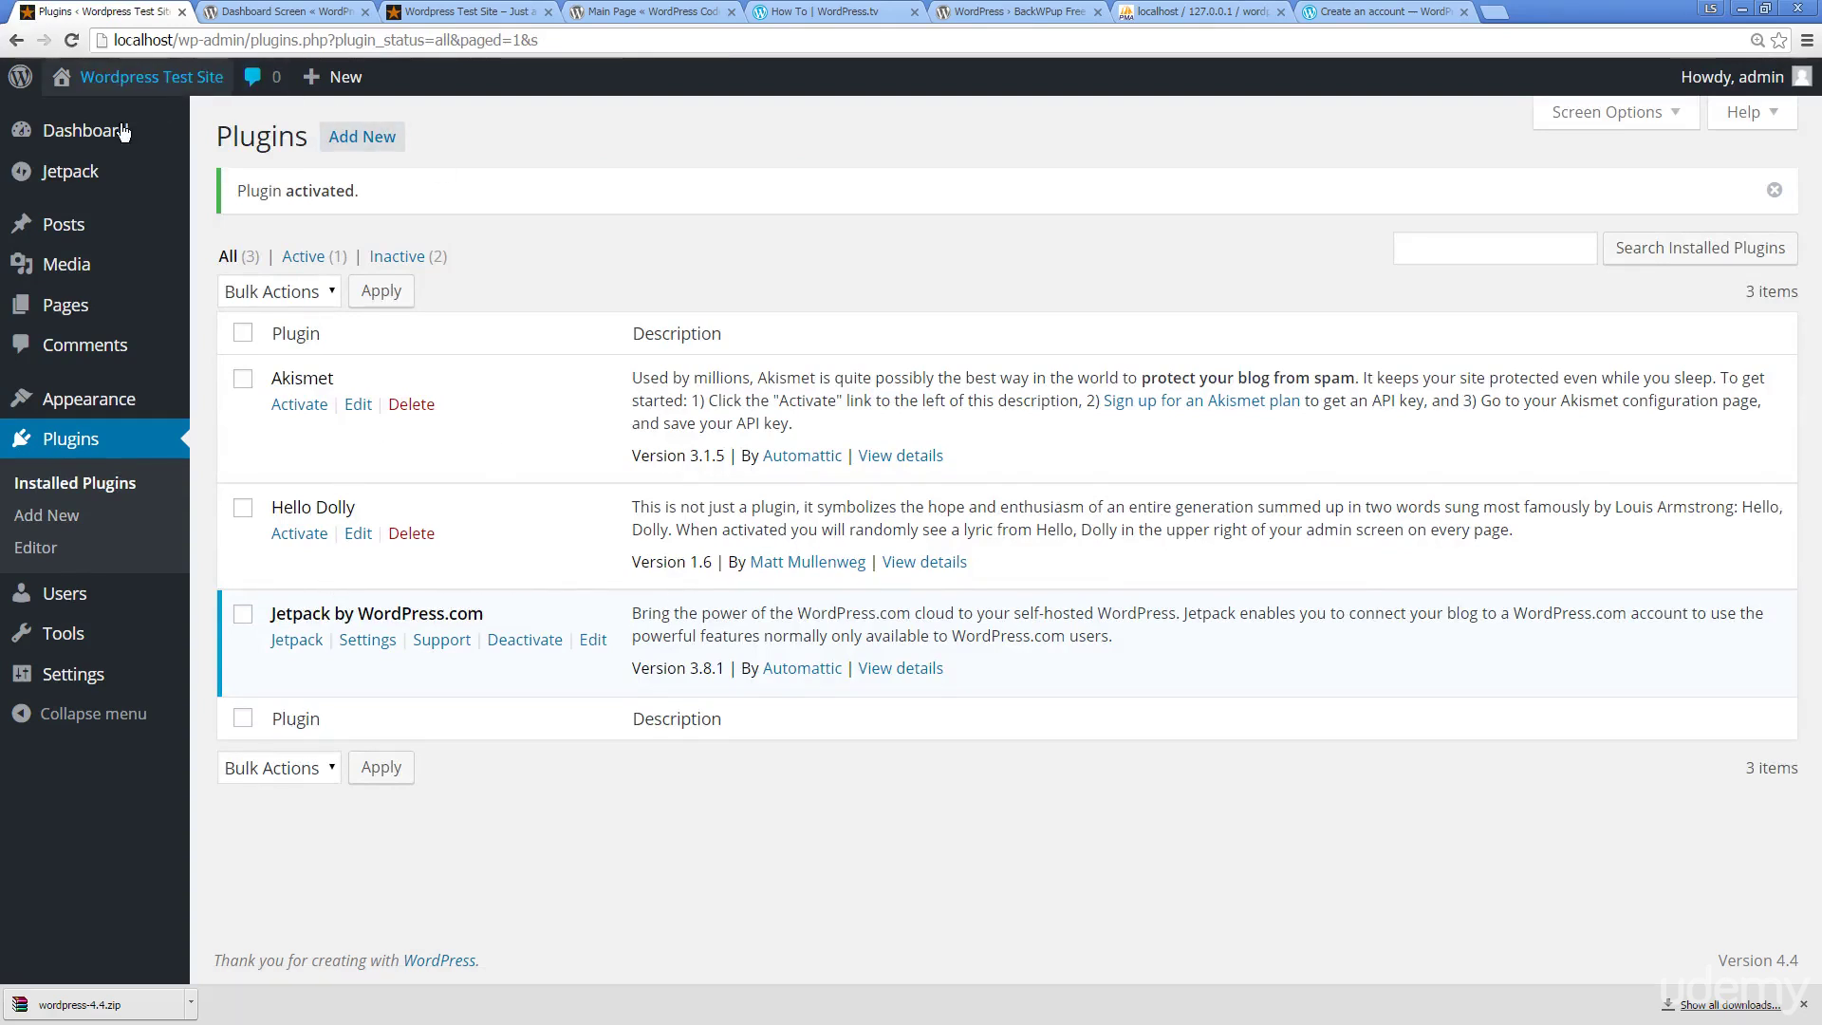
{"action": "left_click", "coordinate": [66, 181]}
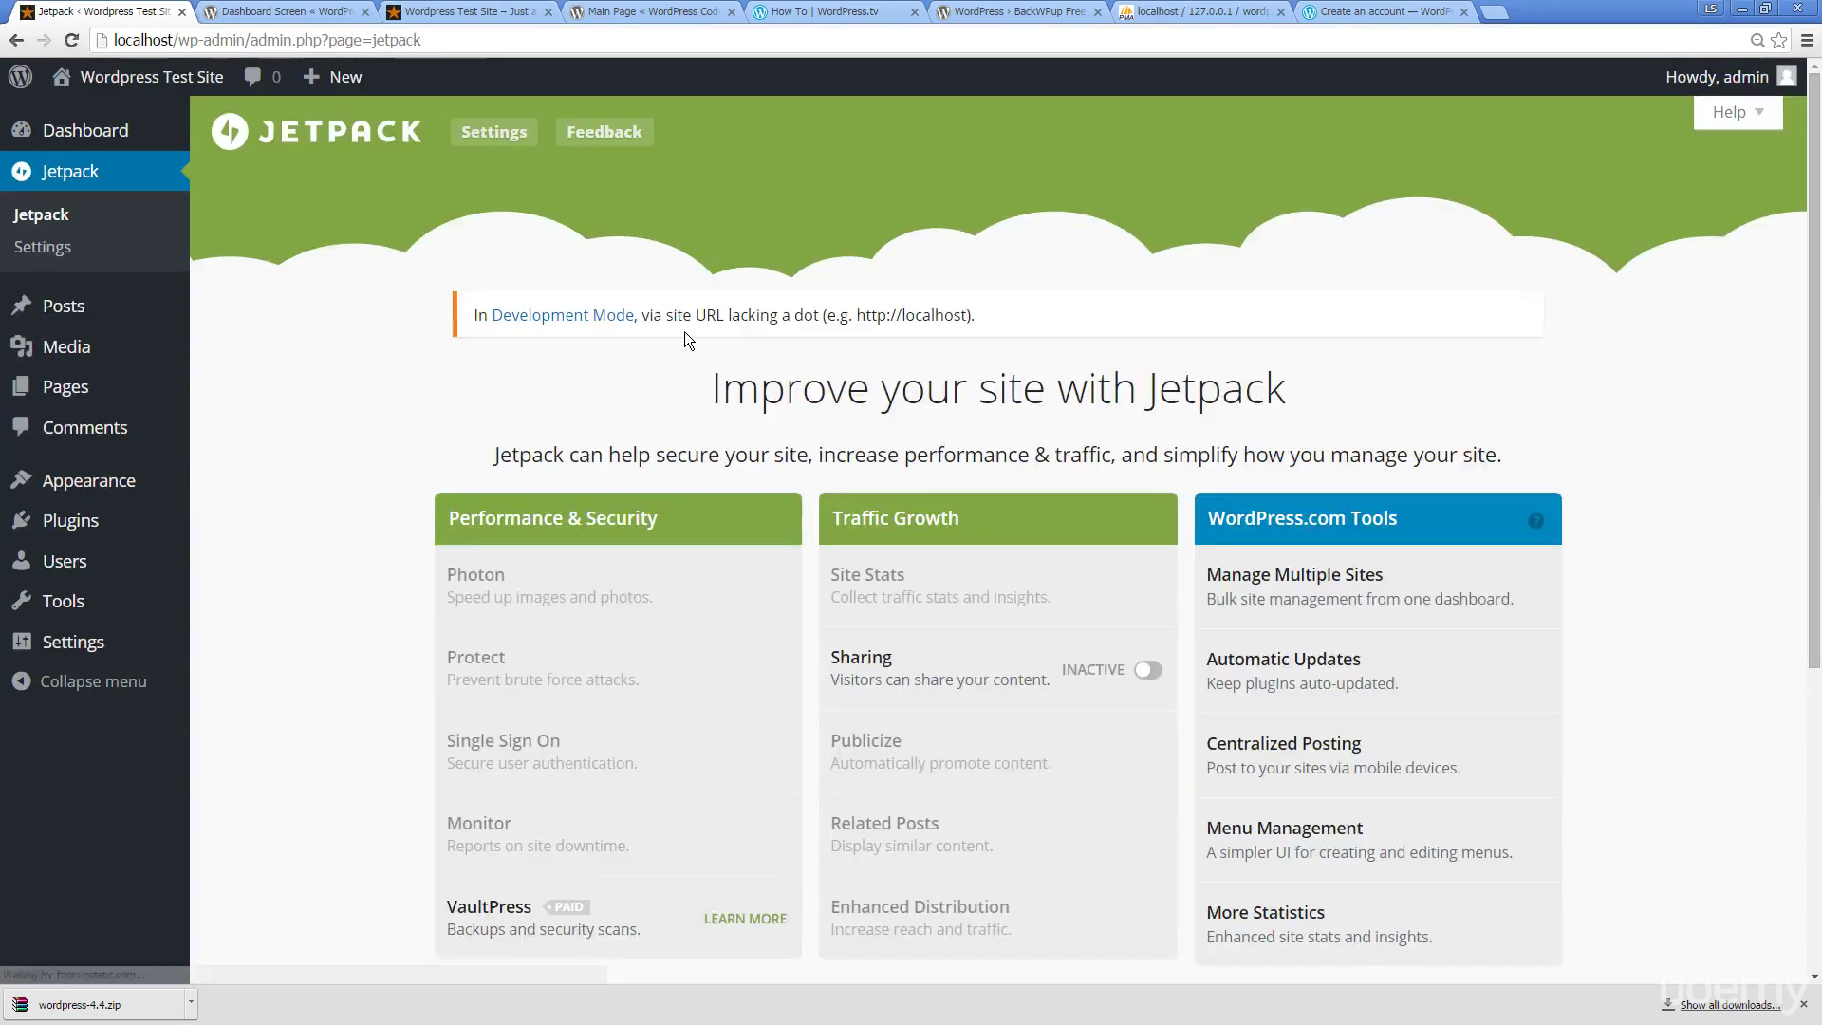
Step: Review Jetpack's feature overview and open the full list of its other features
{"action": "scroll", "coordinate": [495, 343], "scroll_direction": "down", "scroll_amount": 5}
{"action": "scroll", "coordinate": [496, 344], "scroll_direction": "up", "scroll_amount": 4}
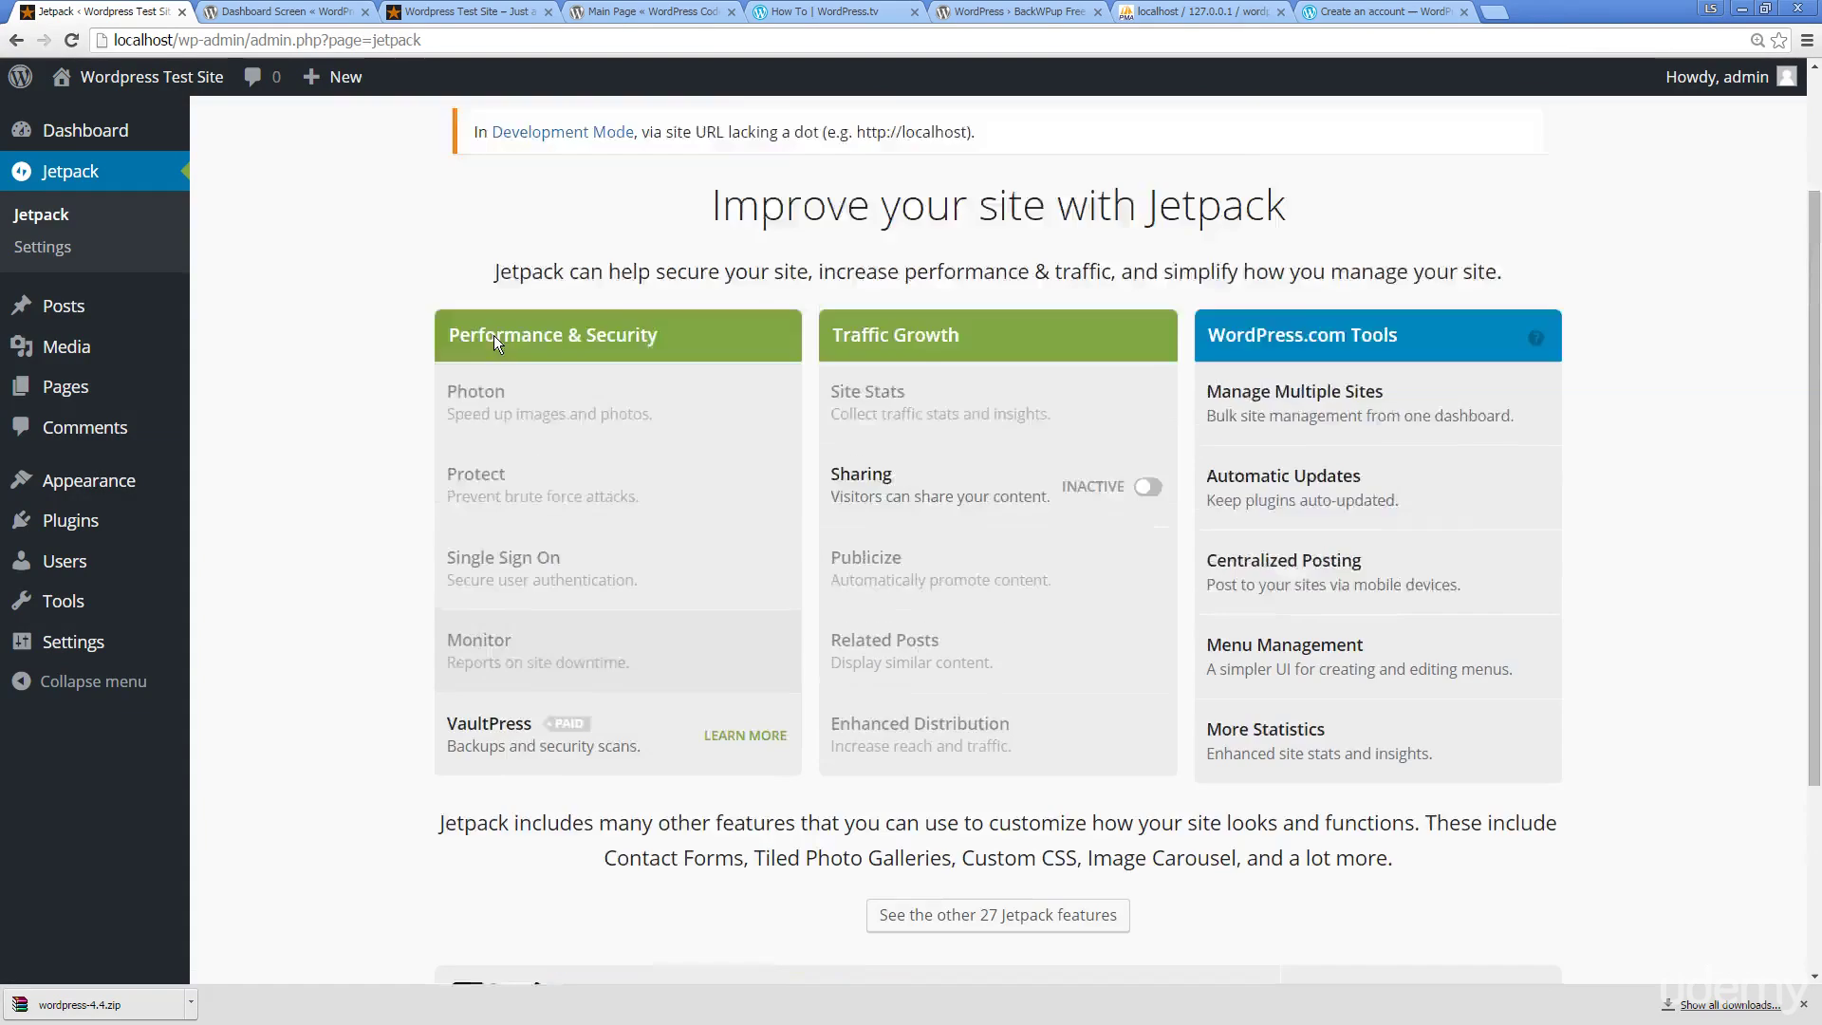
{"action": "scroll", "coordinate": [494, 335], "scroll_direction": "up", "scroll_amount": 1}
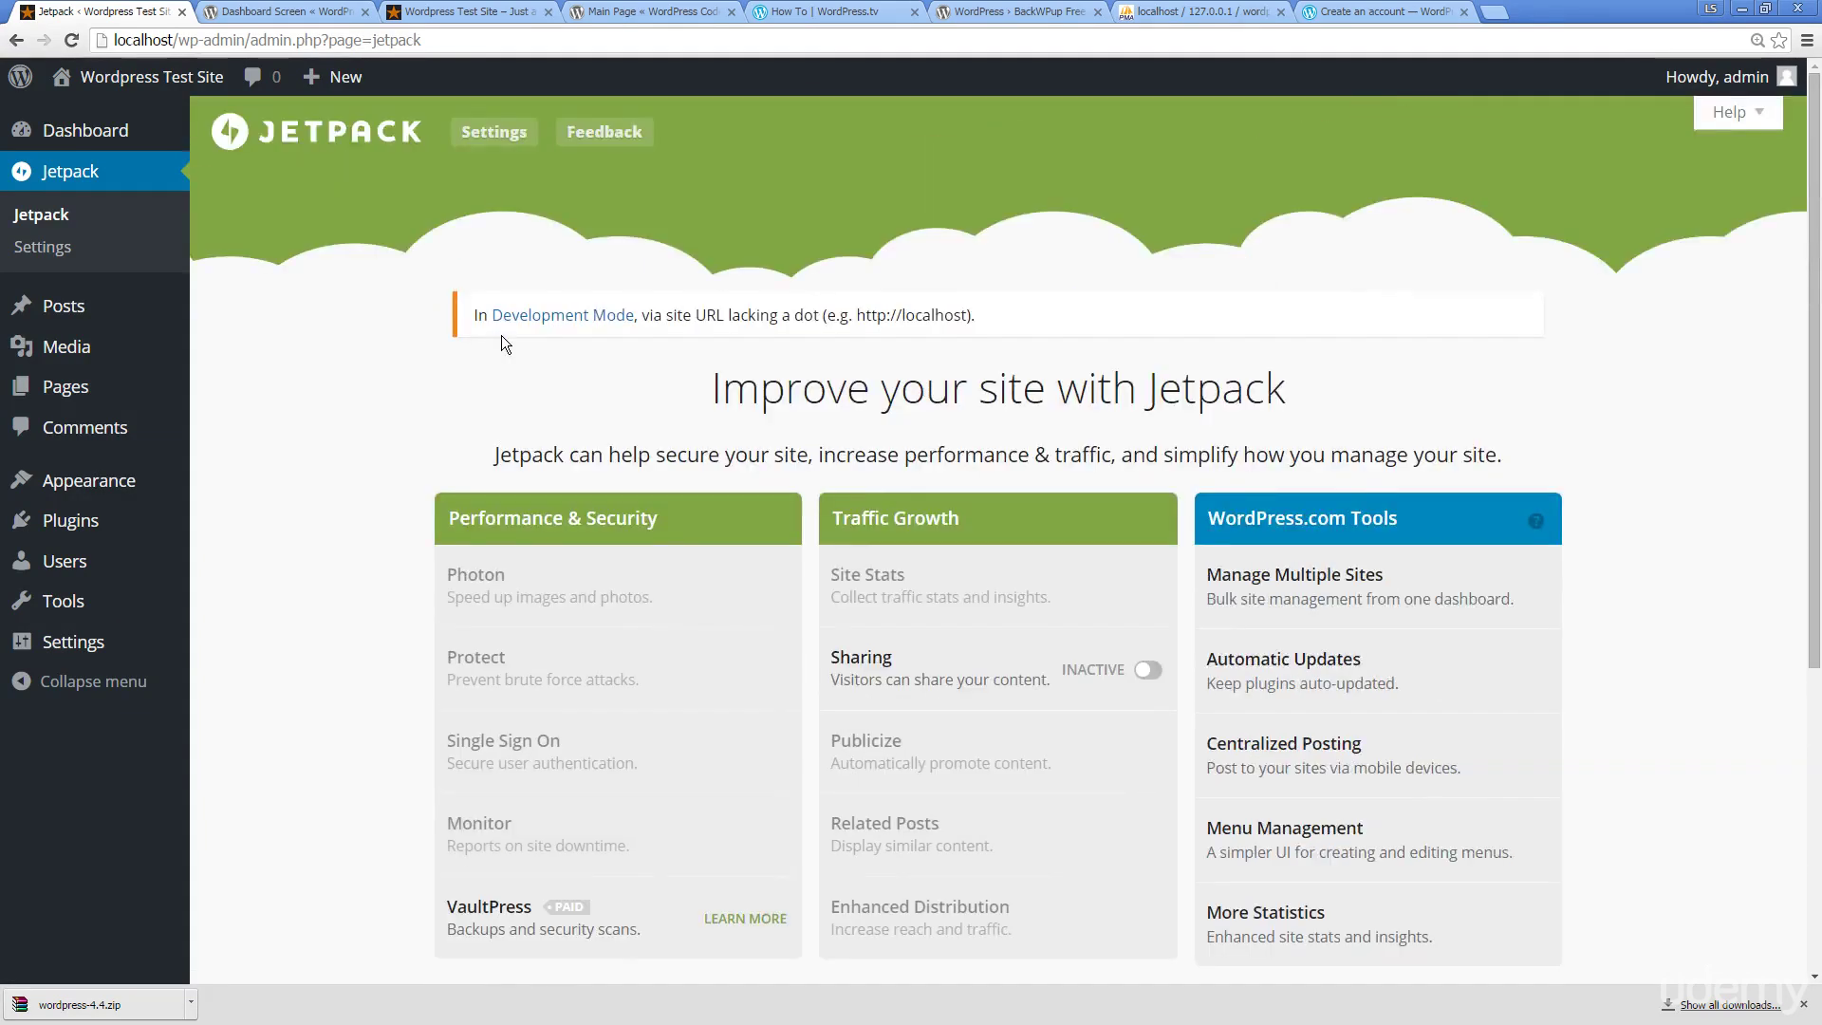
{"action": "scroll", "coordinate": [569, 336], "scroll_direction": "down", "scroll_amount": 5}
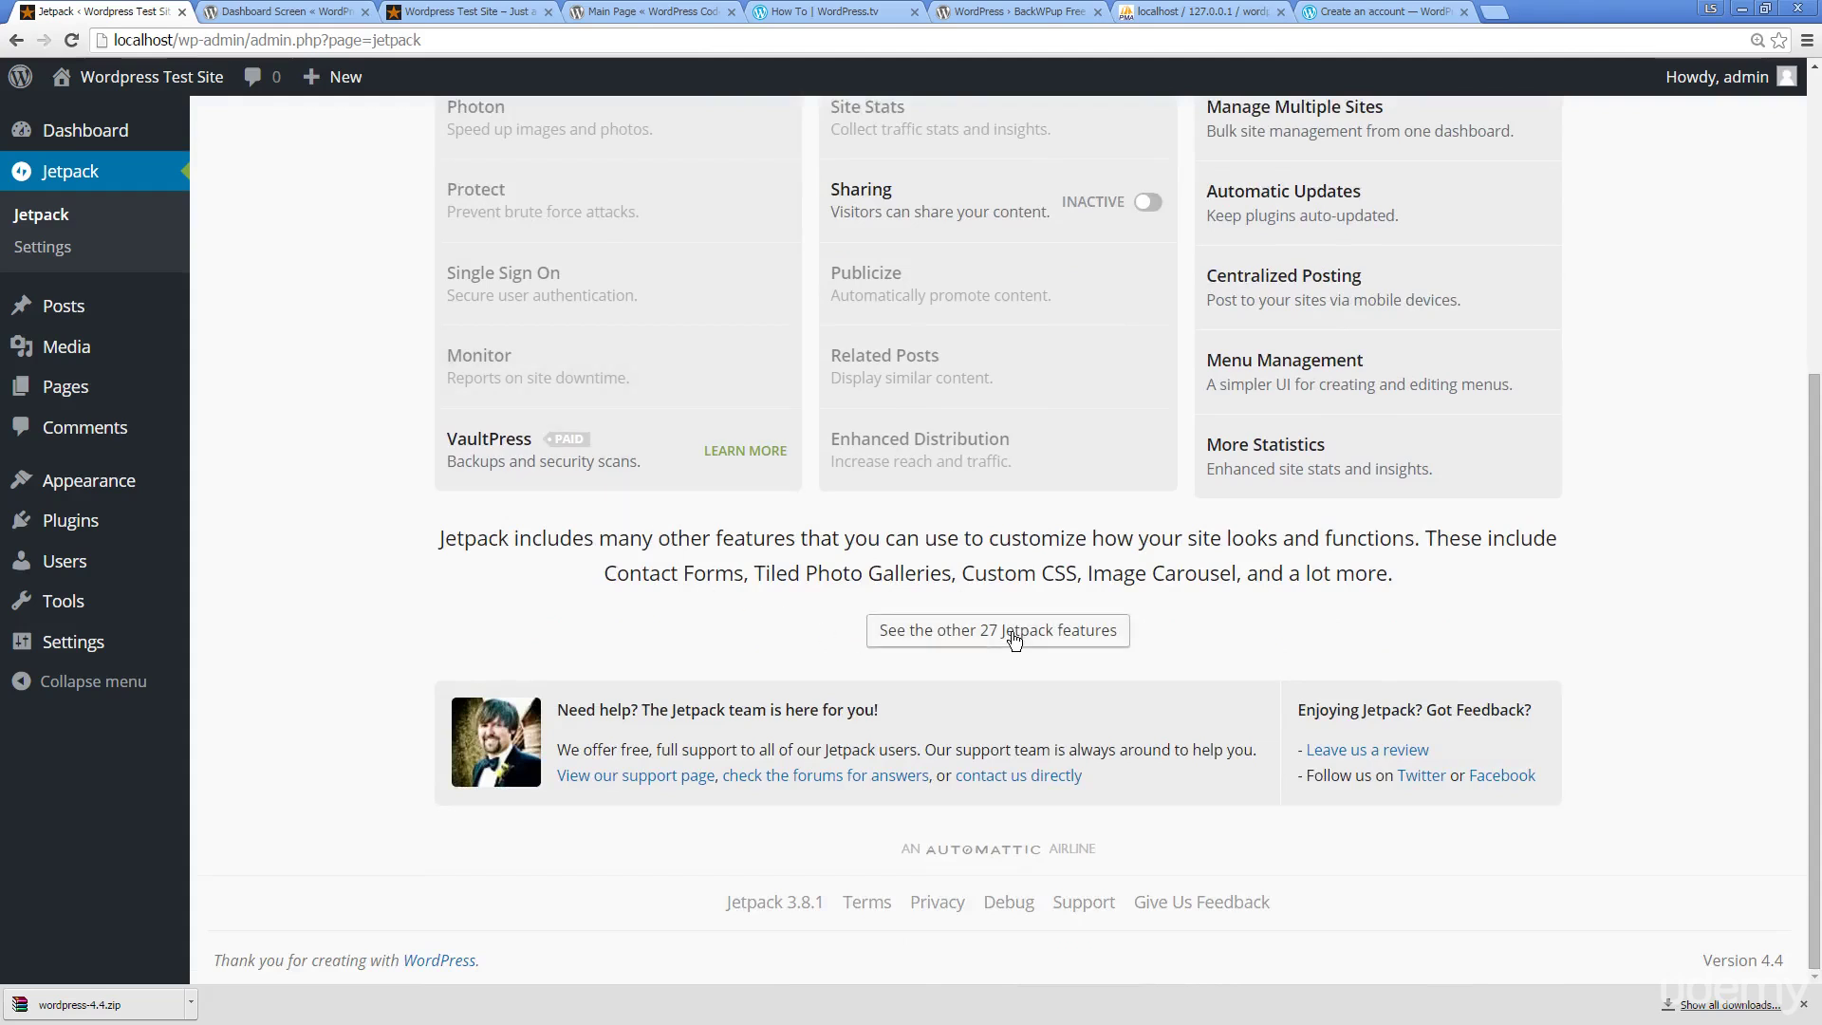
{"action": "left_click", "coordinate": [987, 632]}
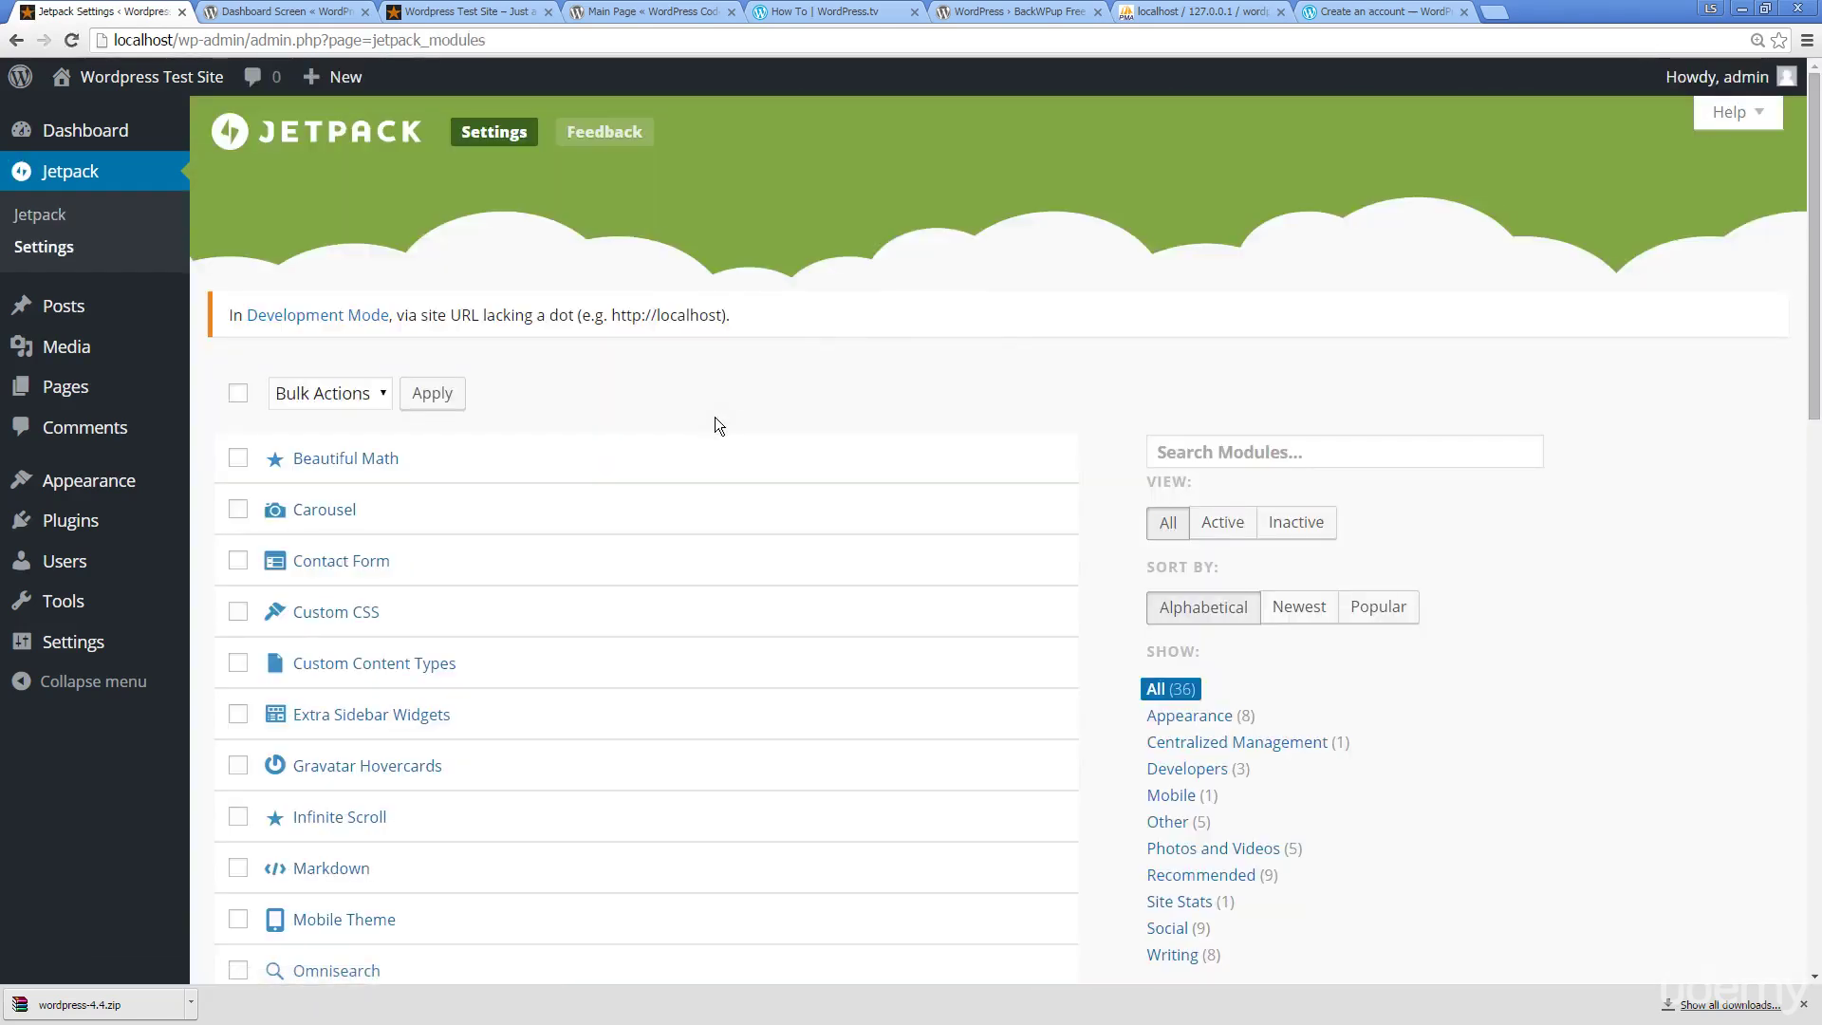
Step: Examine the Jetpack module list from Beautiful Math to WP.me Shortlinks, comparing the available modules with the greyed-out ones
{"action": "scroll", "coordinate": [612, 408], "scroll_direction": "down", "scroll_amount": 8}
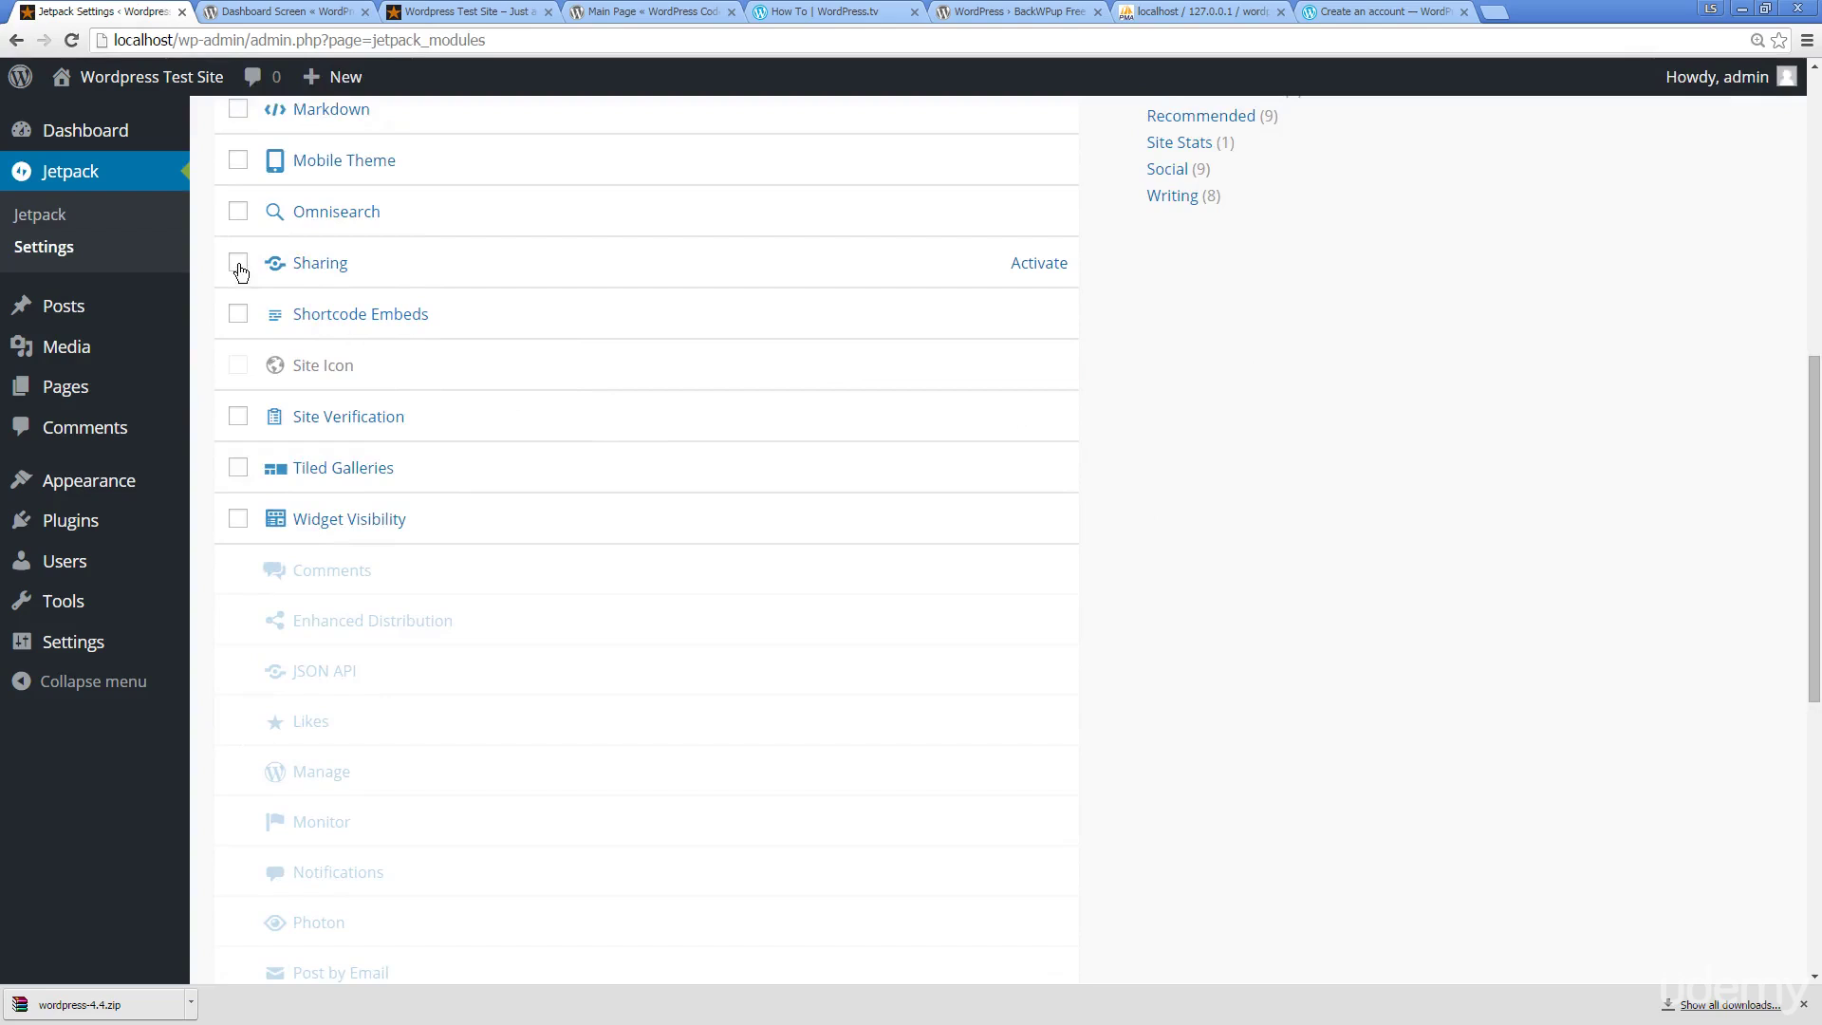
{"action": "scroll", "coordinate": [552, 332], "scroll_direction": "down", "scroll_amount": 8}
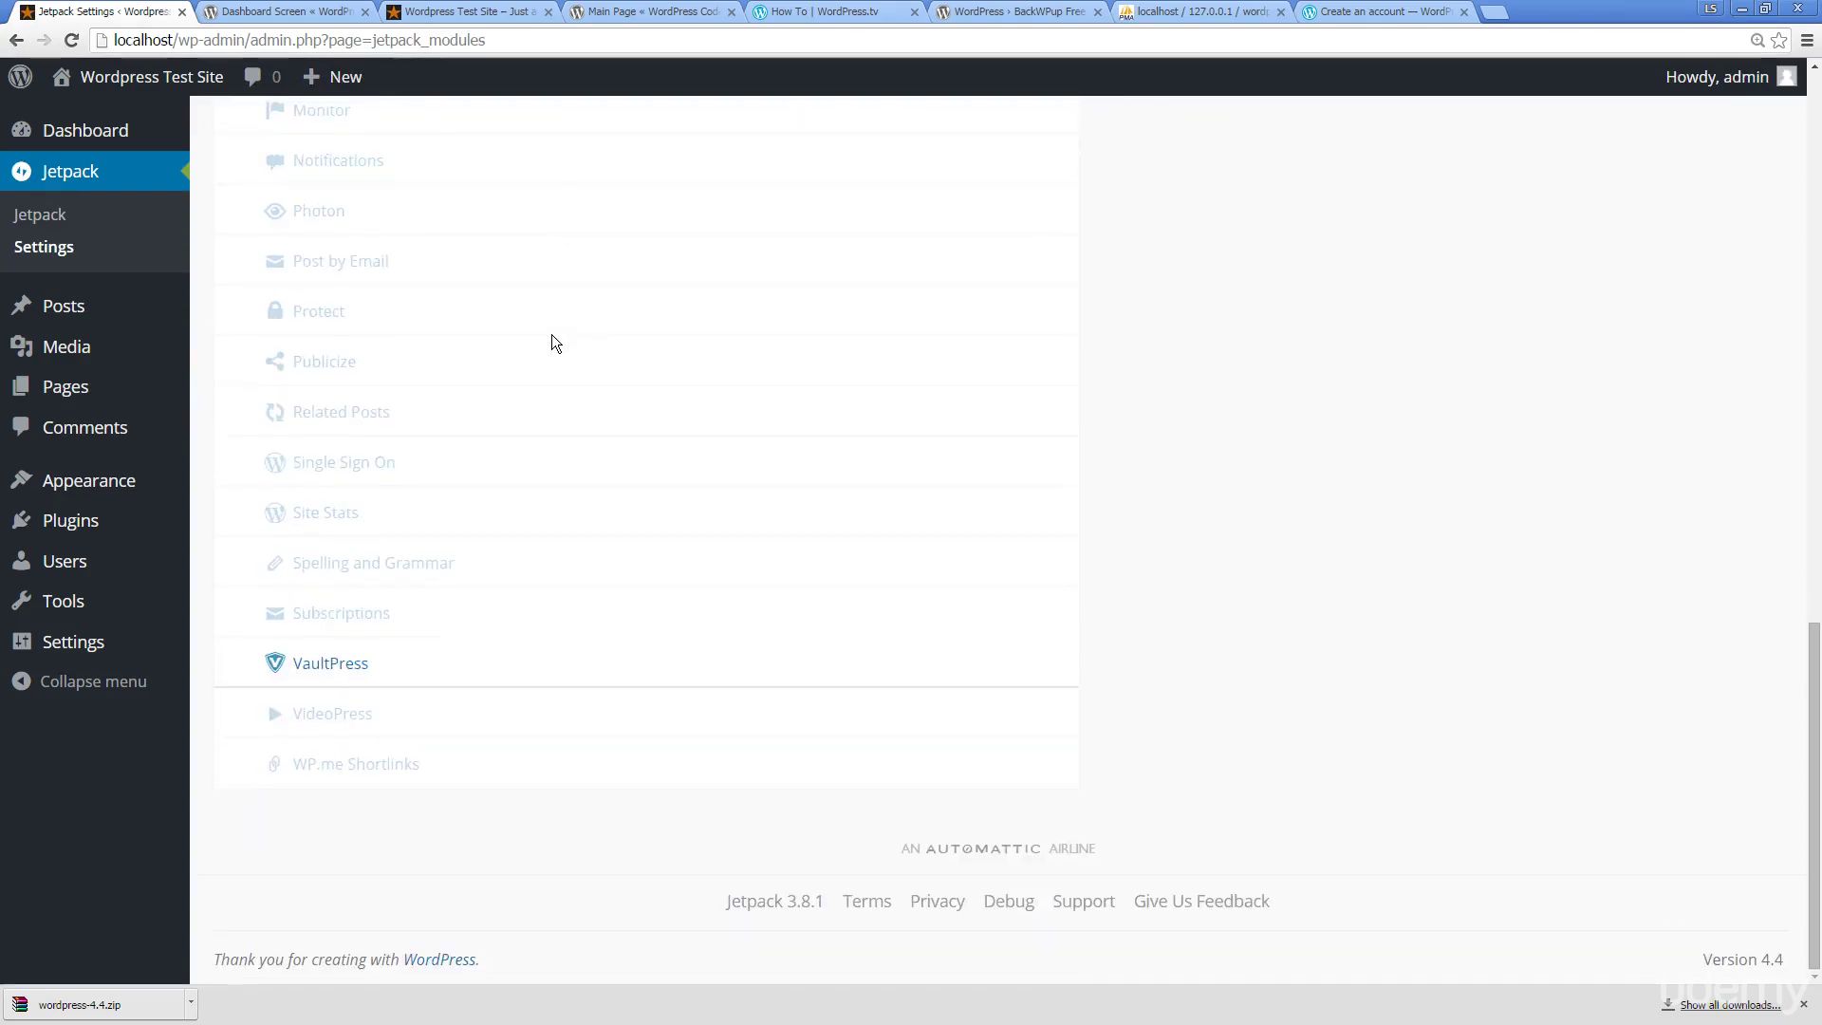
{"action": "scroll", "coordinate": [550, 334], "scroll_direction": "up", "scroll_amount": 2}
{"action": "scroll", "coordinate": [471, 384], "scroll_direction": "up", "scroll_amount": 14}
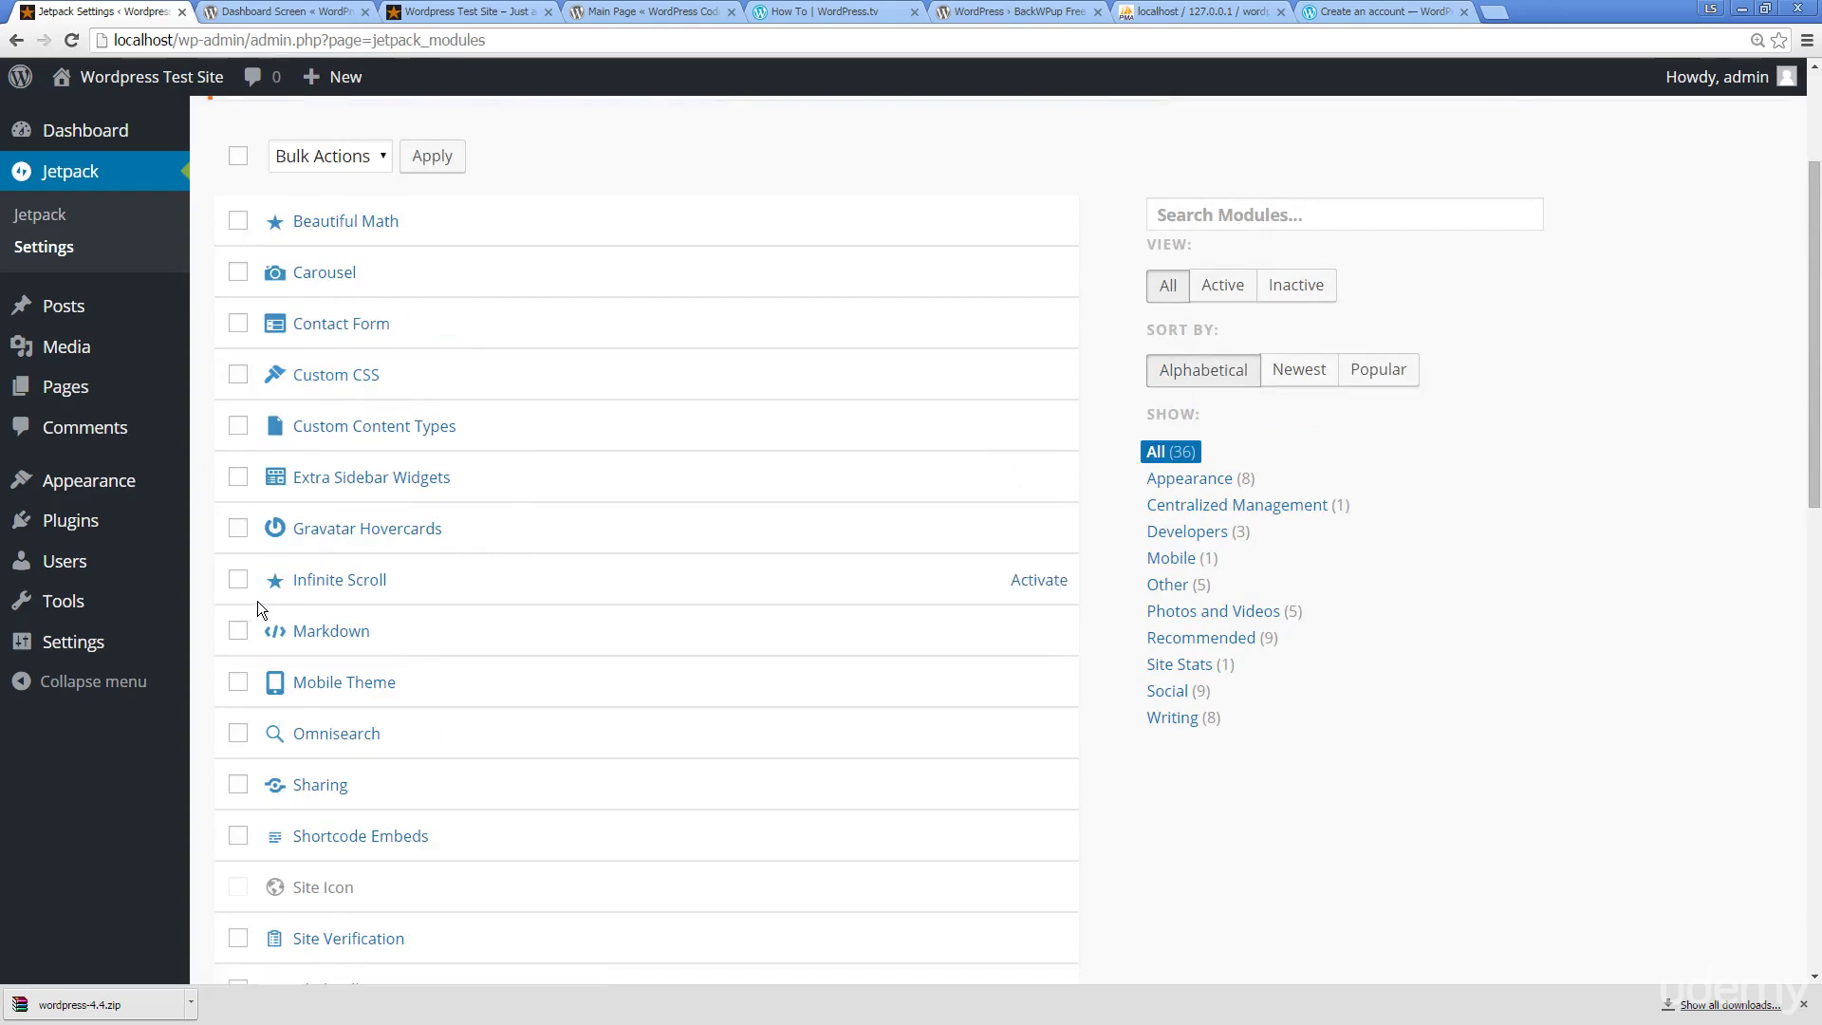
{"action": "scroll", "coordinate": [256, 601], "scroll_direction": "down", "scroll_amount": 4}
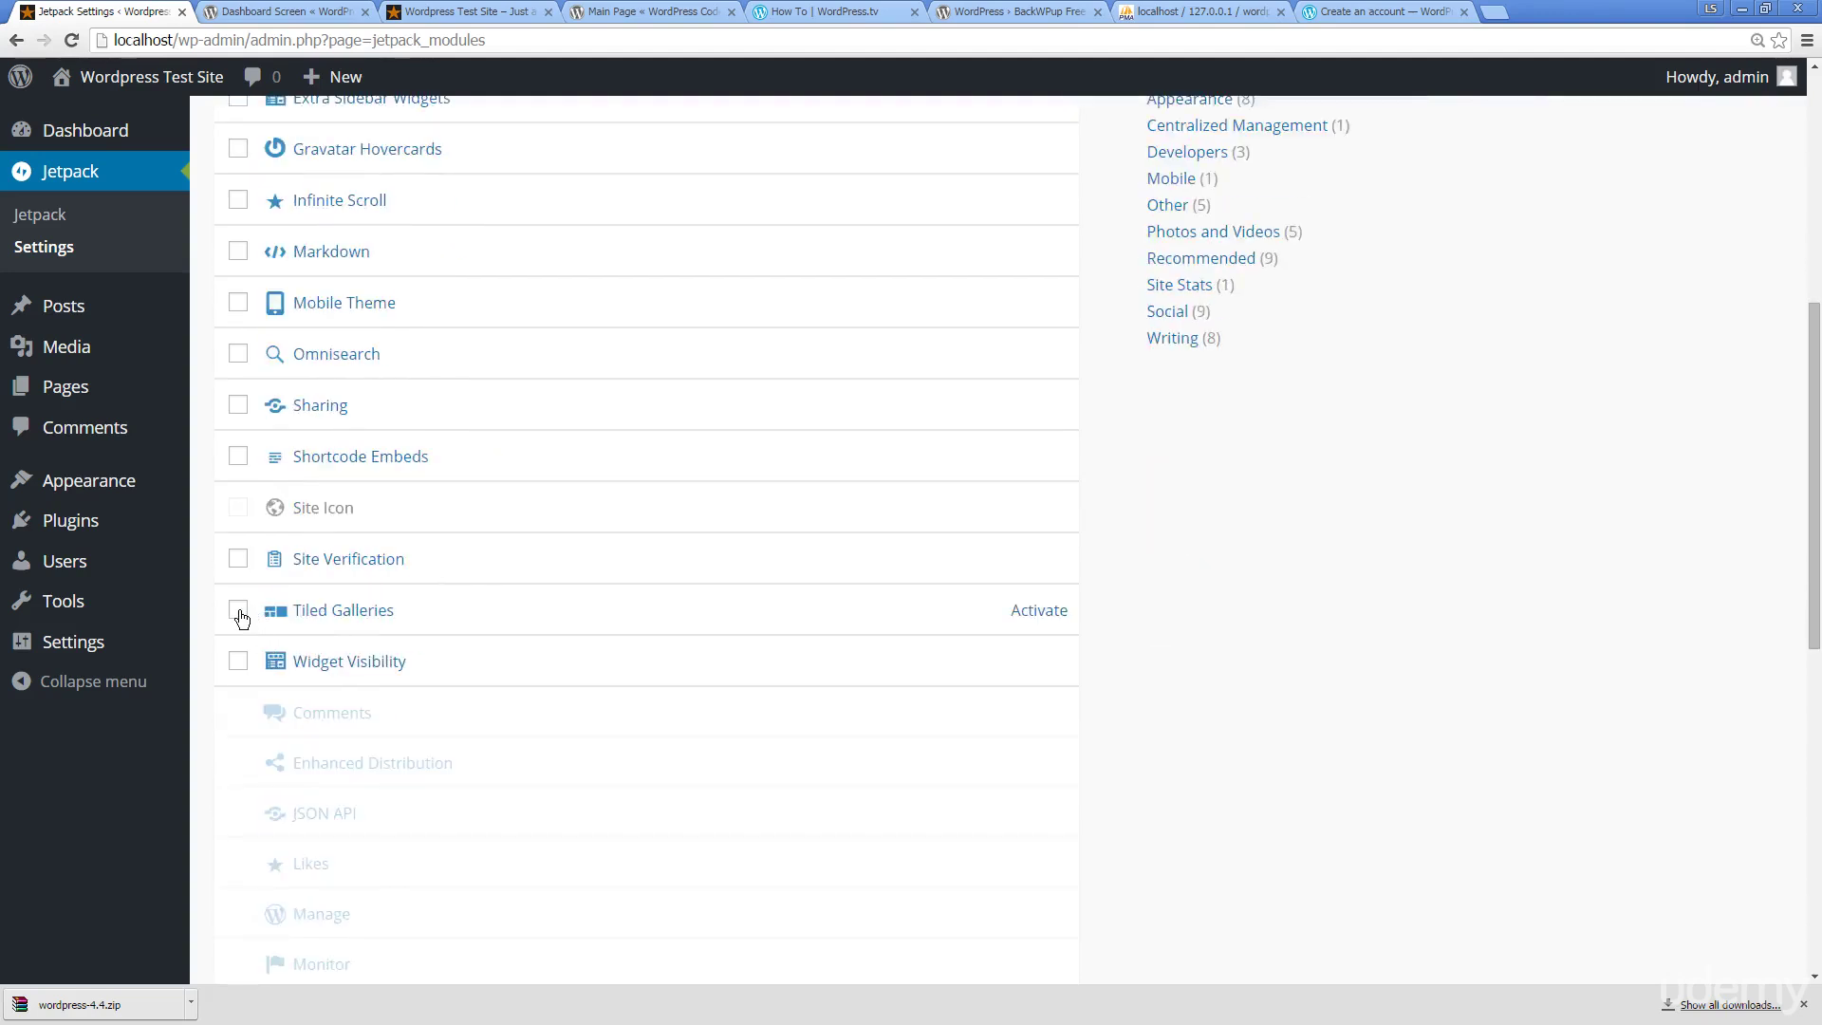
{"action": "scroll", "coordinate": [241, 618], "scroll_direction": "up", "scroll_amount": 4}
{"action": "scroll", "coordinate": [242, 619], "scroll_direction": "down", "scroll_amount": 15}
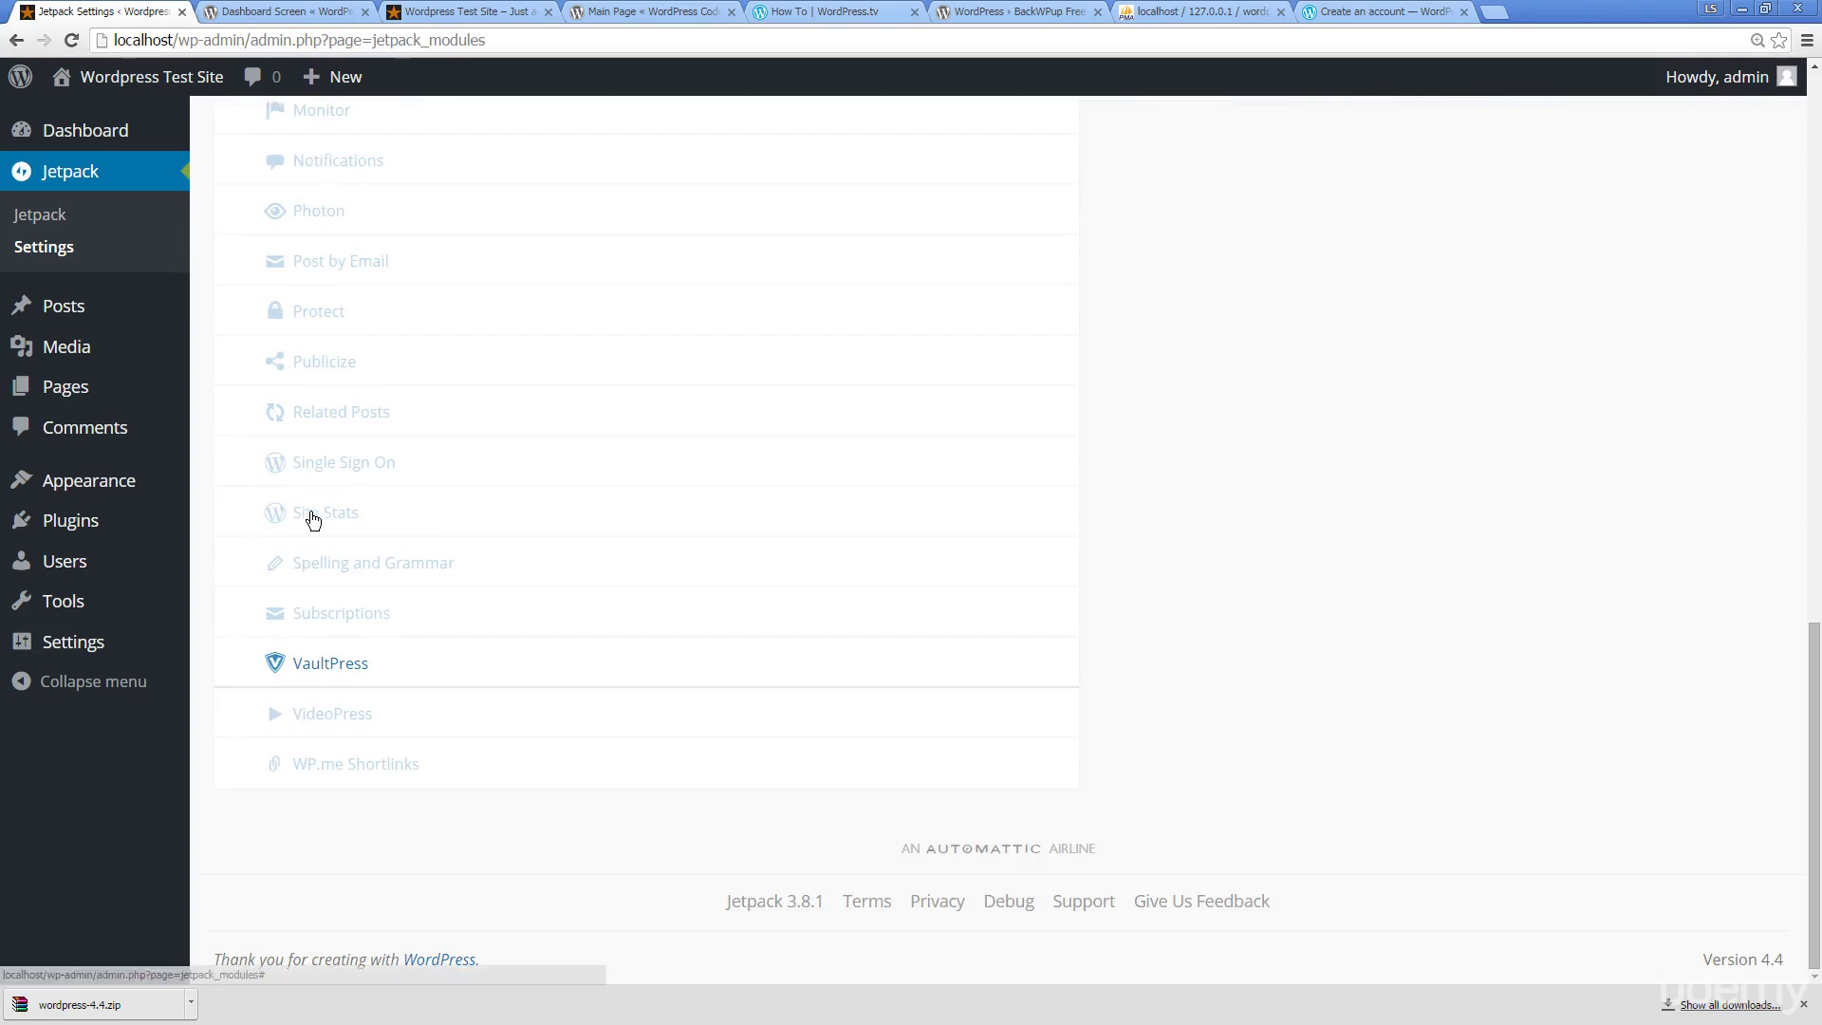
{"action": "scroll", "coordinate": [402, 532], "scroll_direction": "up", "scroll_amount": 4}
{"action": "scroll", "coordinate": [403, 532], "scroll_direction": "down", "scroll_amount": 4}
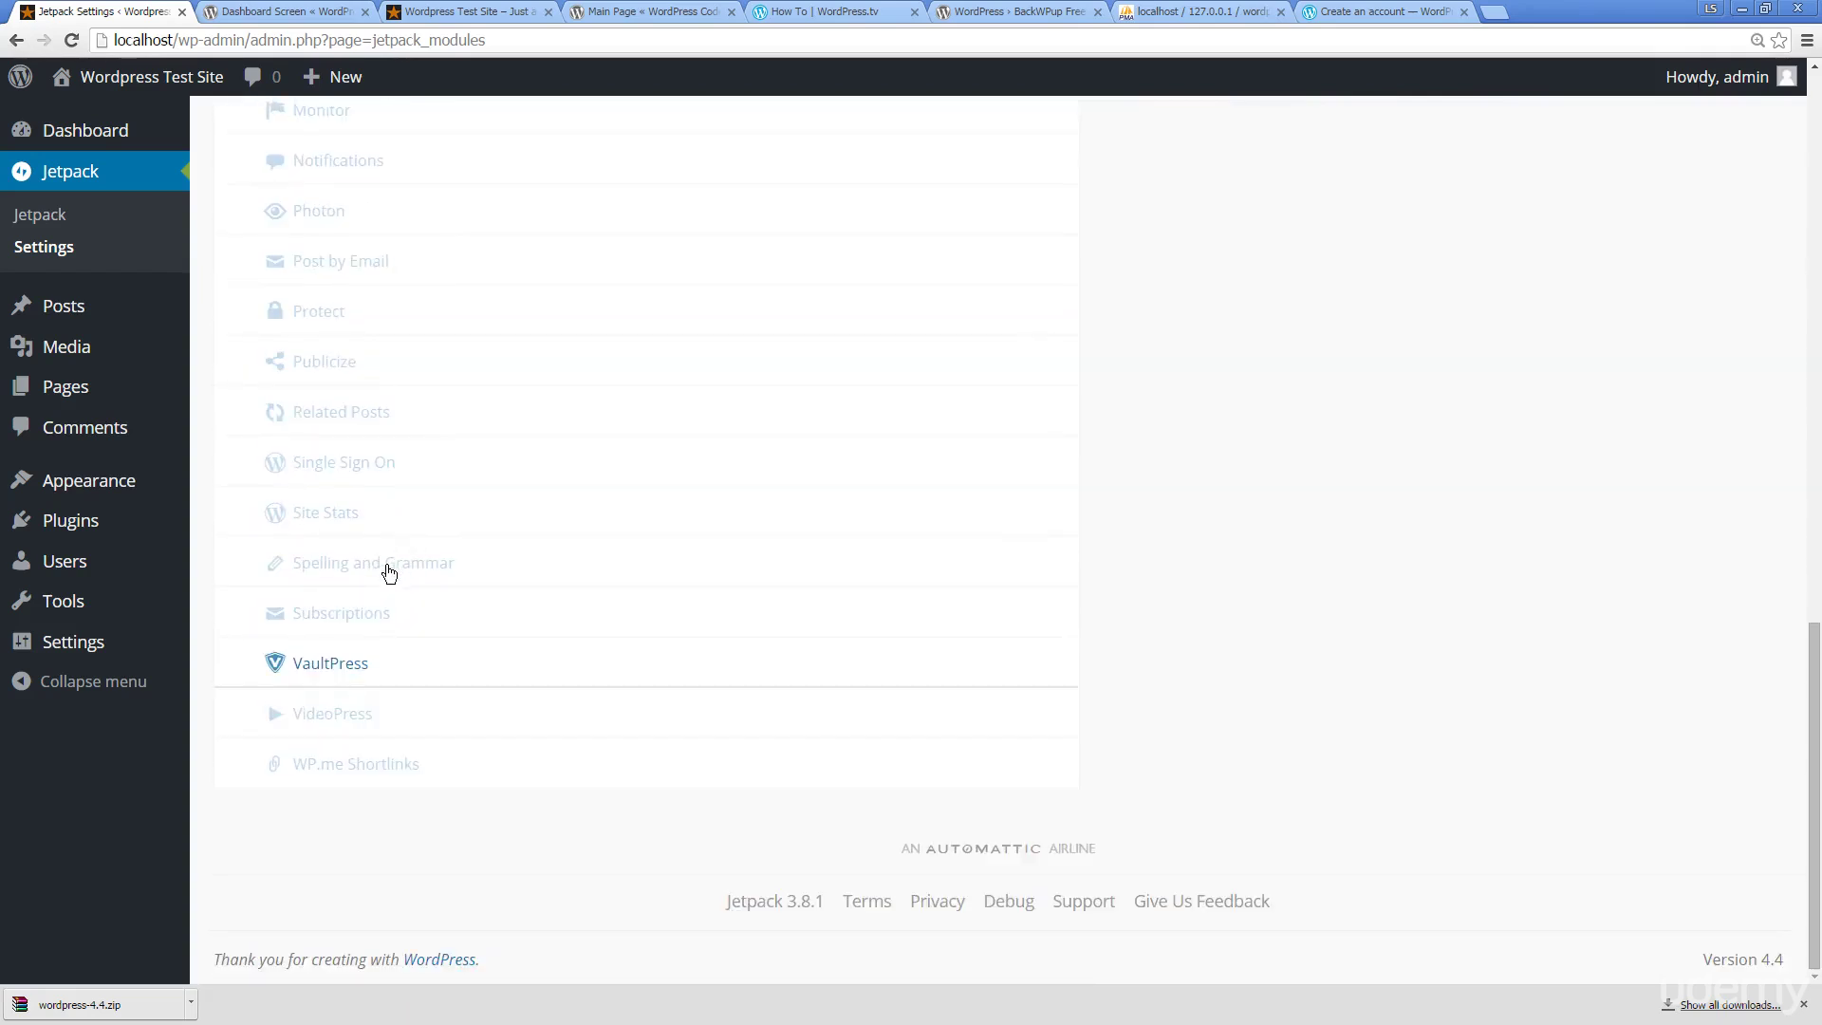
Step: View the description of the Site Stats module and close it
{"action": "left_click", "coordinate": [328, 511]}
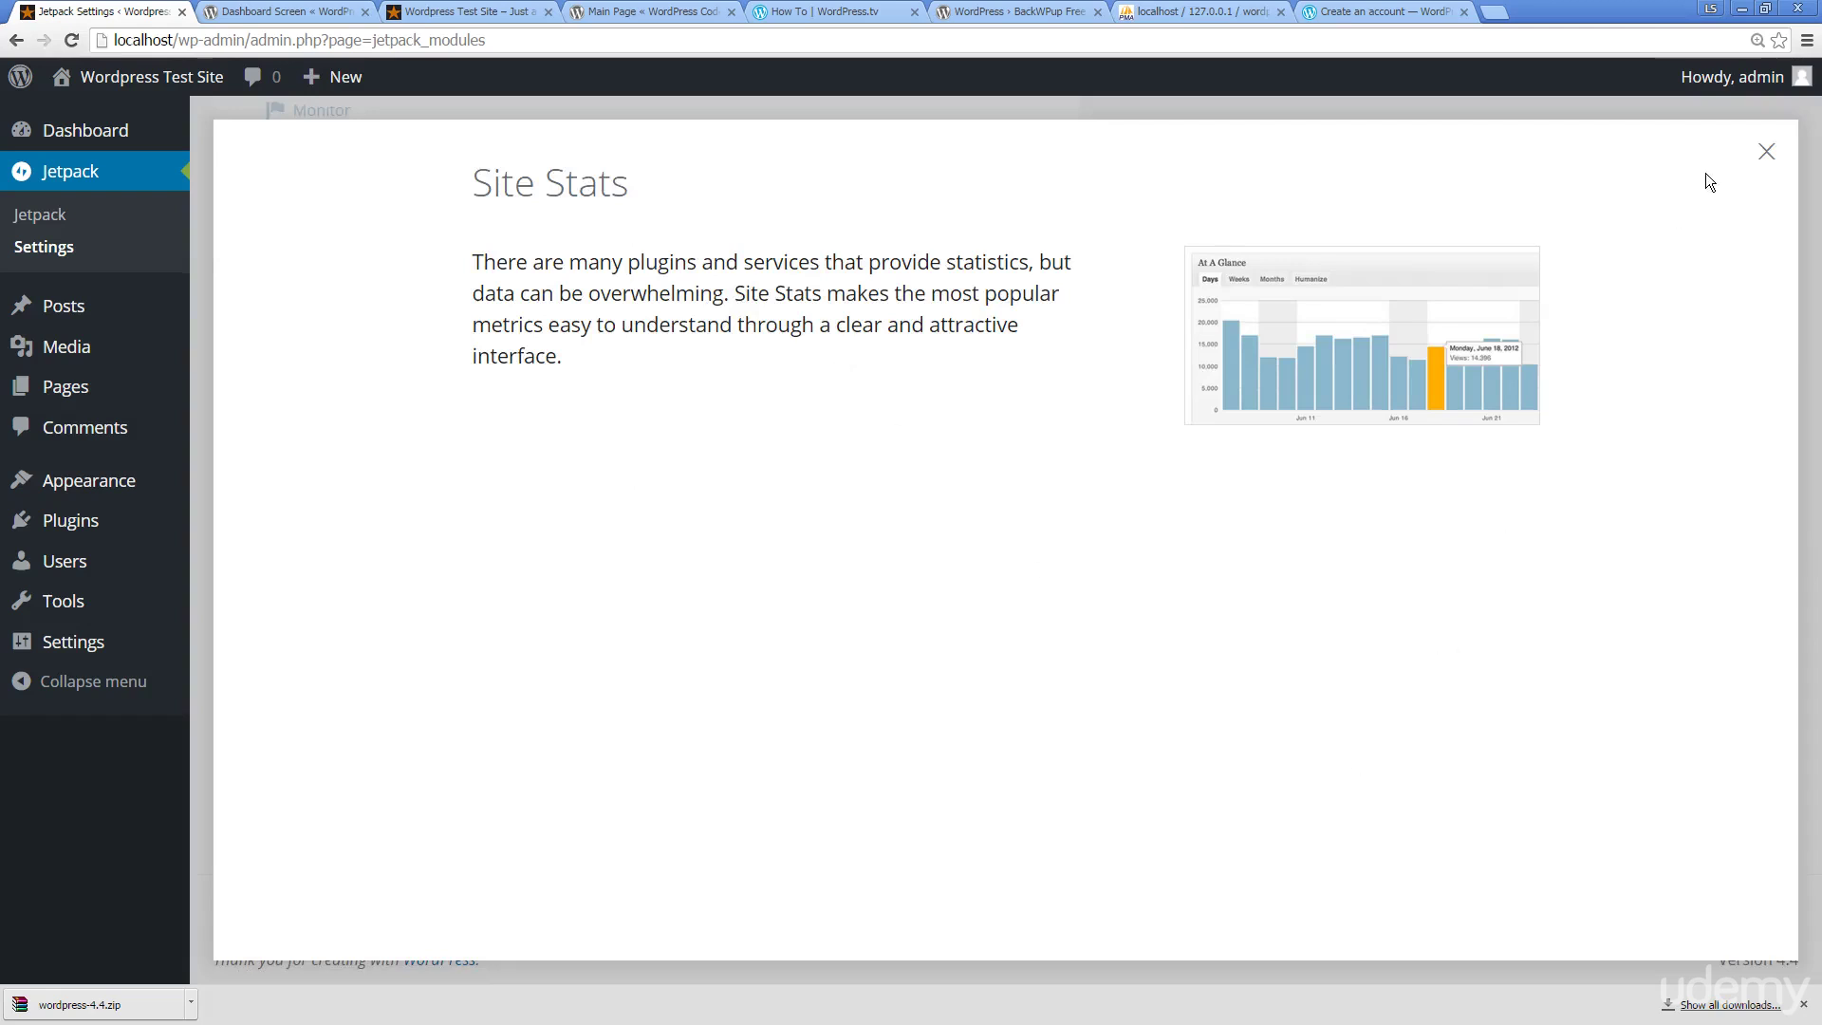
{"action": "left_click", "coordinate": [1766, 150]}
{"action": "scroll", "coordinate": [949, 465], "scroll_direction": "up", "scroll_amount": 10}
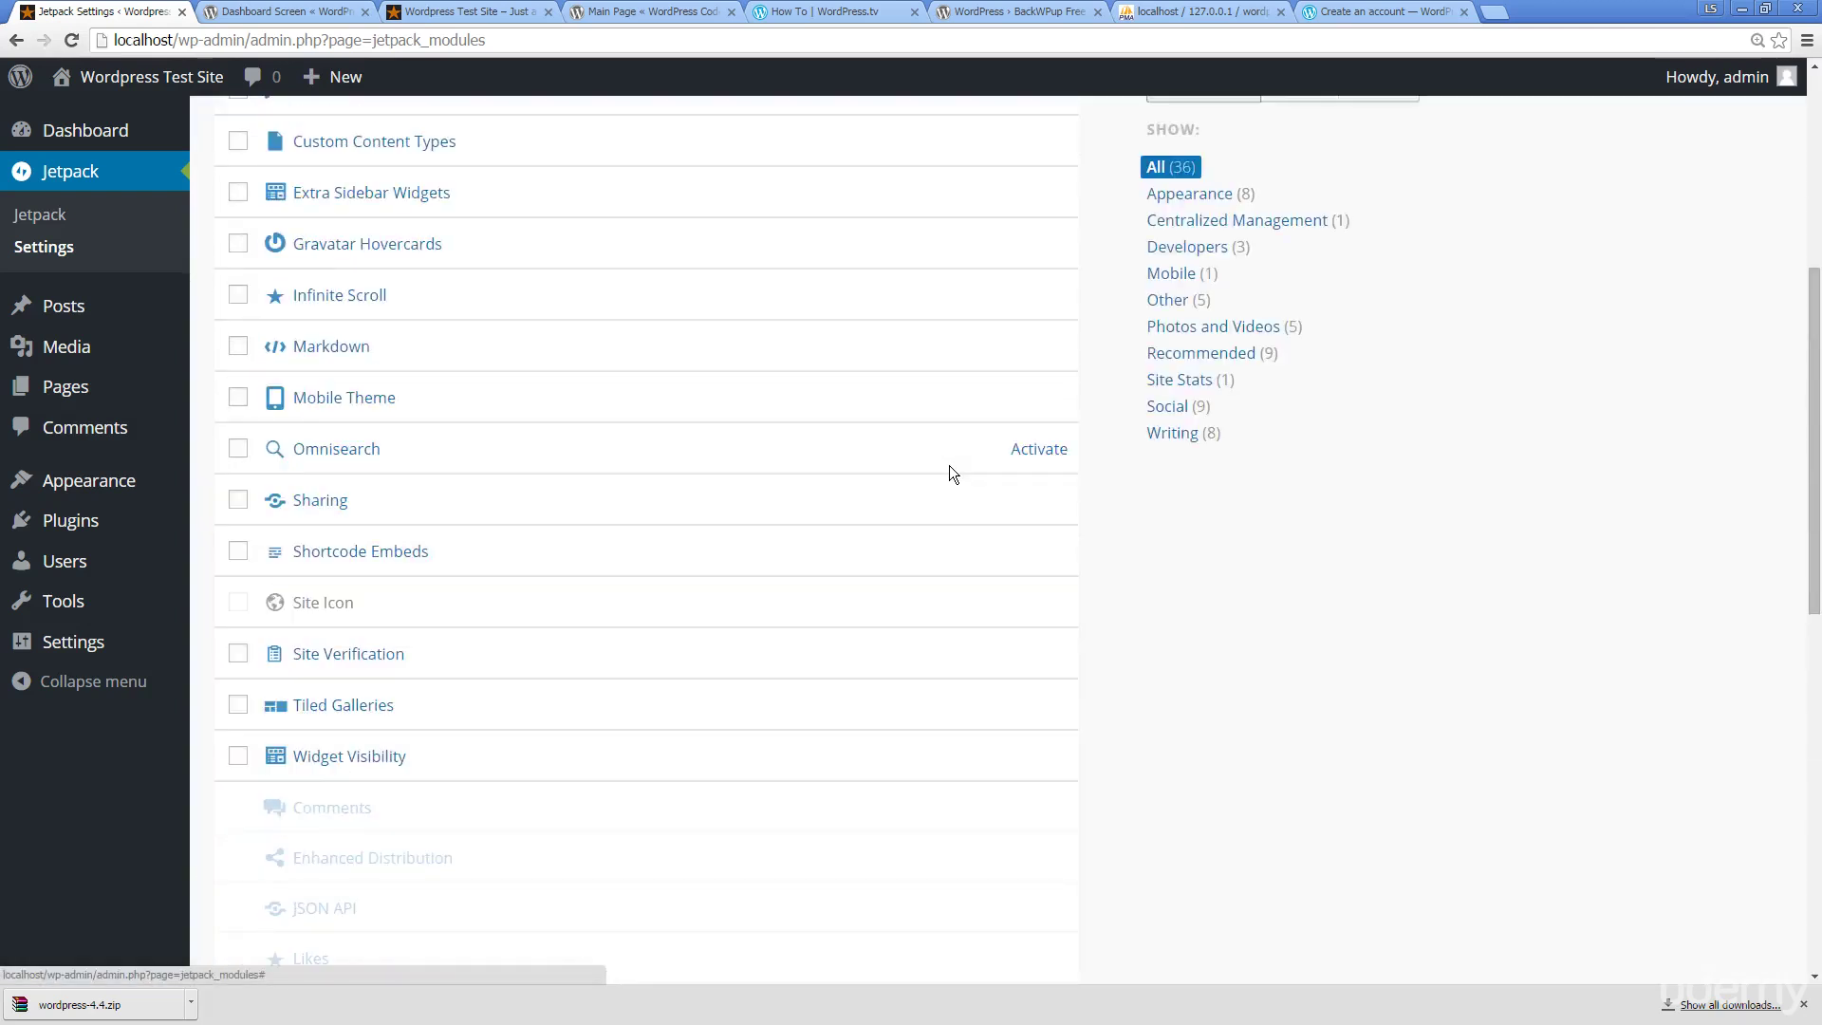
Step: Open Jetpack's Development Mode information in a separate tab and recheck the greyed-out modules in the settings list
{"action": "scroll", "coordinate": [950, 466], "scroll_direction": "up", "scroll_amount": 5}
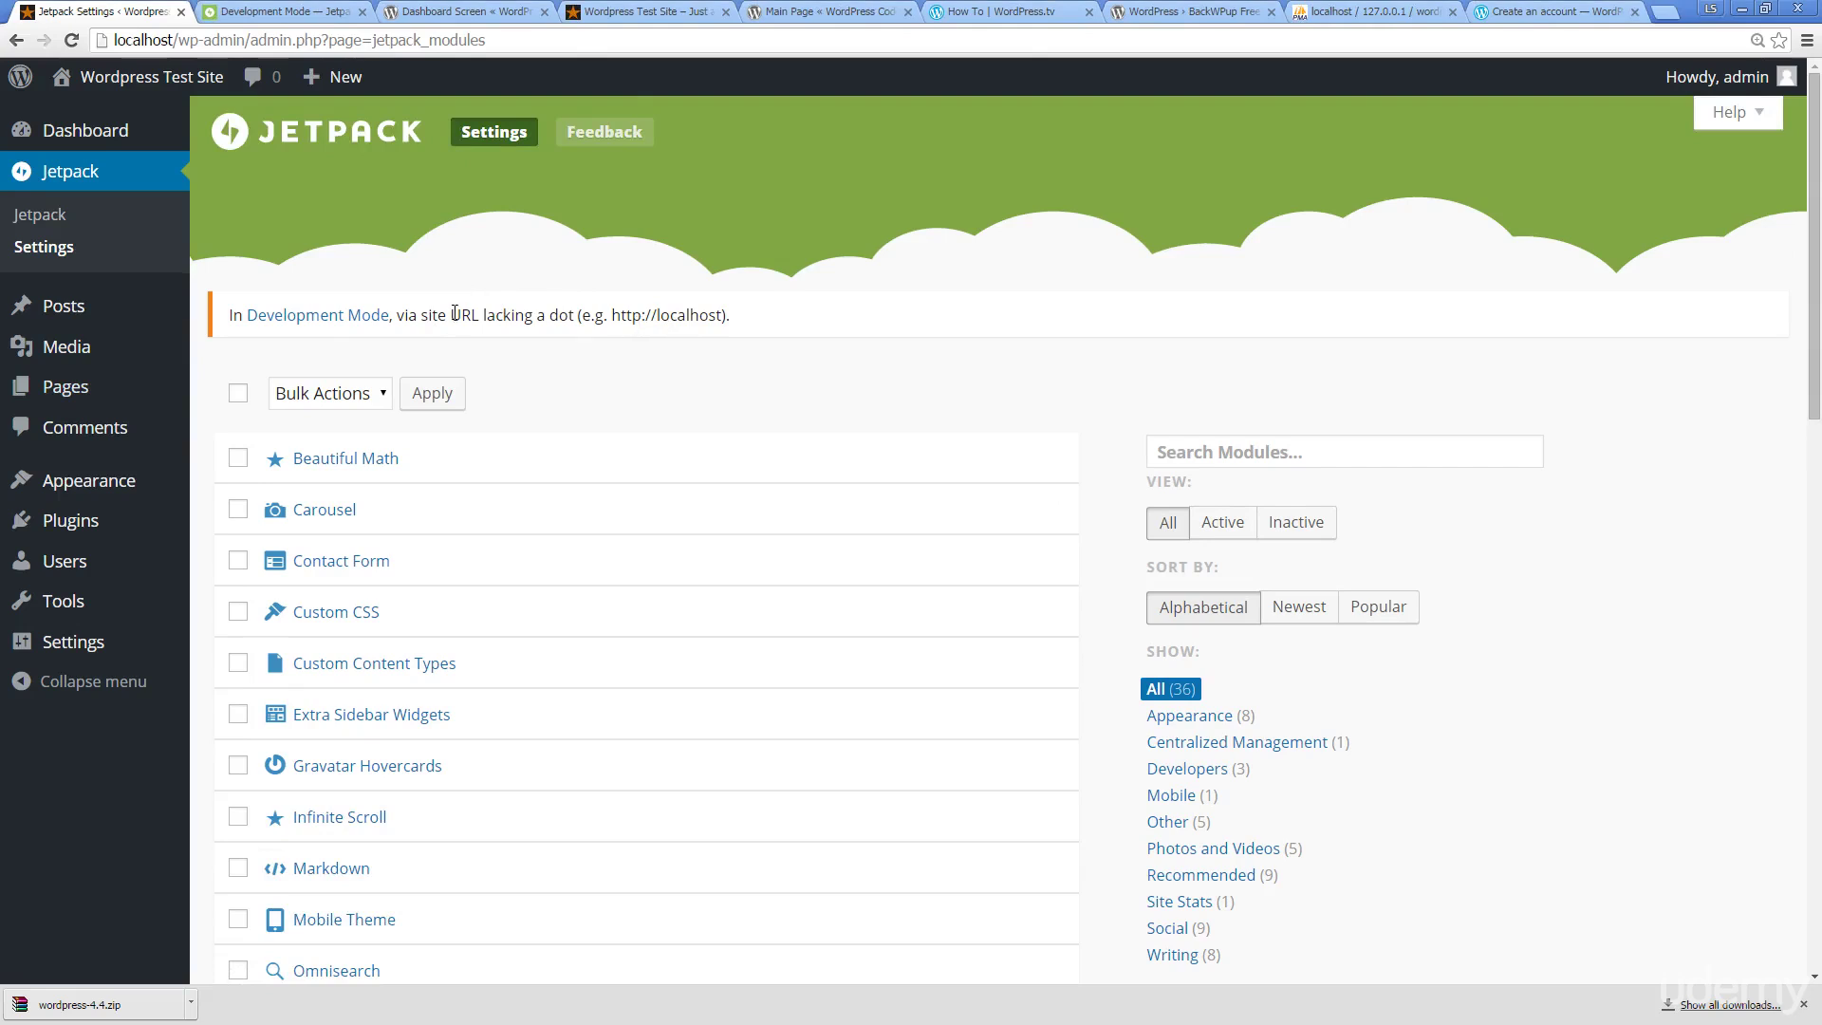
{"action": "scroll", "coordinate": [471, 349], "scroll_direction": "down", "scroll_amount": 15}
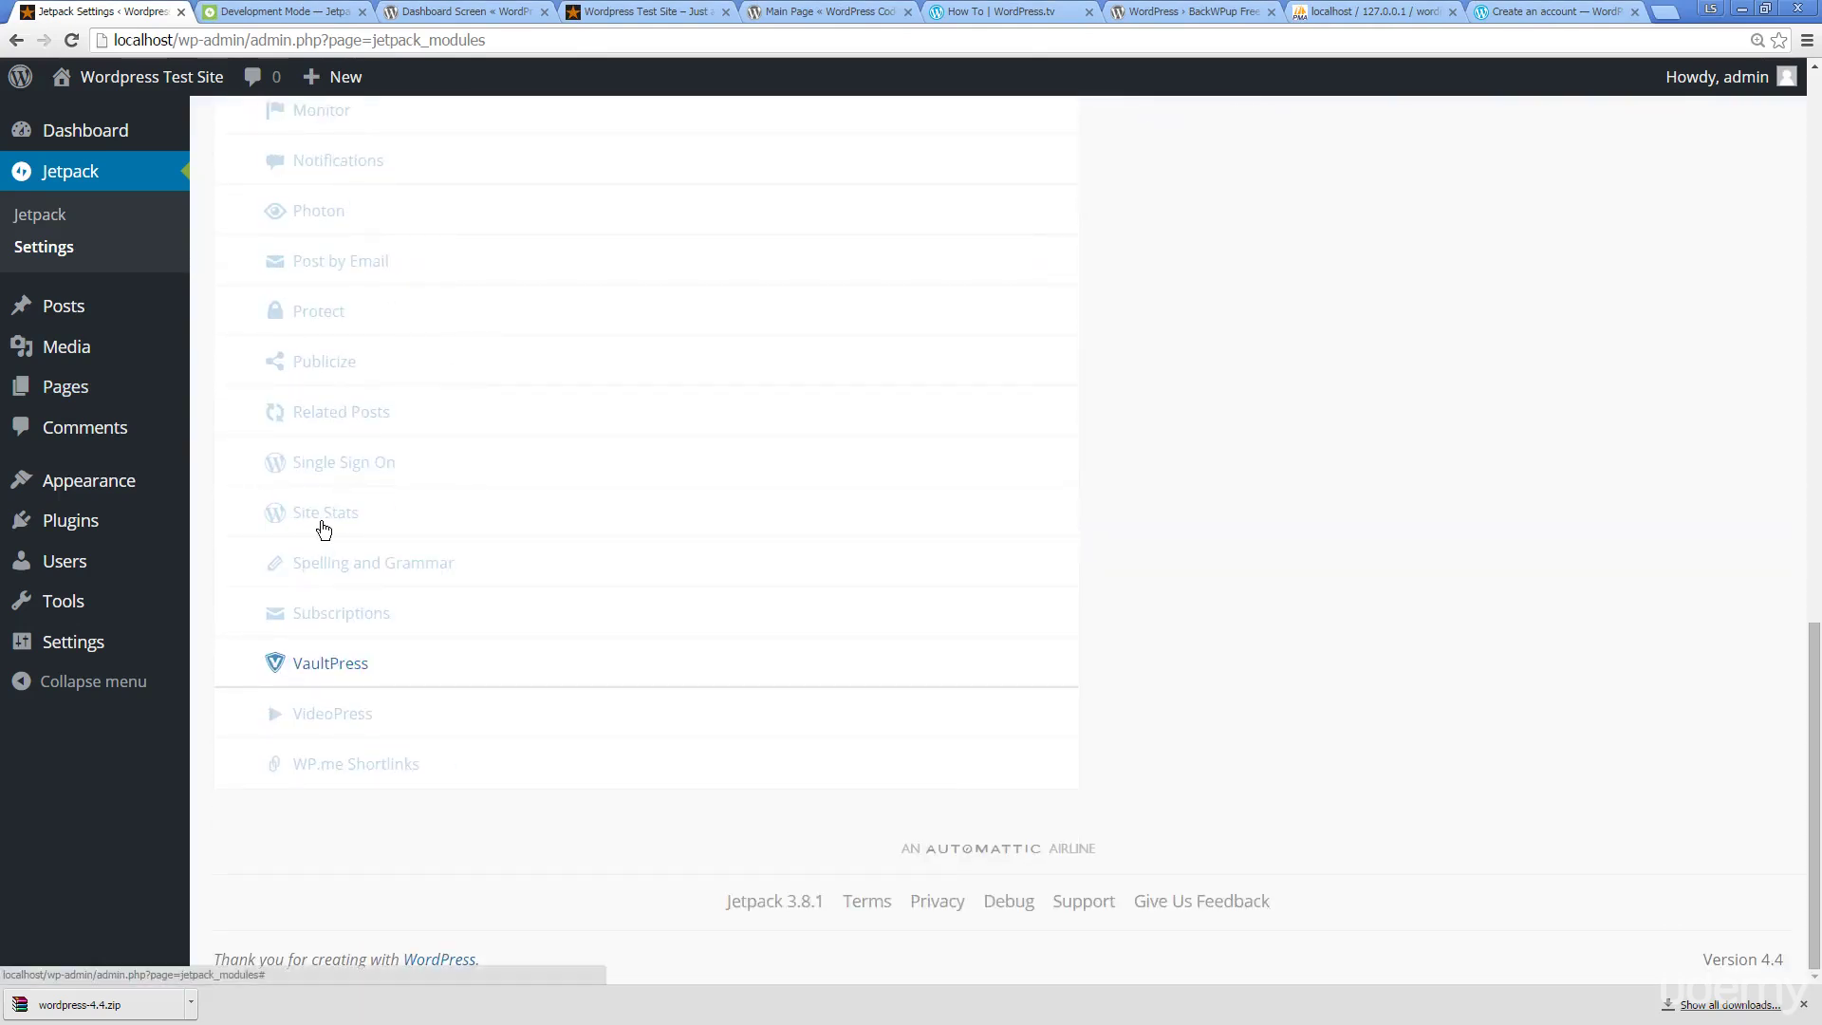
{"action": "scroll", "coordinate": [373, 495], "scroll_direction": "up", "scroll_amount": 7}
{"action": "scroll", "coordinate": [373, 495], "scroll_direction": "down", "scroll_amount": 4}
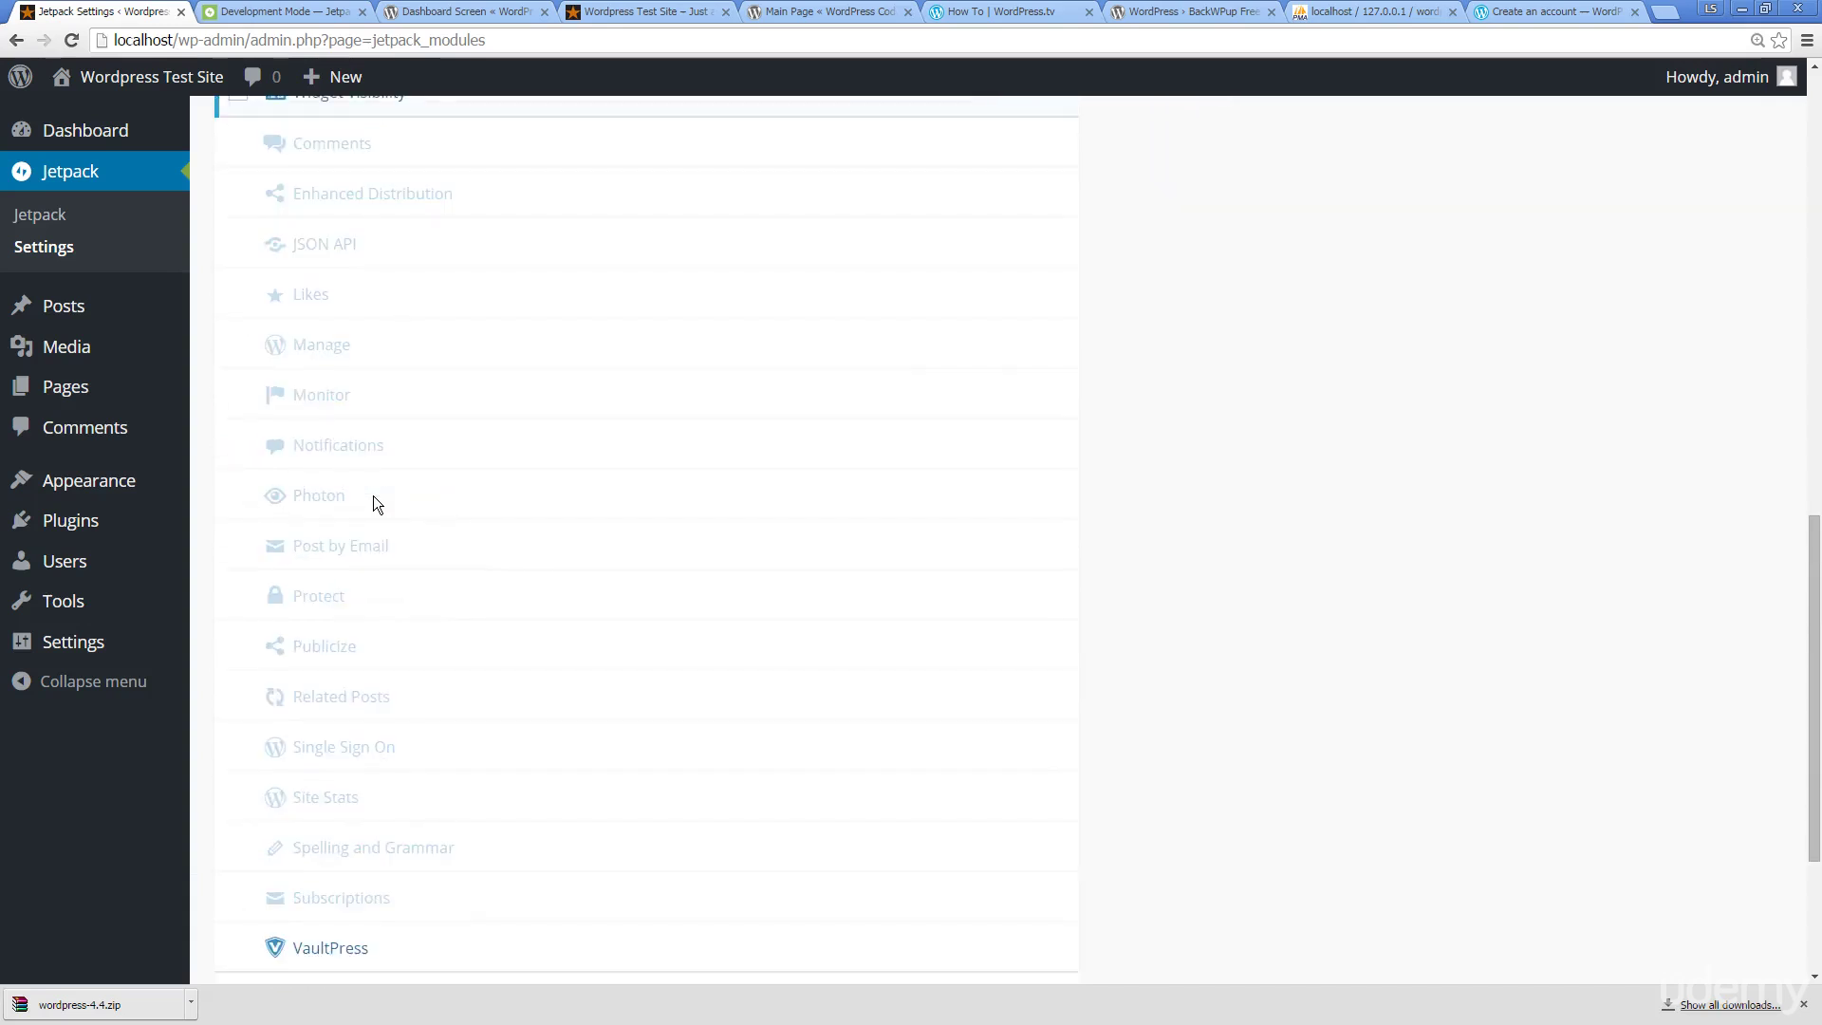
Step: Go from the Jetpack settings to the installed plugins, start adding a new plugin and search for "backwpup"
{"action": "scroll", "coordinate": [373, 495], "scroll_direction": "up", "scroll_amount": 12}
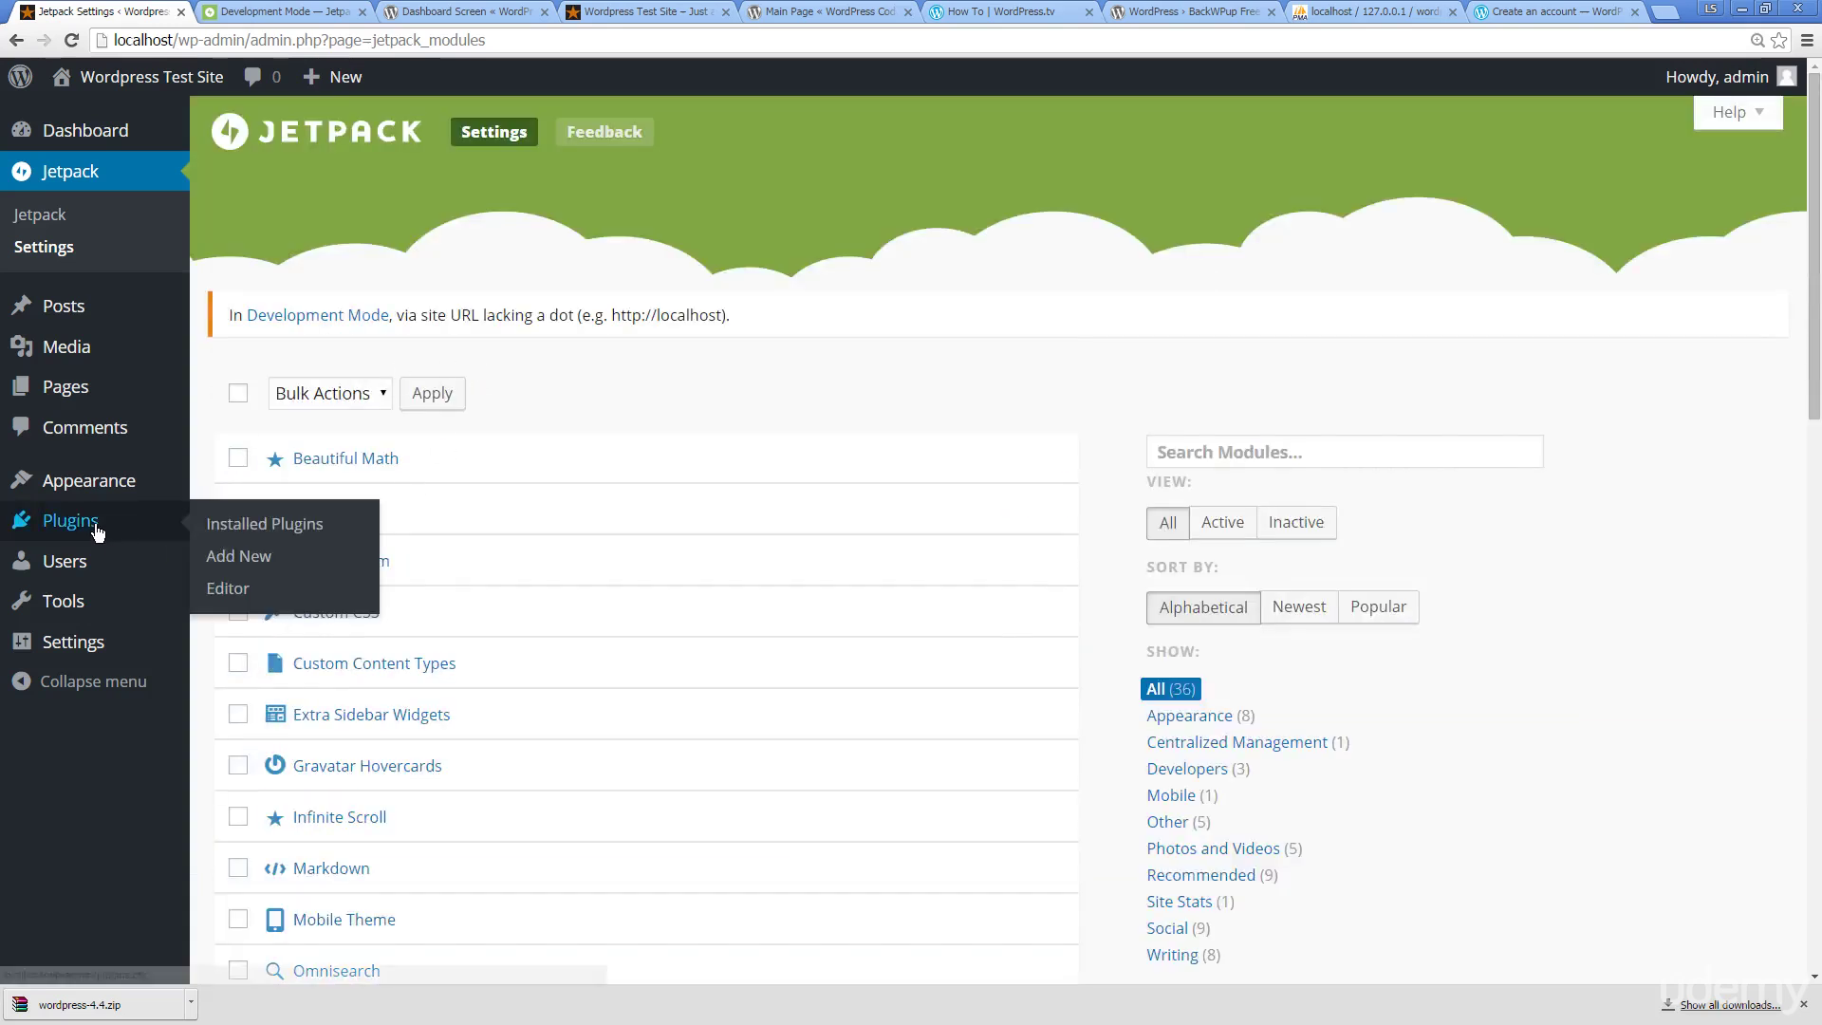
{"action": "left_click", "coordinate": [224, 527]}
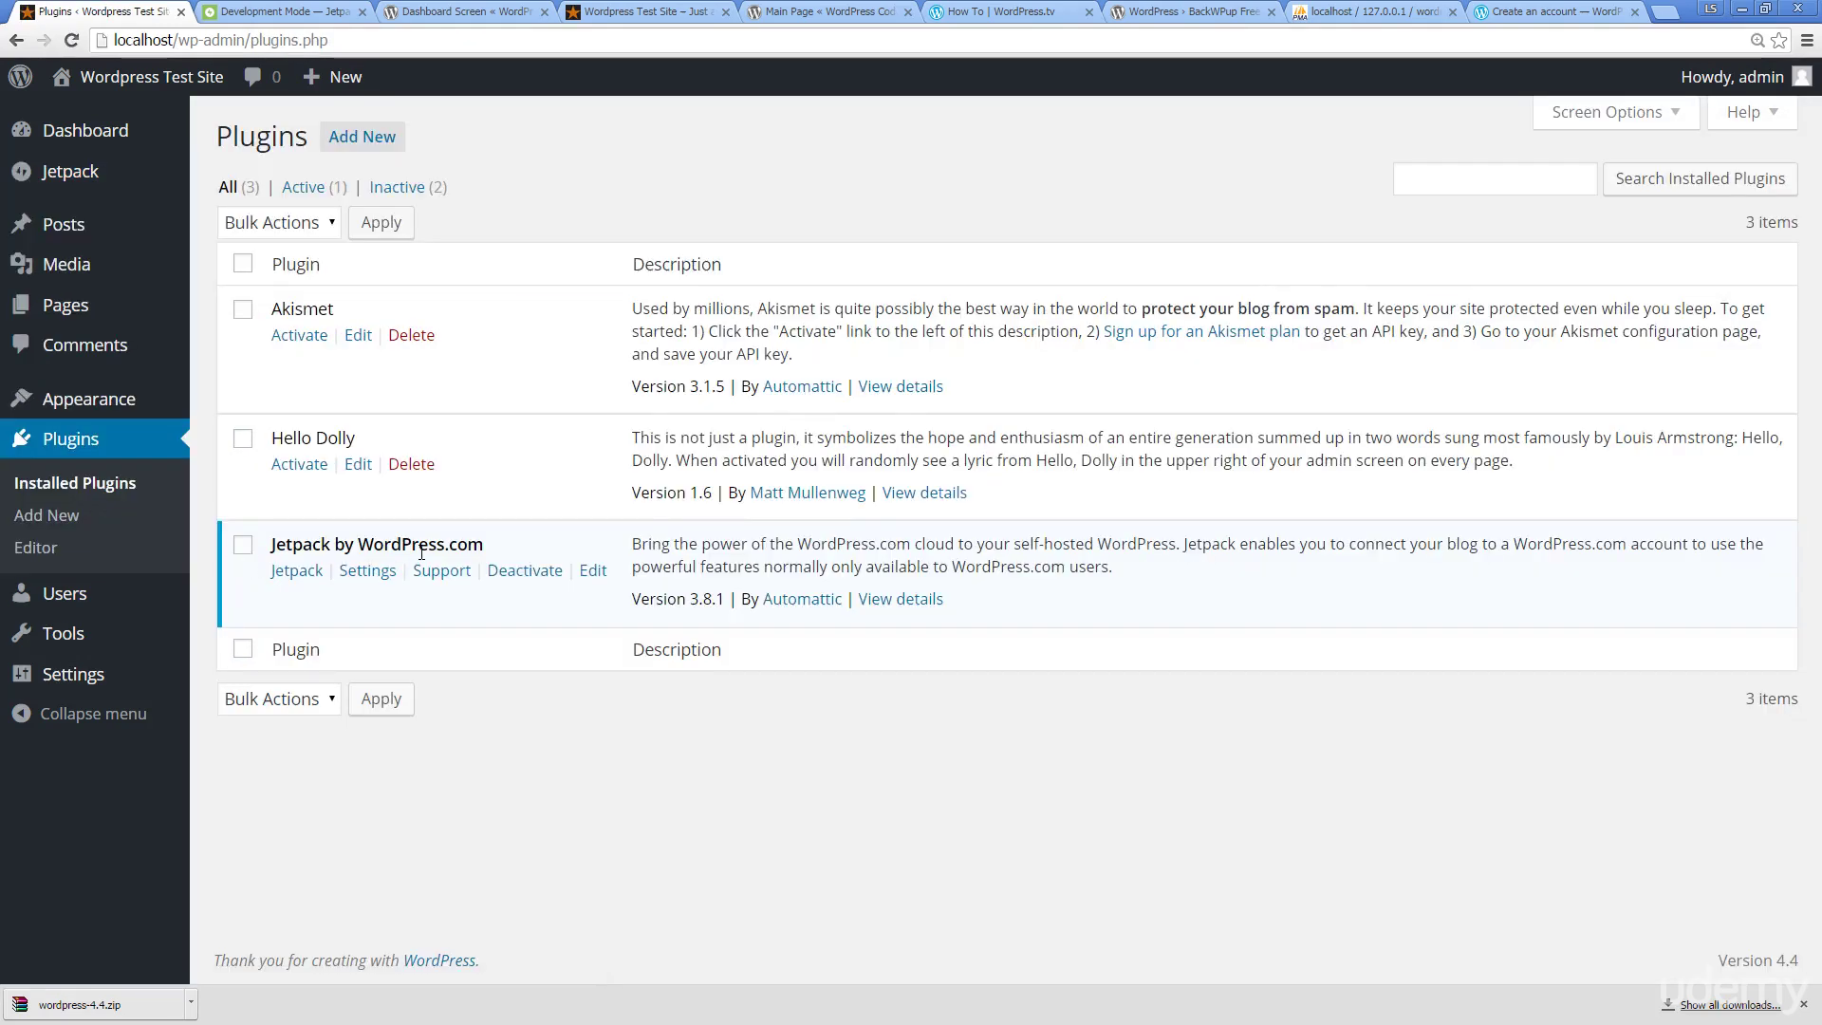
{"action": "left_click", "coordinate": [363, 139]}
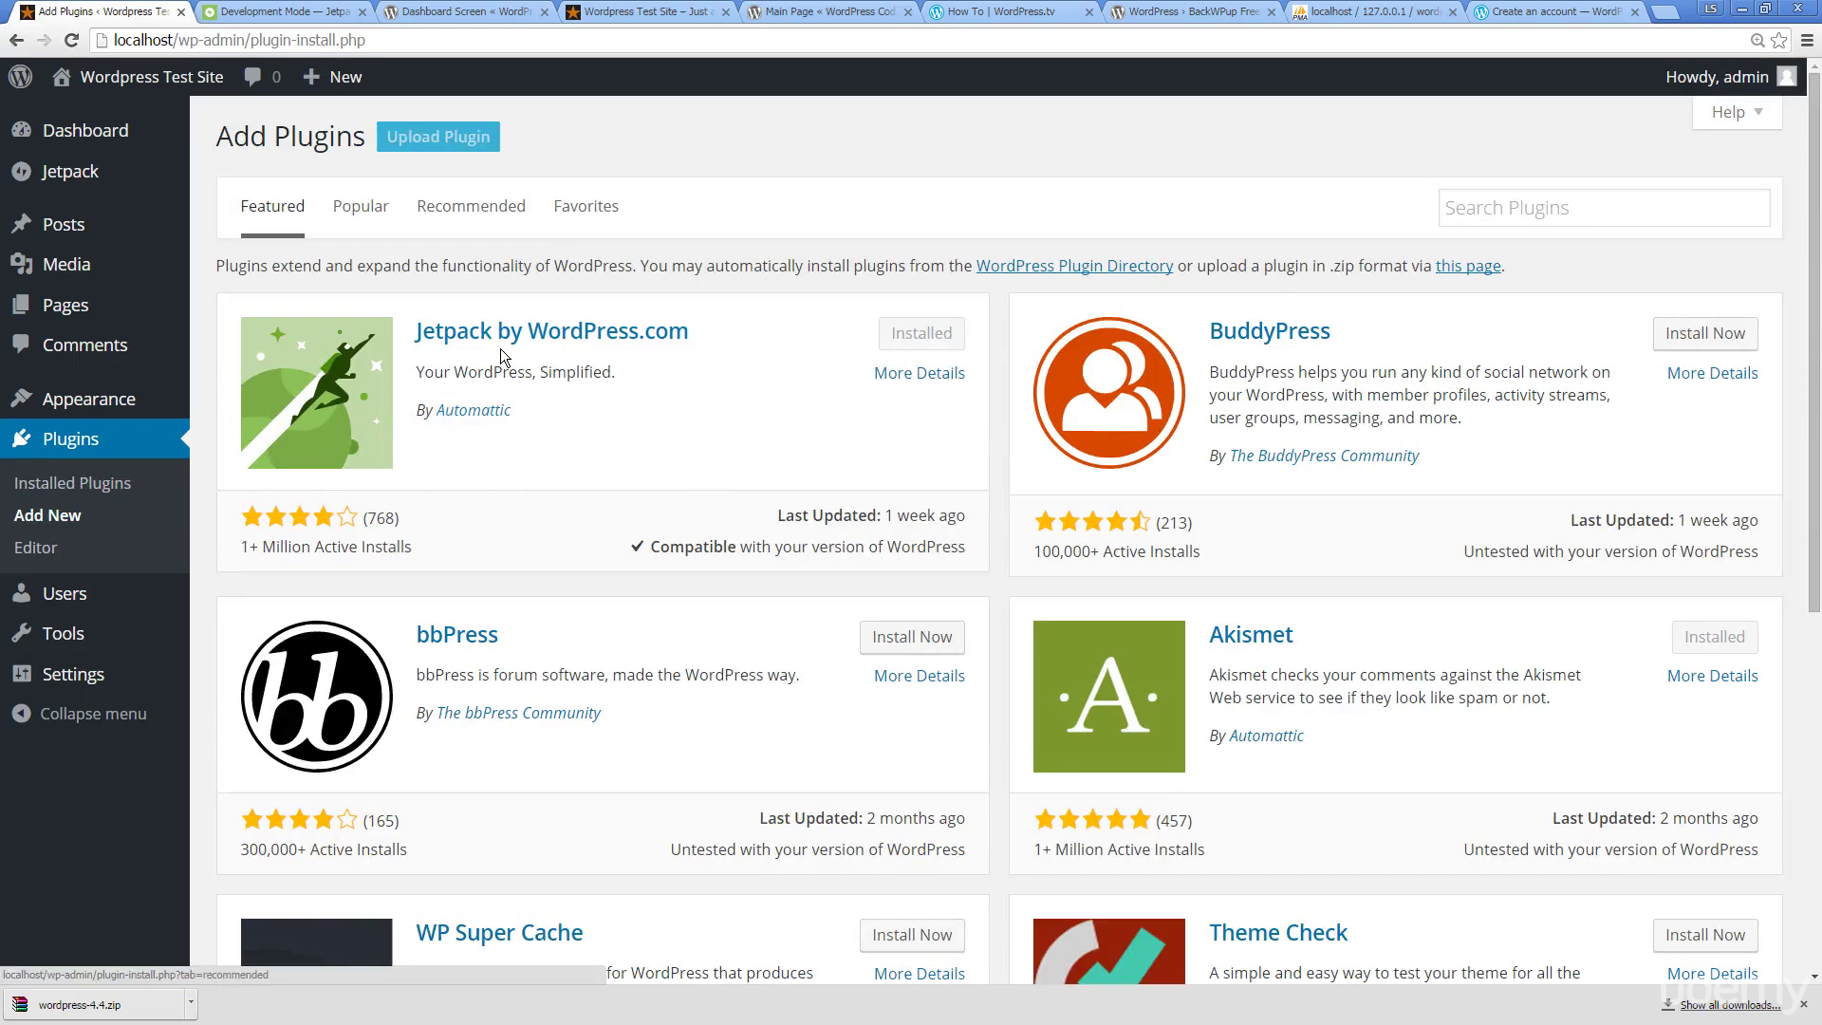
{"action": "left_click", "coordinate": [1544, 201]}
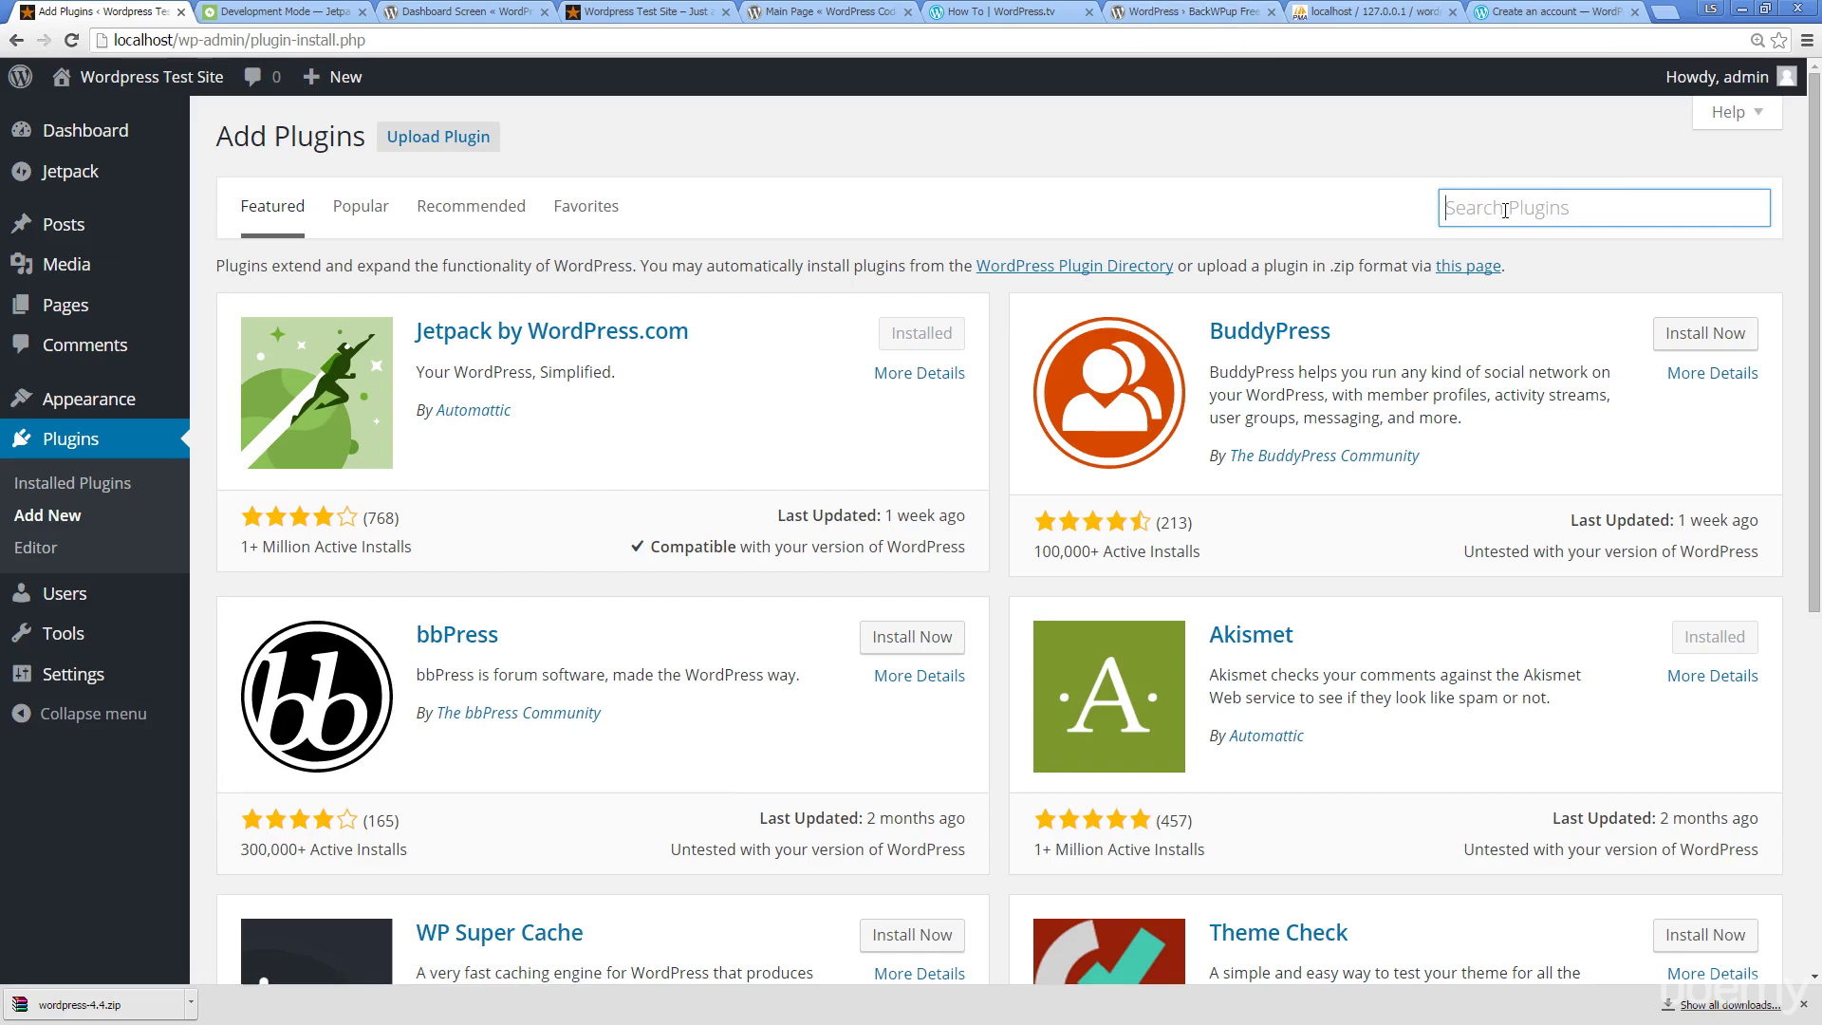
{"action": "type", "text": "backwpup"}
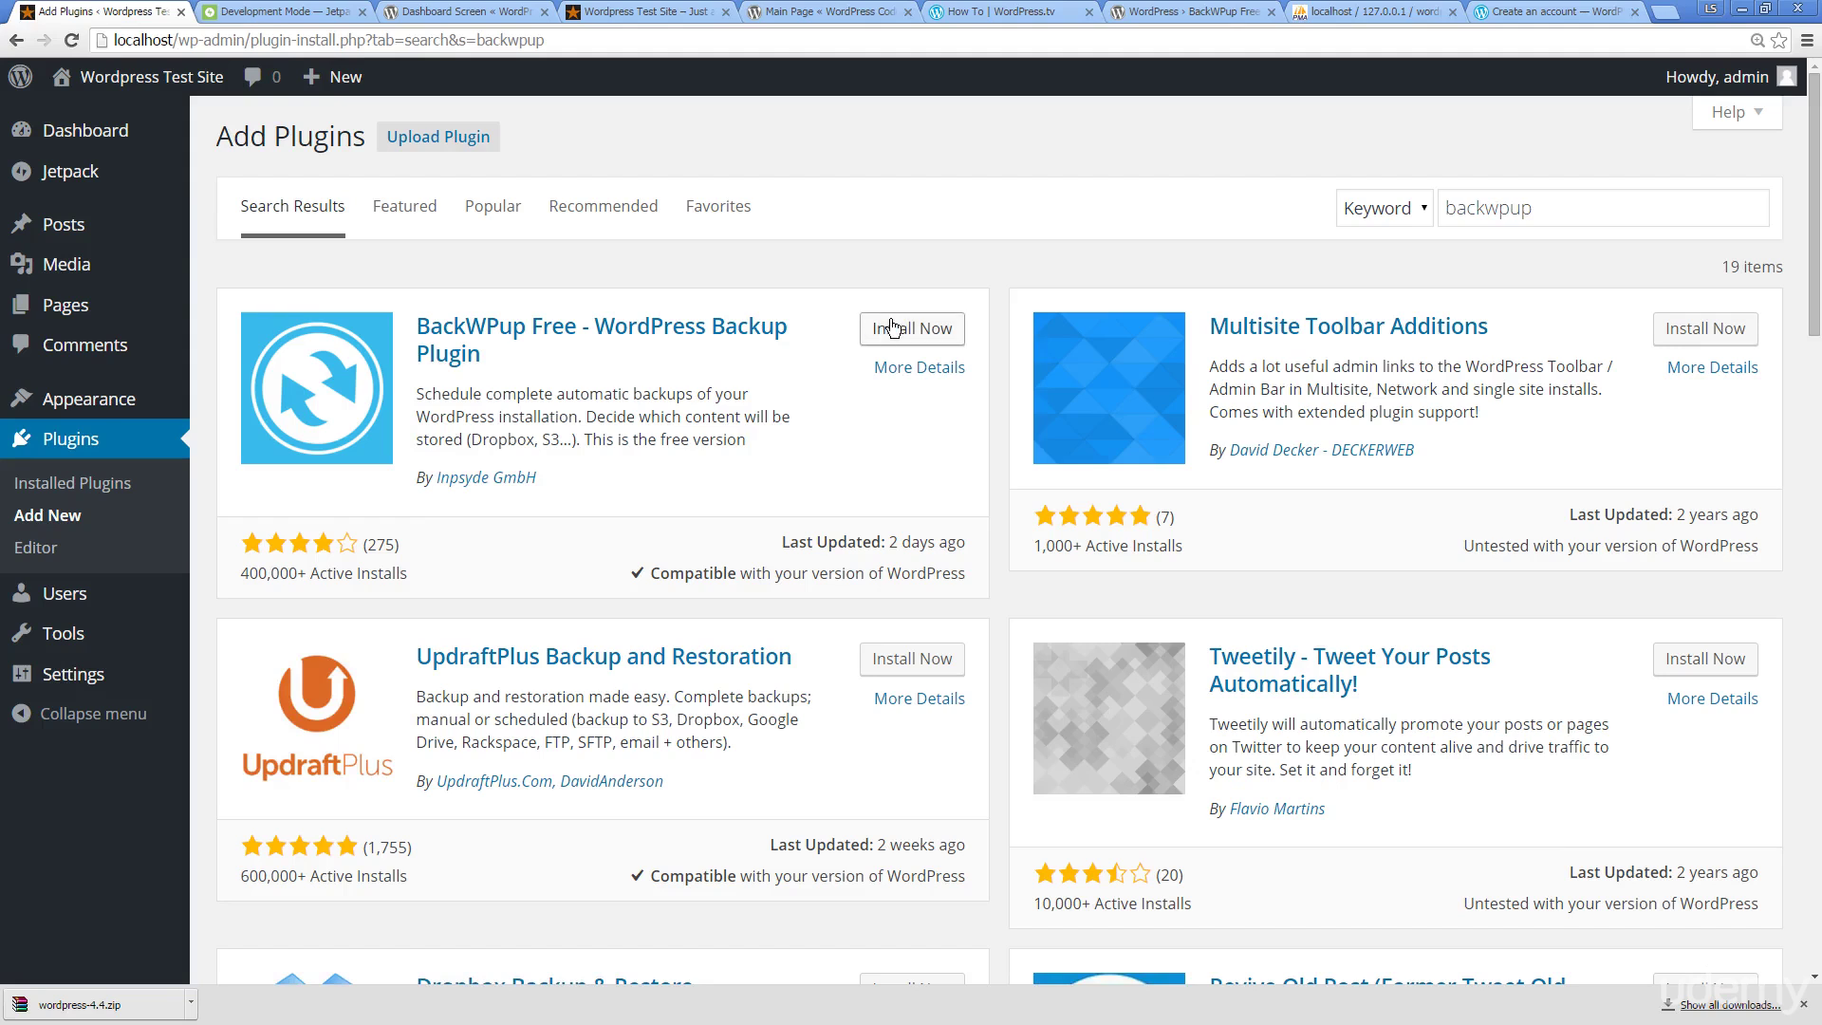
Step: Try to install BackWPup by uploading backwpup.3.2.2.zip from its WordPress.org plugin page, and go back to the upload form
{"action": "left_click", "coordinate": [1177, 10]}
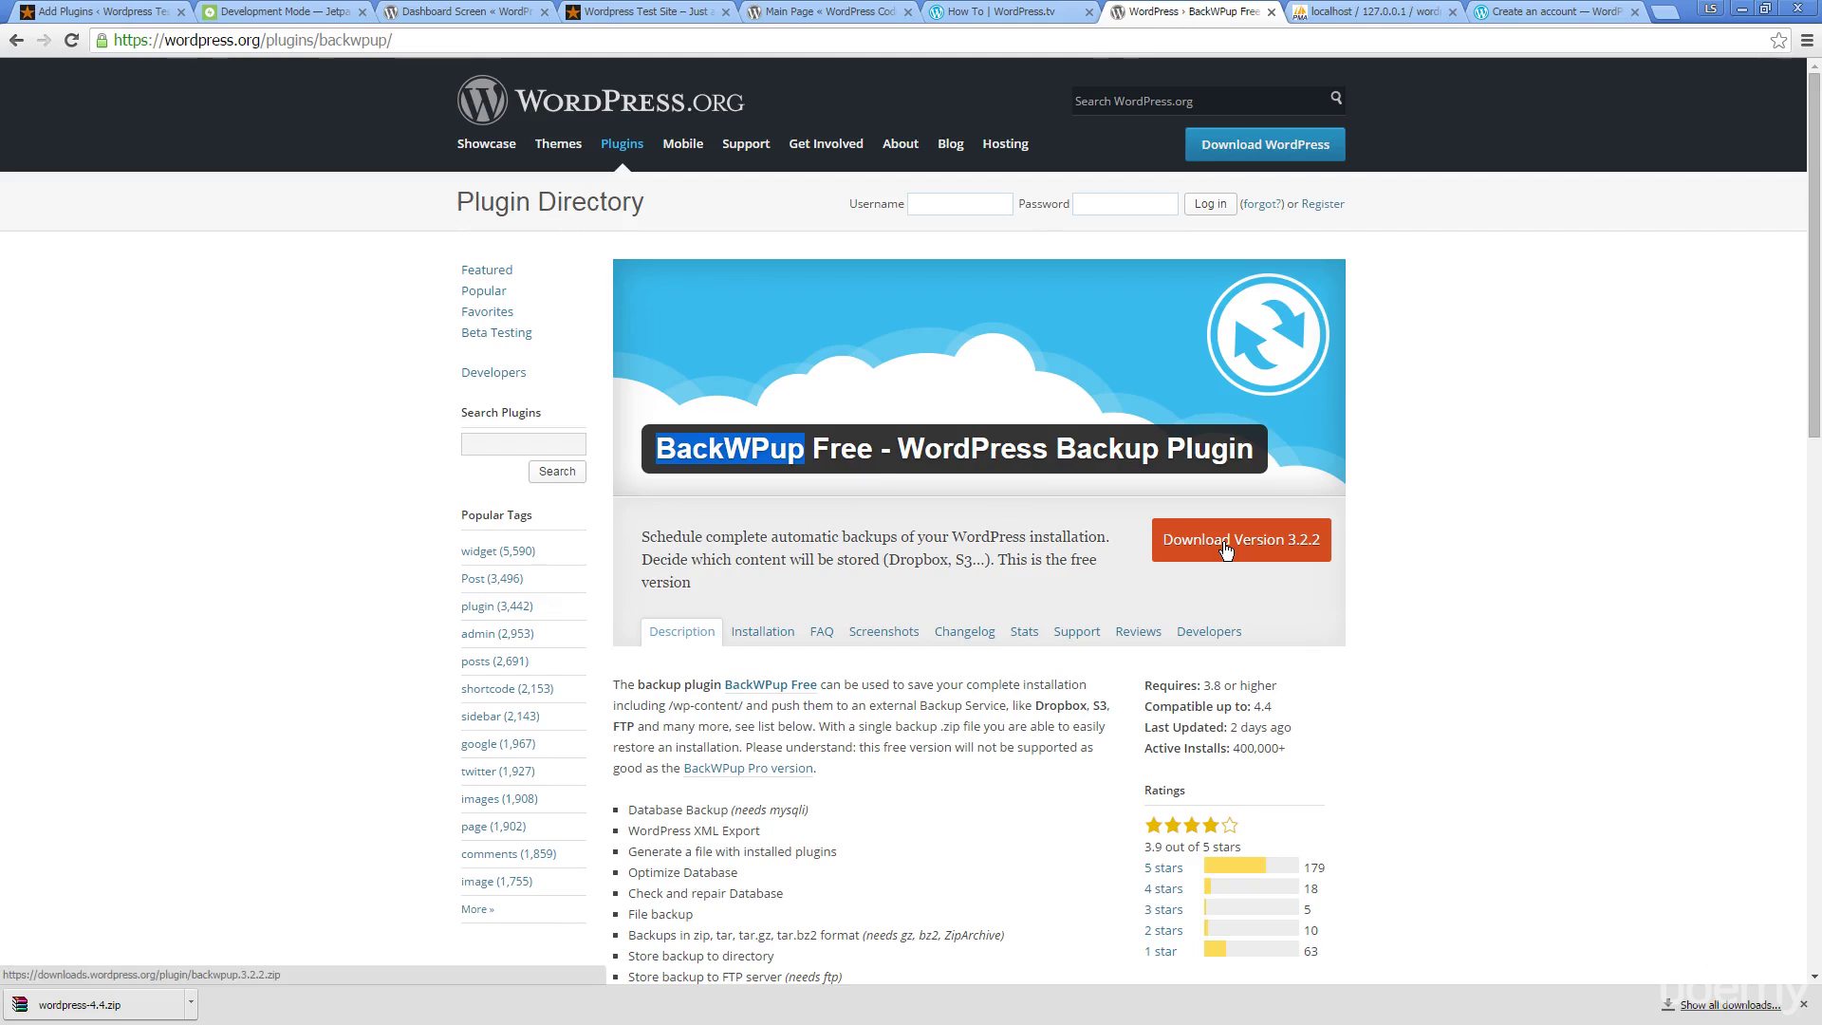
{"action": "left_click", "coordinate": [95, 12]}
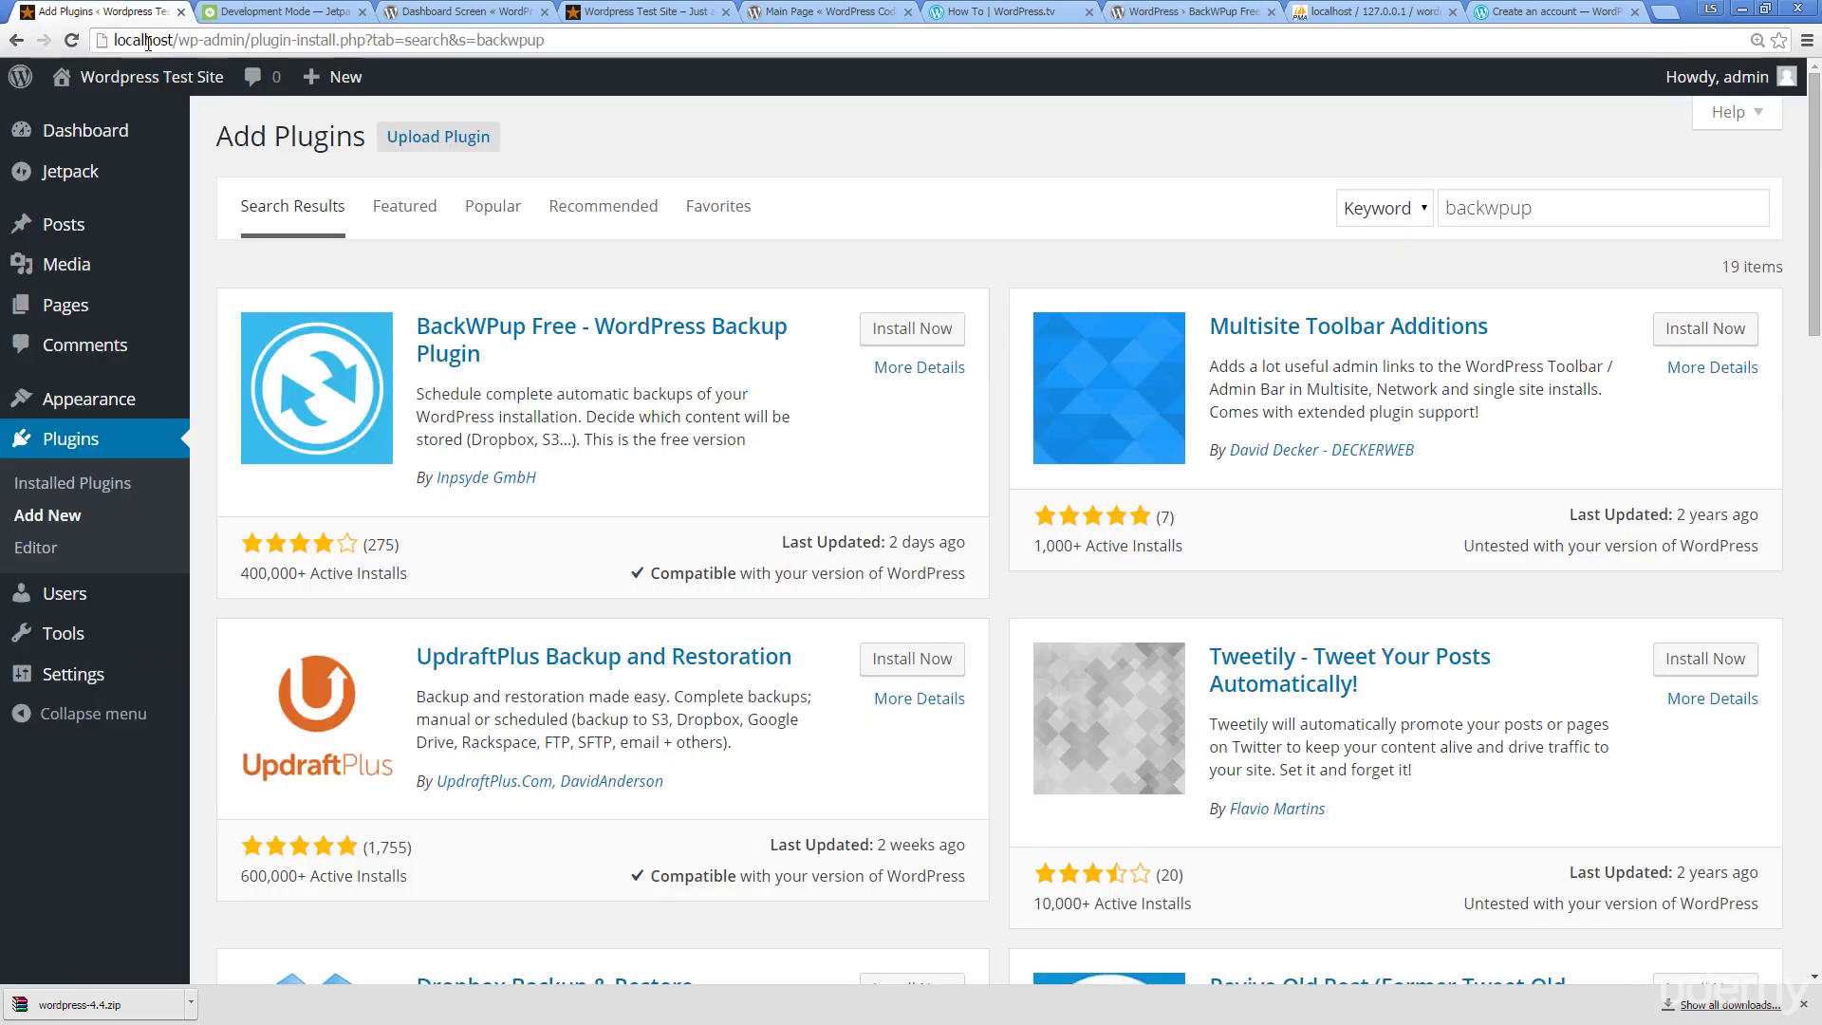
{"action": "left_click", "coordinate": [459, 140]}
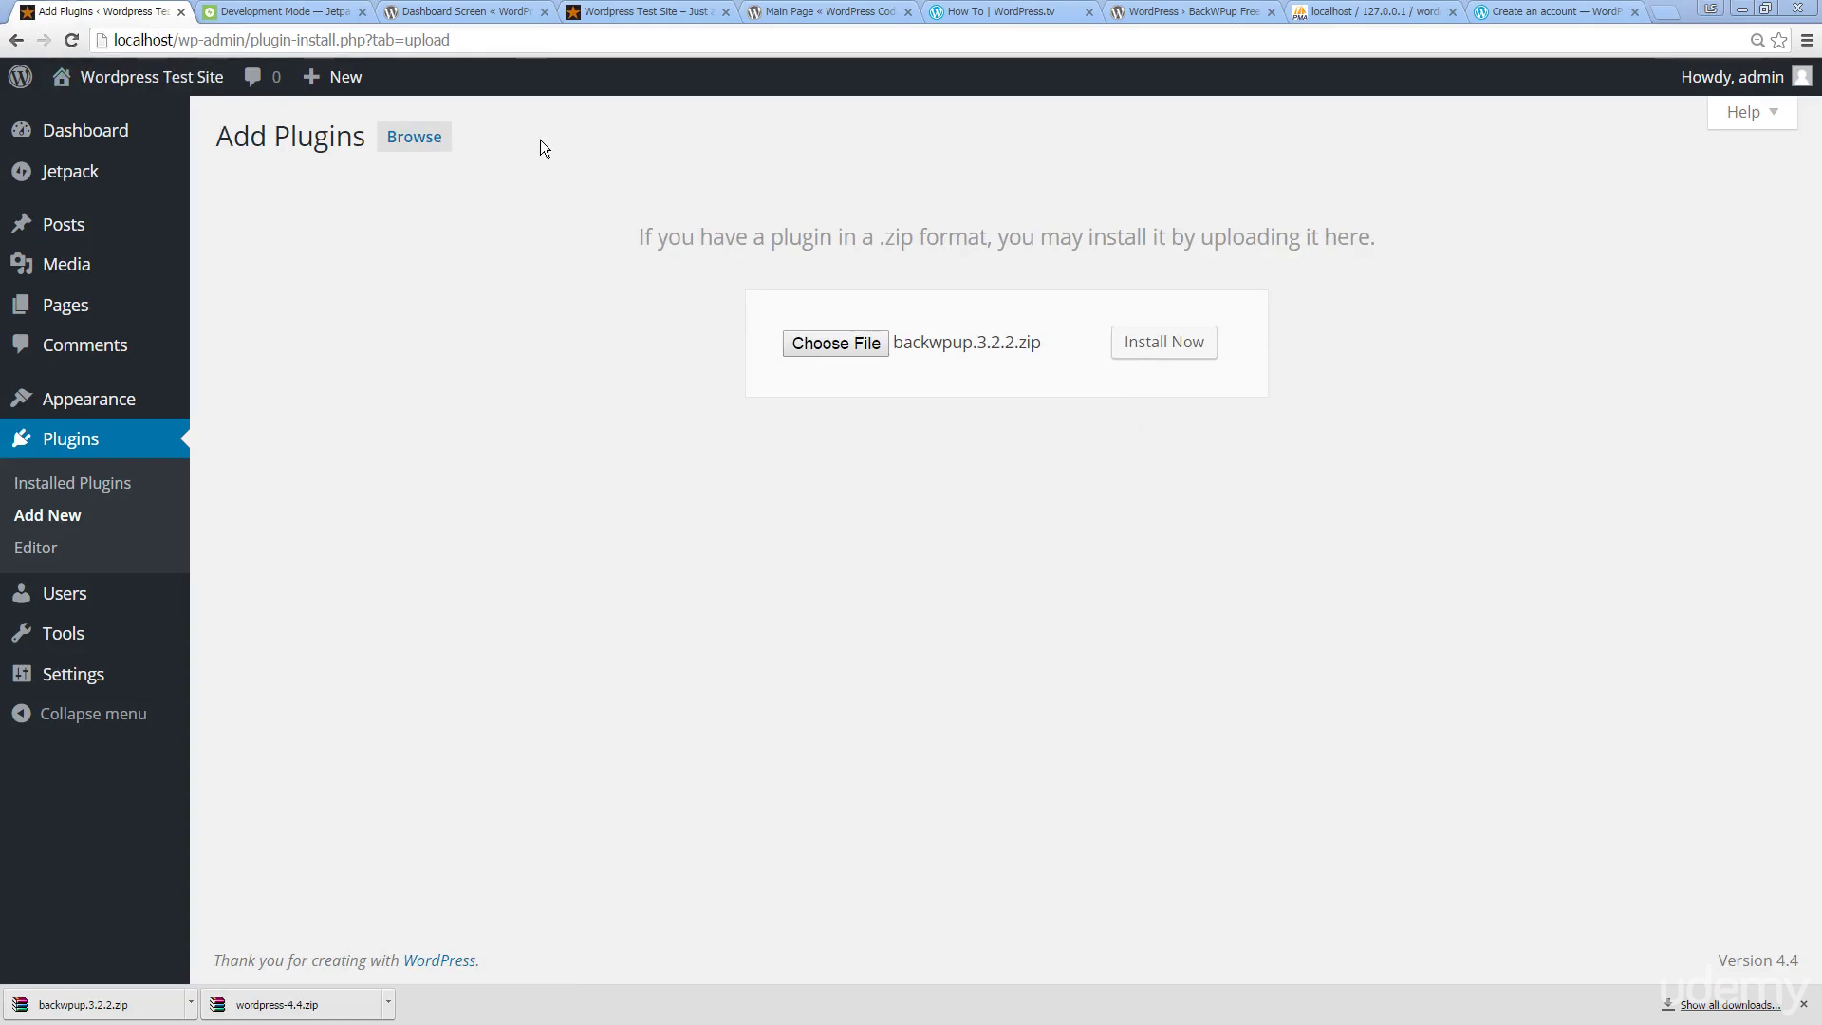
{"action": "left_click", "coordinate": [1185, 351]}
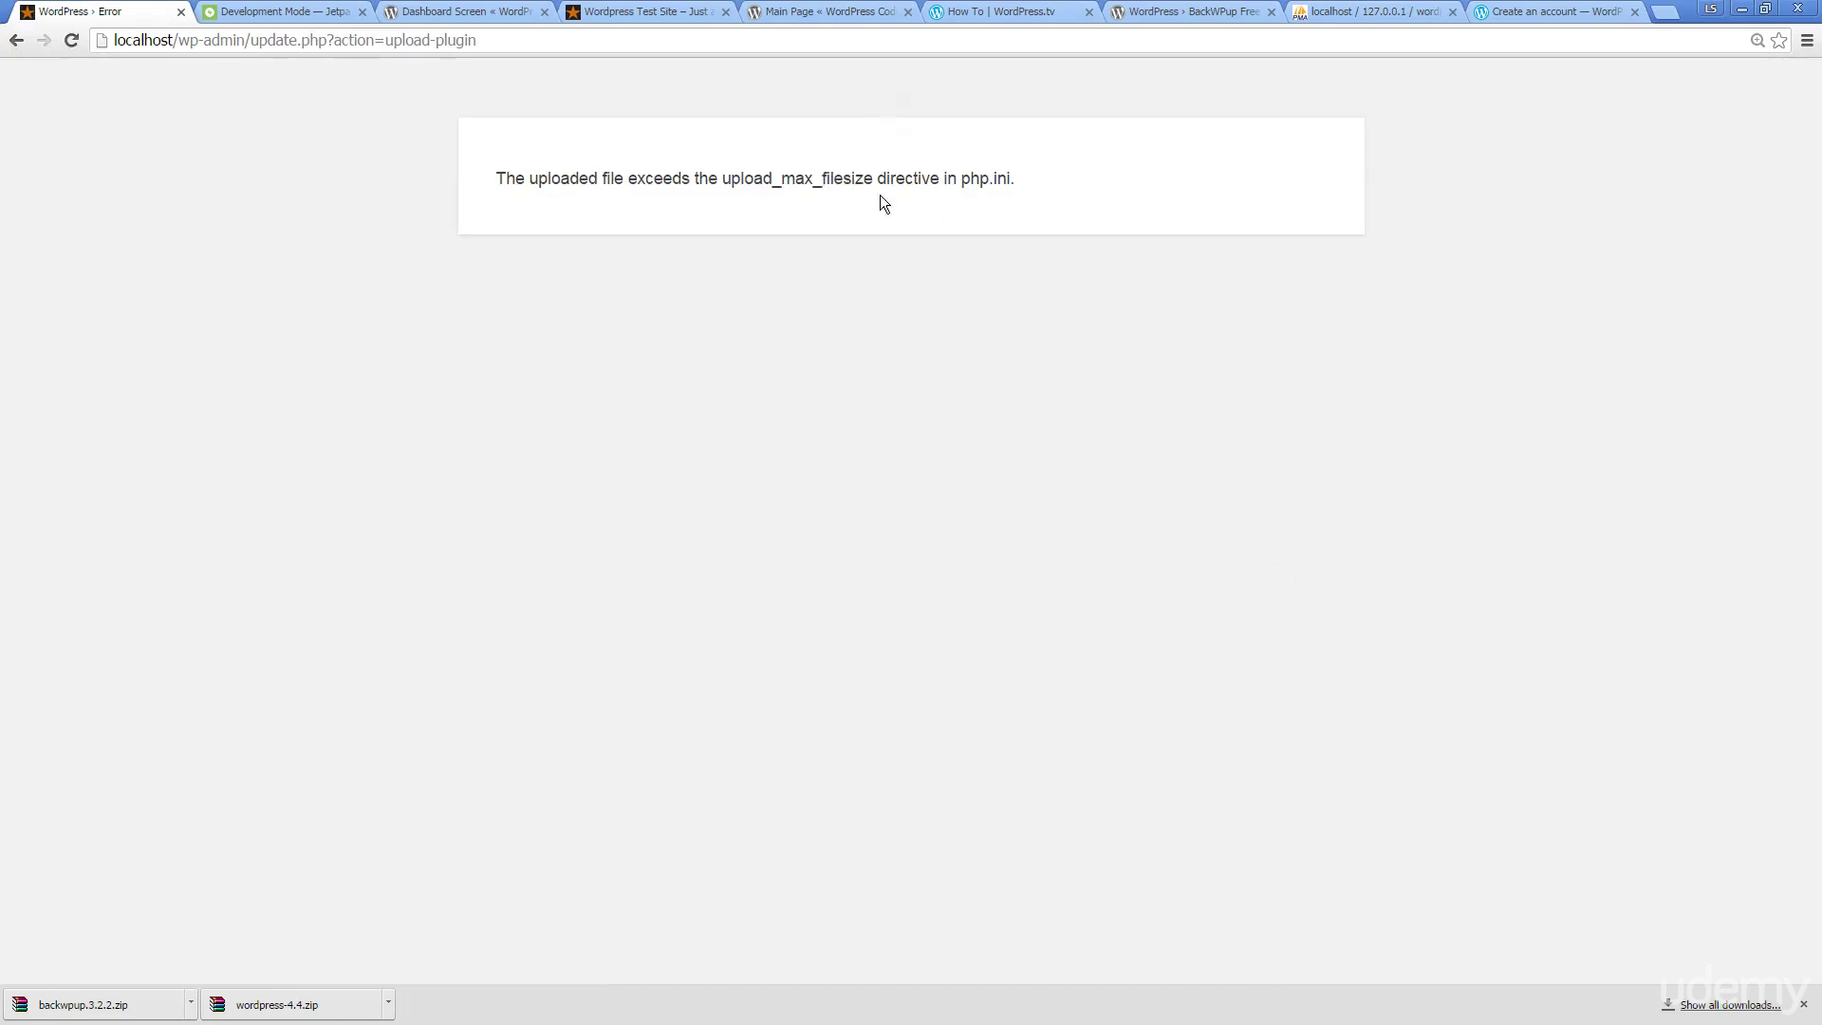
{"action": "left_click", "coordinate": [15, 43]}
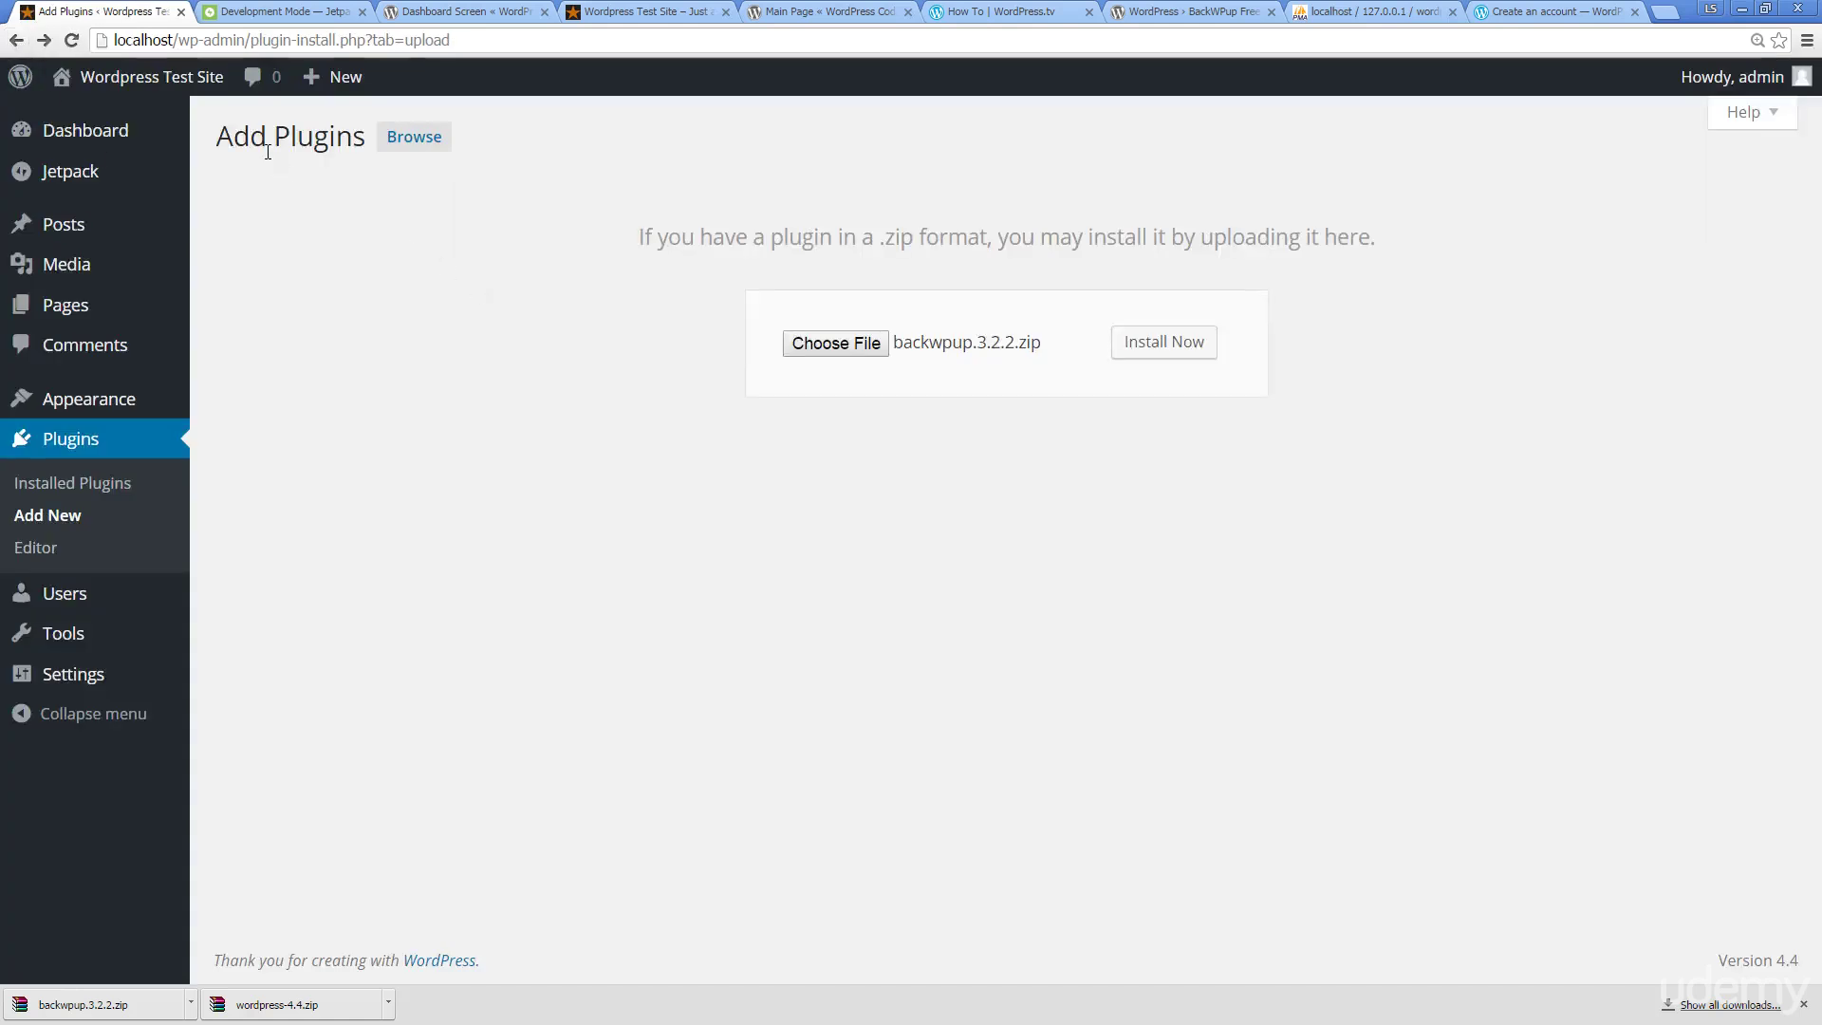
Step: Search the plugin directory for "backwpup" again, and install and activate BackWPup Free - WordPress Backup Plugin
{"action": "left_click", "coordinate": [65, 515]}
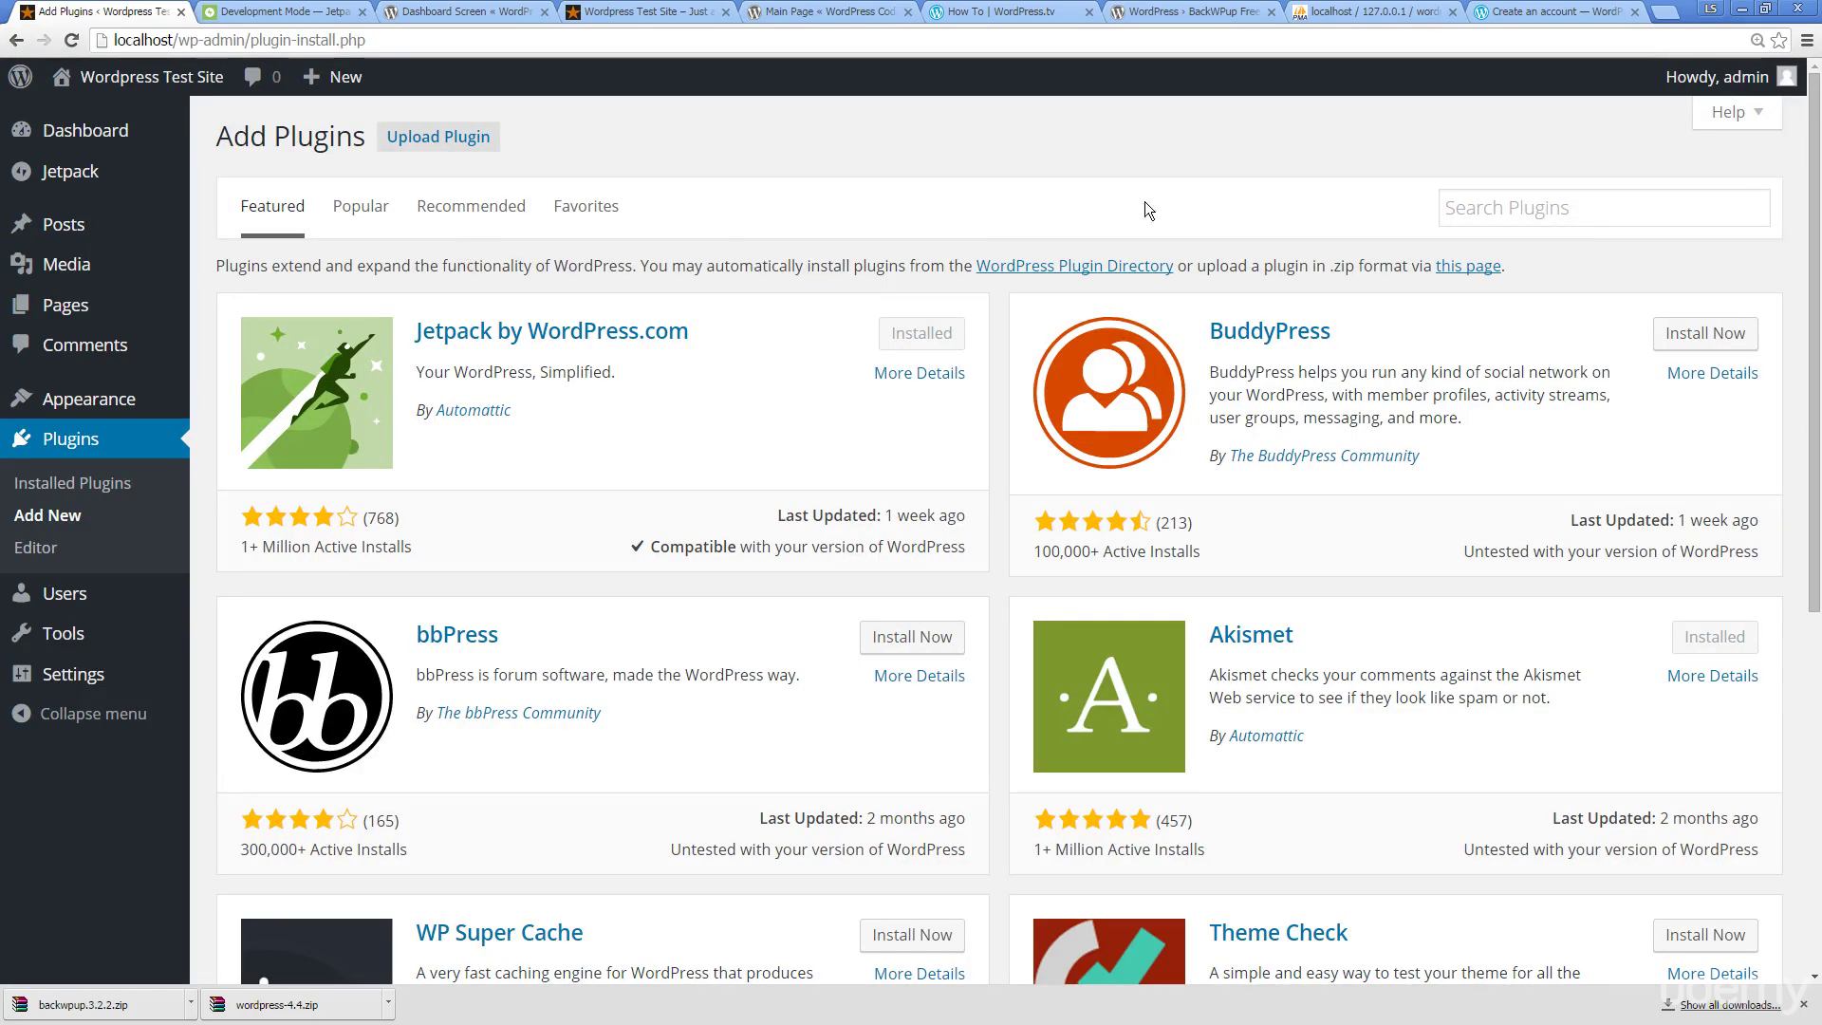
{"action": "left_click", "coordinate": [1504, 206]}
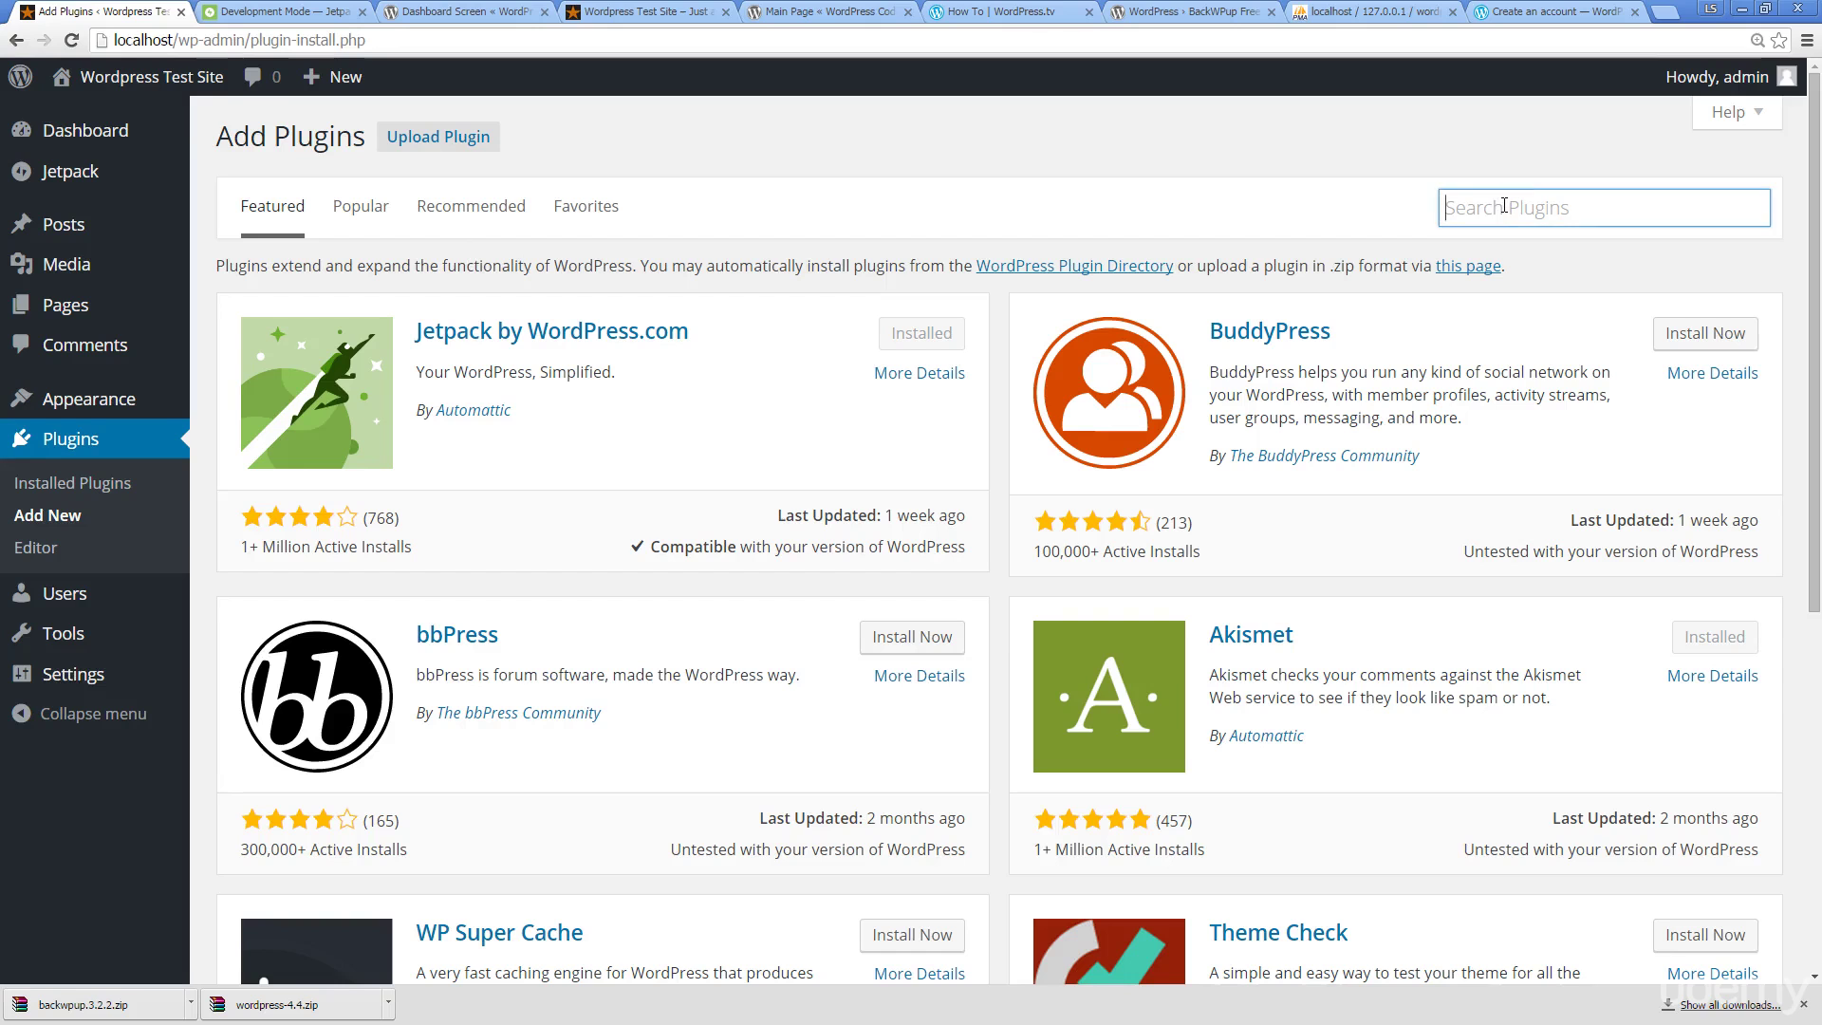
{"action": "type", "text": "backwpup"}
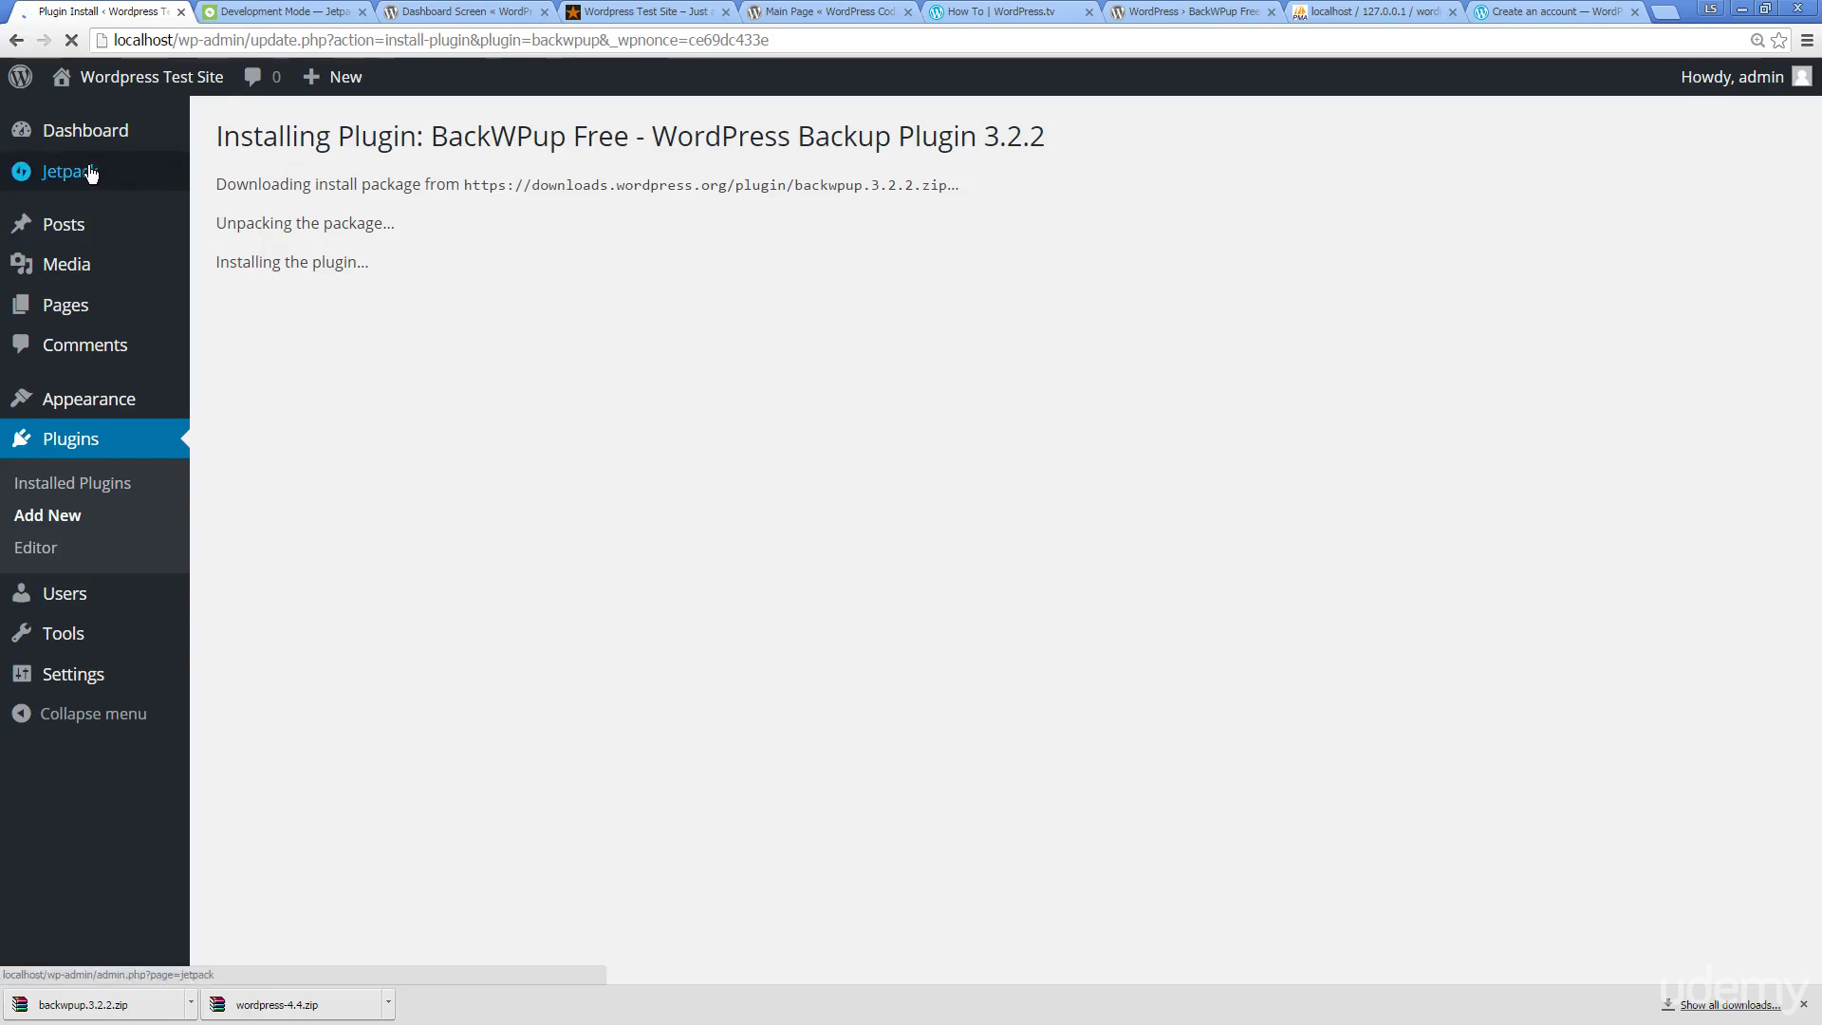
{"action": "mouse_move", "coordinate": [316, 98]}
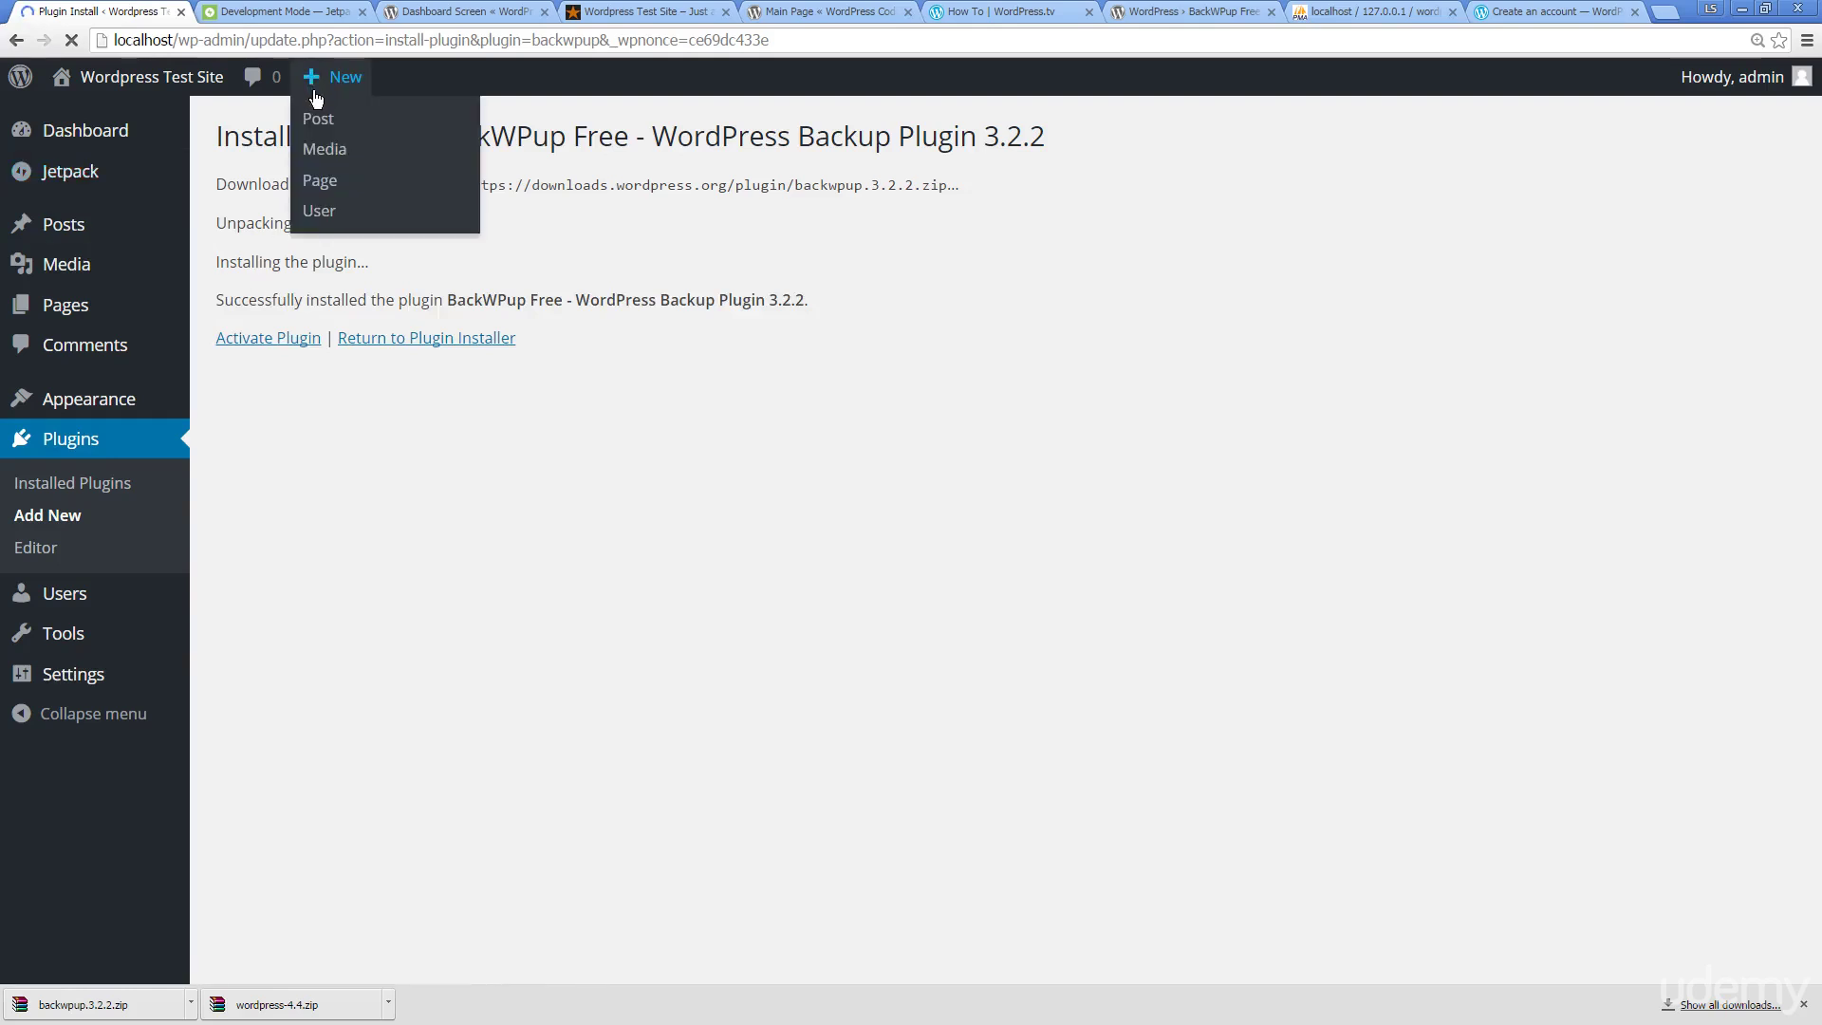
{"action": "left_click", "coordinate": [264, 339]}
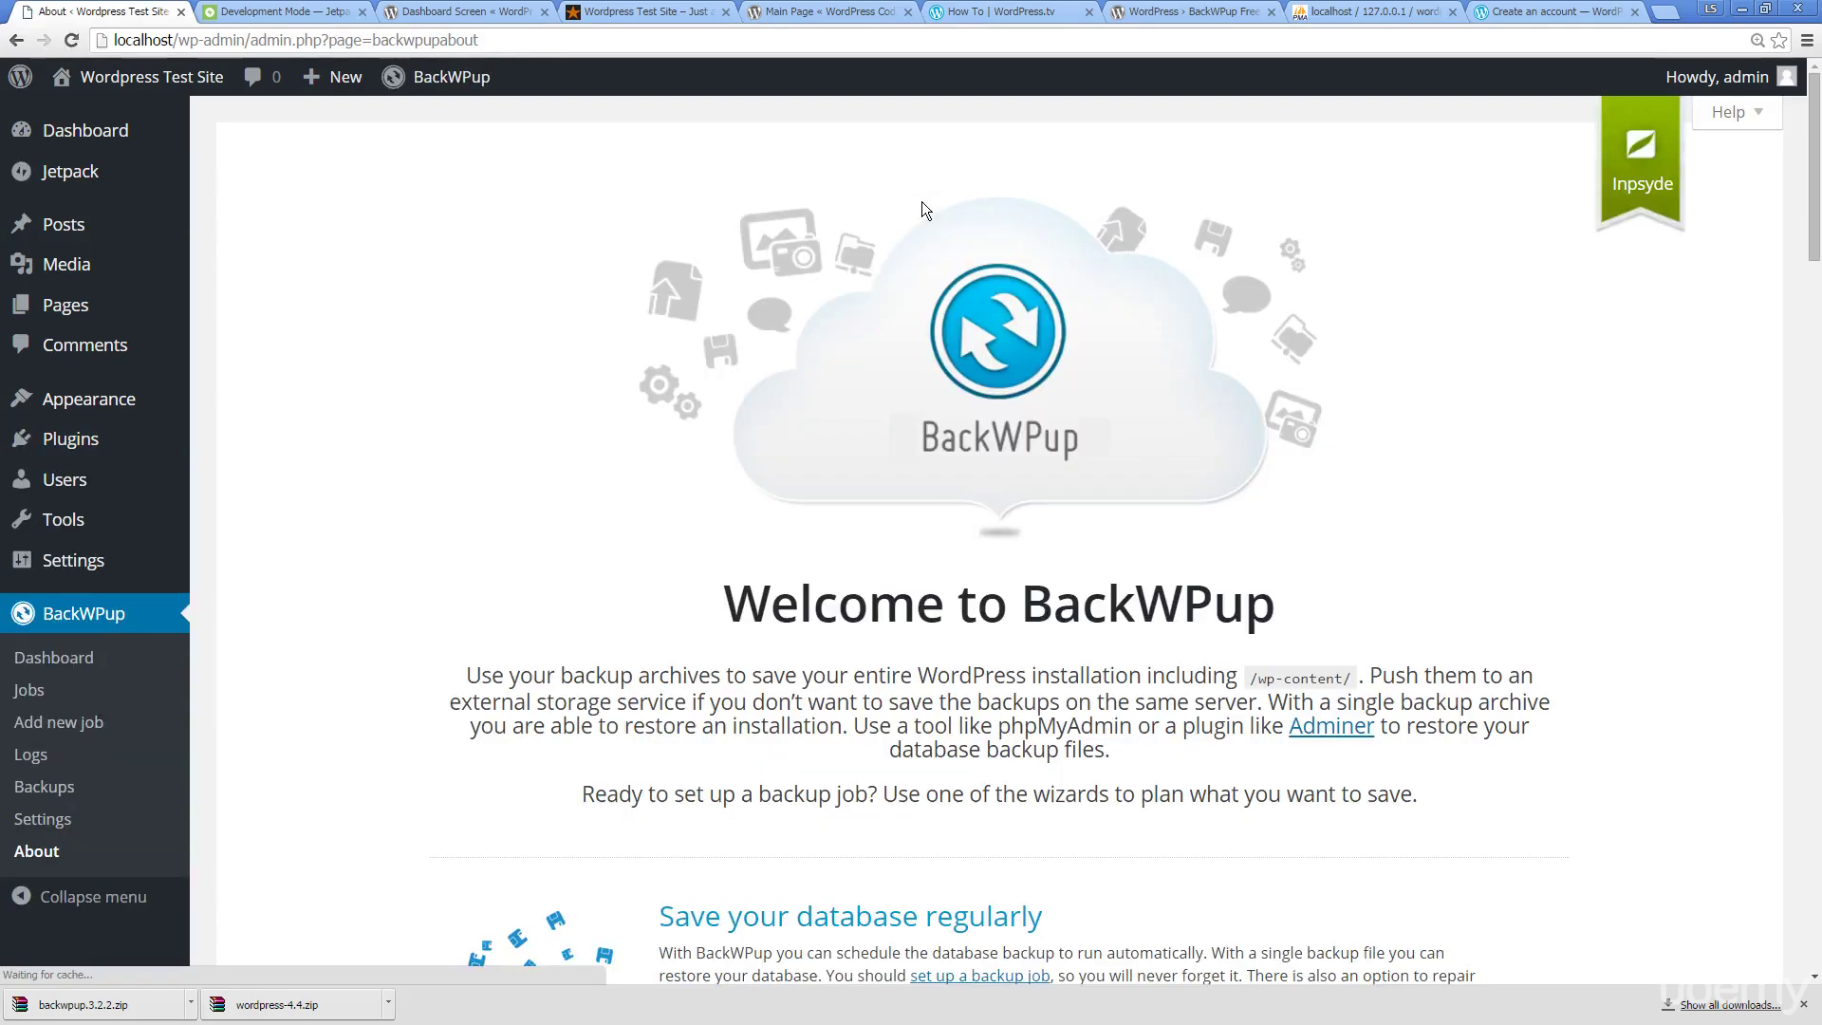
Step: Read through the BackWPup welcome page's backup features and open the BackWPup dashboard
{"action": "scroll", "coordinate": [526, 373], "scroll_direction": "down", "scroll_amount": 2}
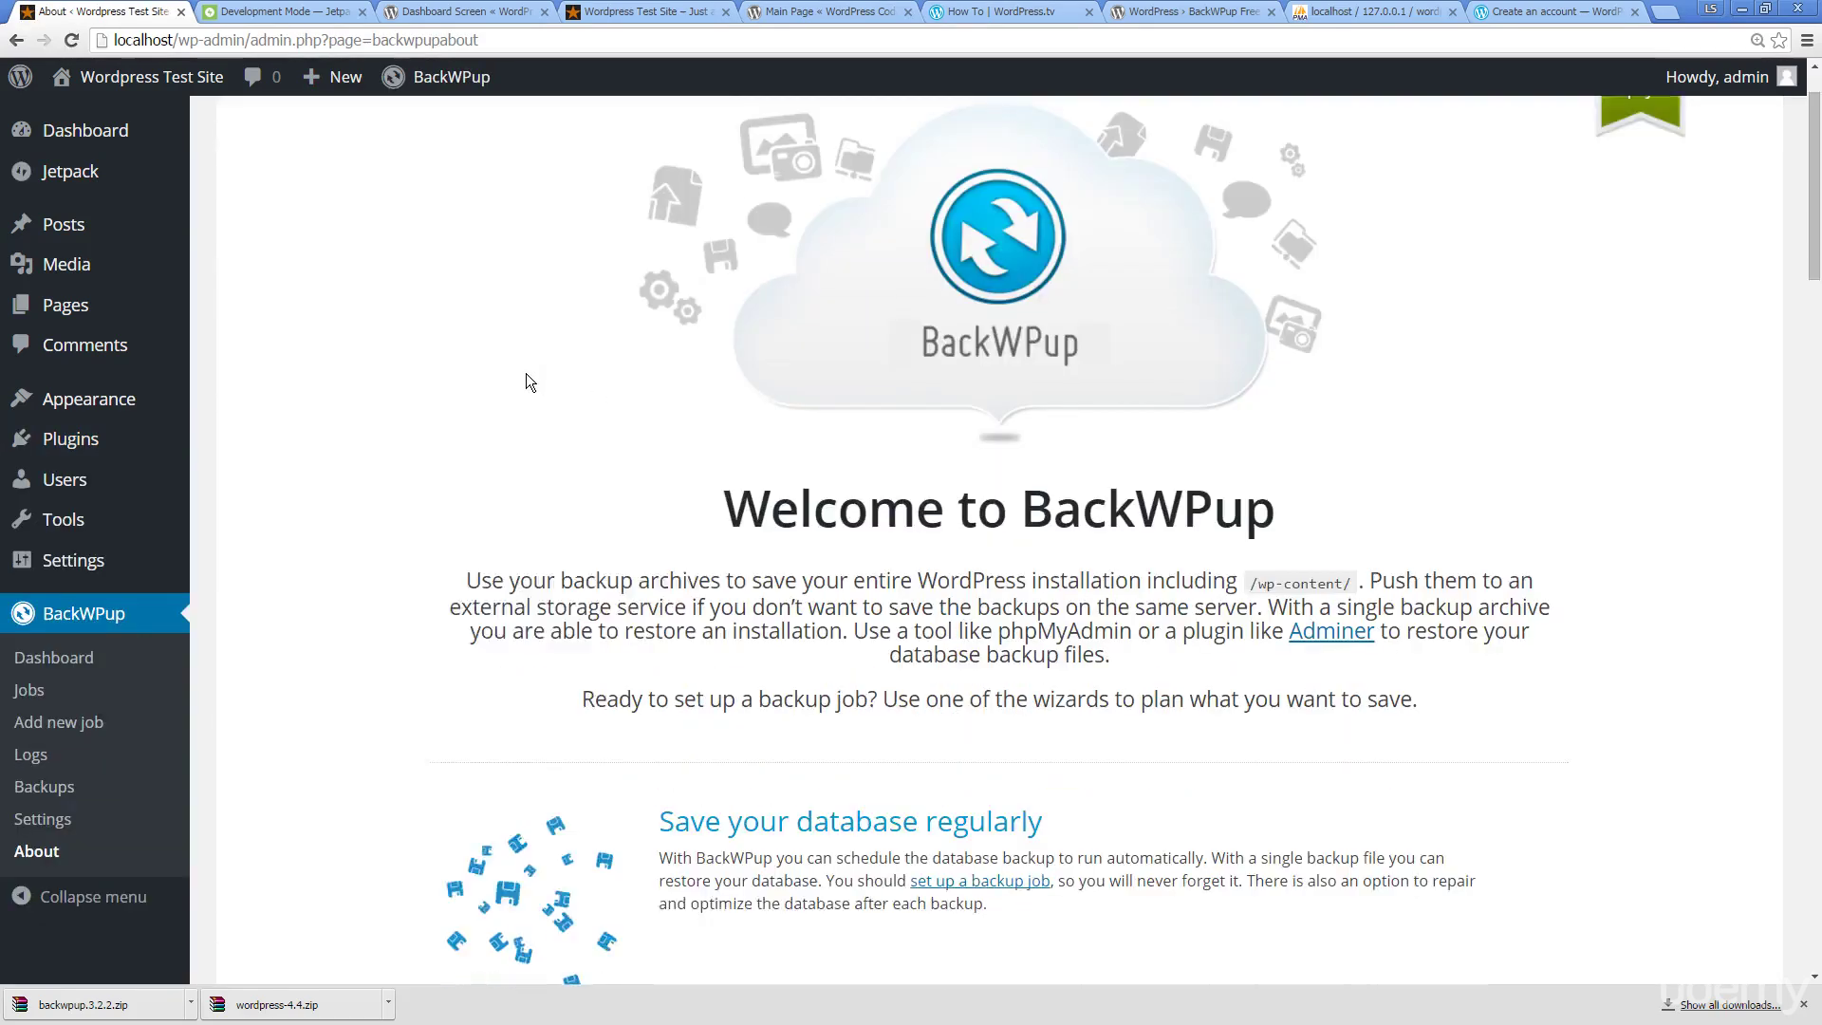
{"action": "scroll", "coordinate": [543, 384], "scroll_direction": "down", "scroll_amount": 5}
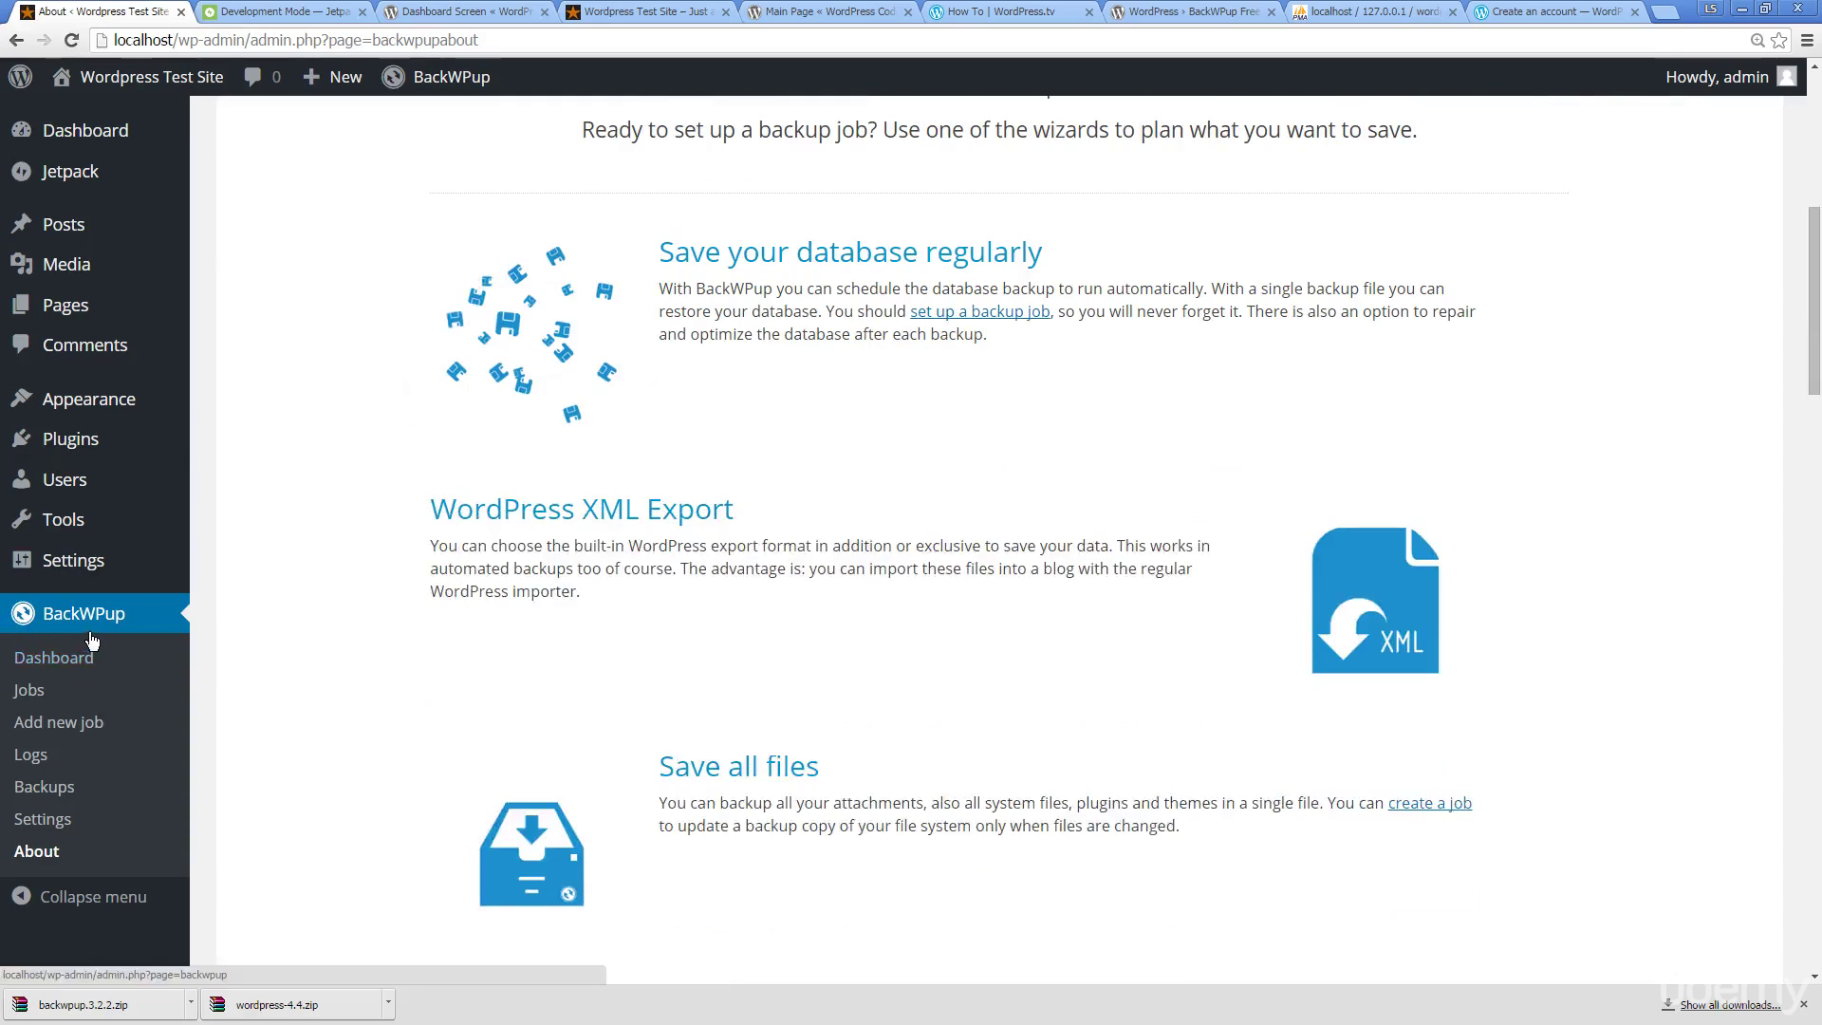
{"action": "left_click", "coordinate": [146, 622]}
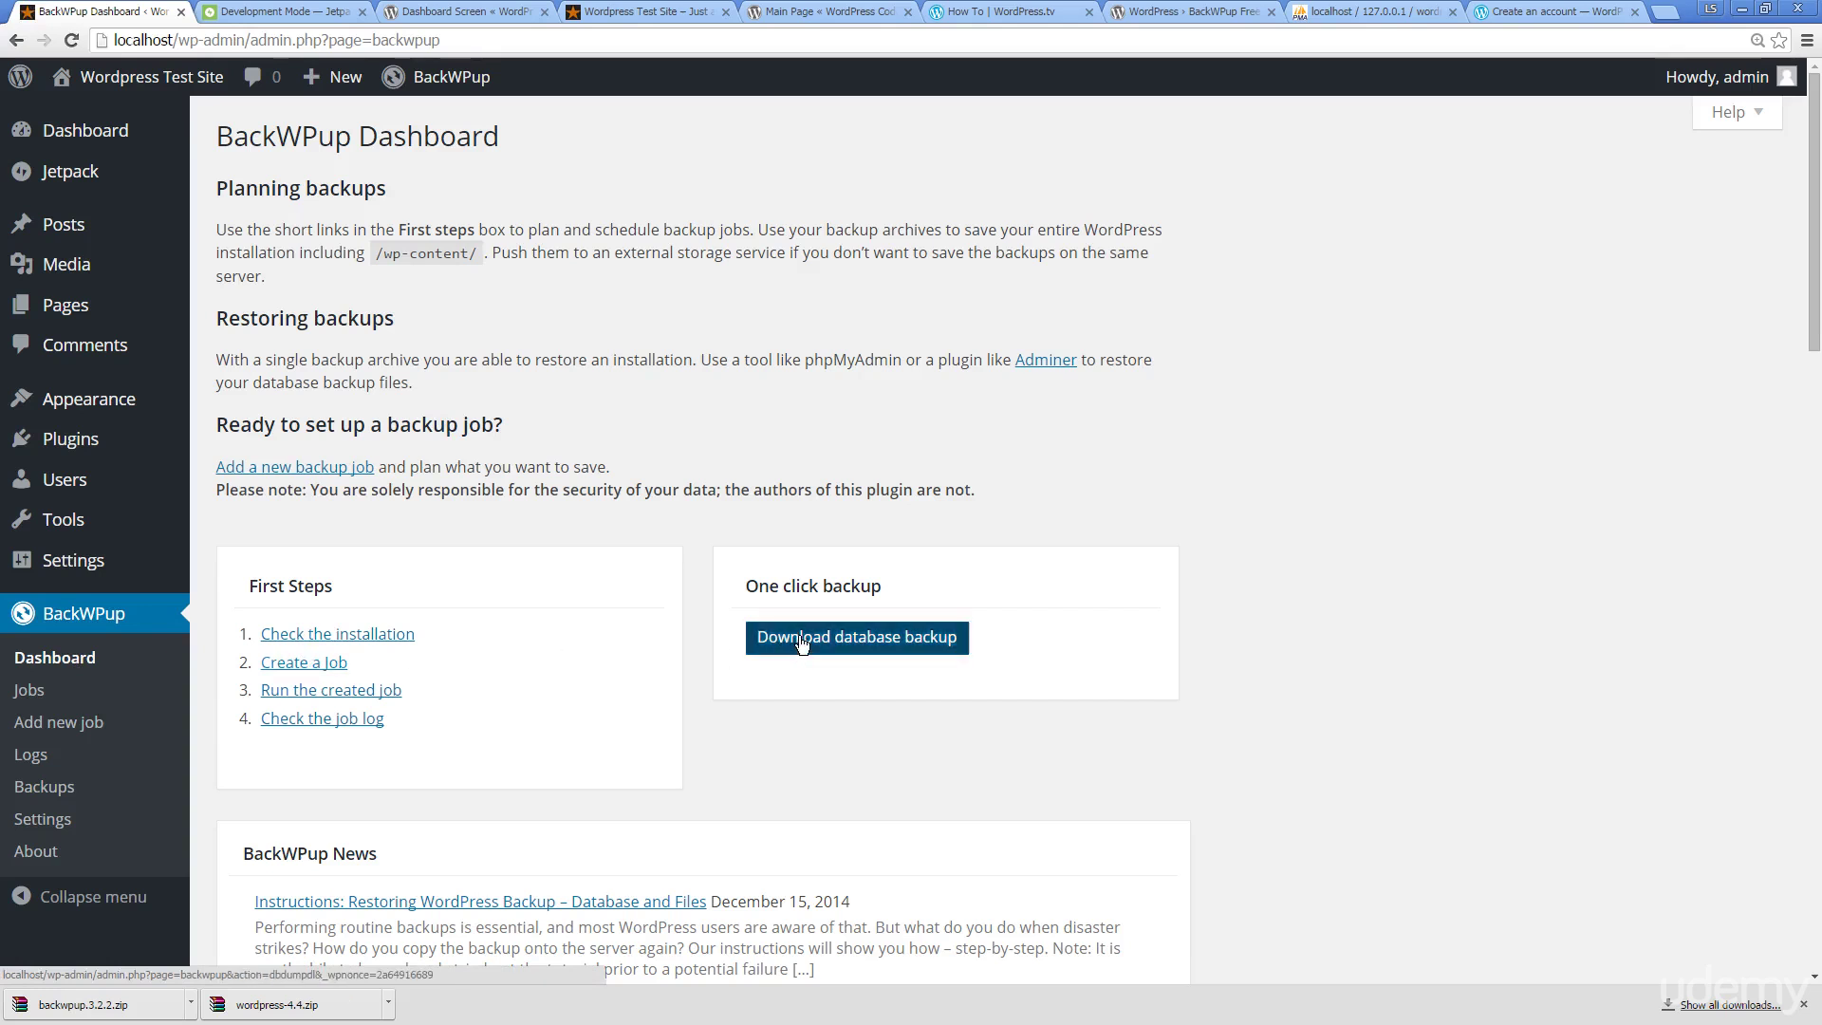
Step: View the export page of the wordpress database in phpMyAdmin and return to review the BackWPup dashboard's backup options
{"action": "left_click", "coordinate": [1359, 11]}
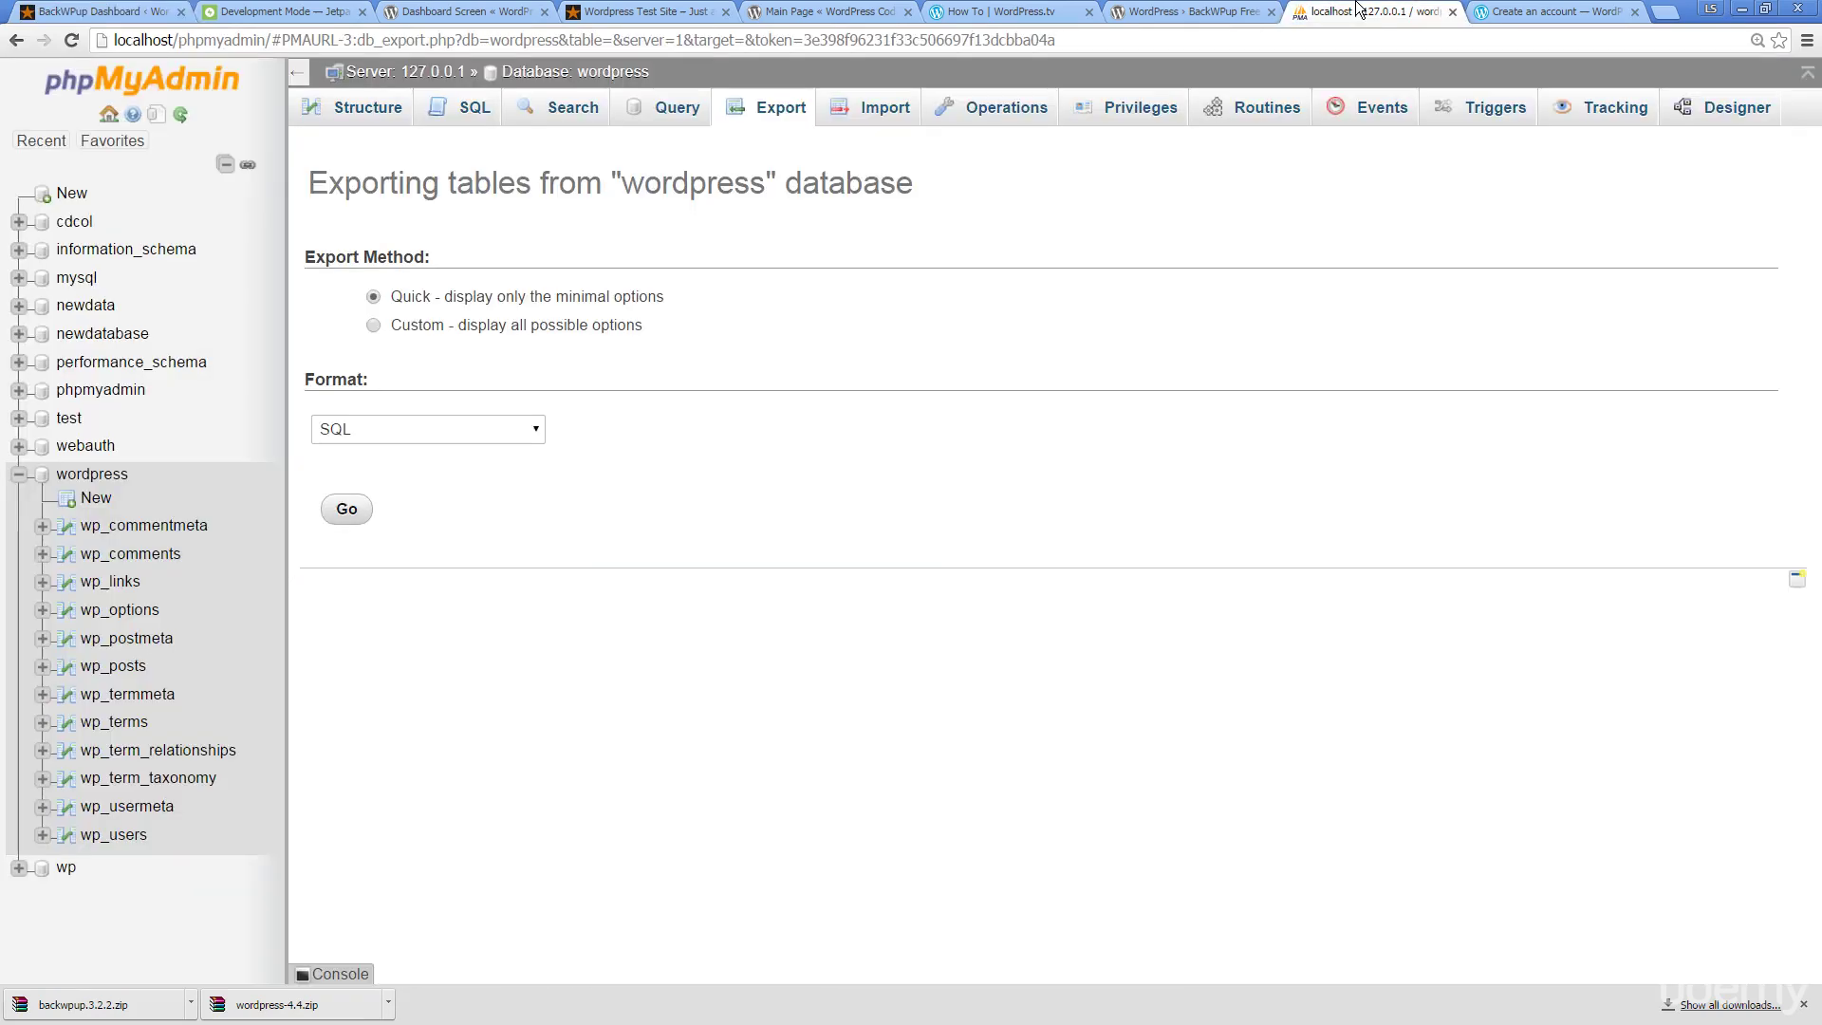
{"action": "left_click", "coordinate": [78, 10]}
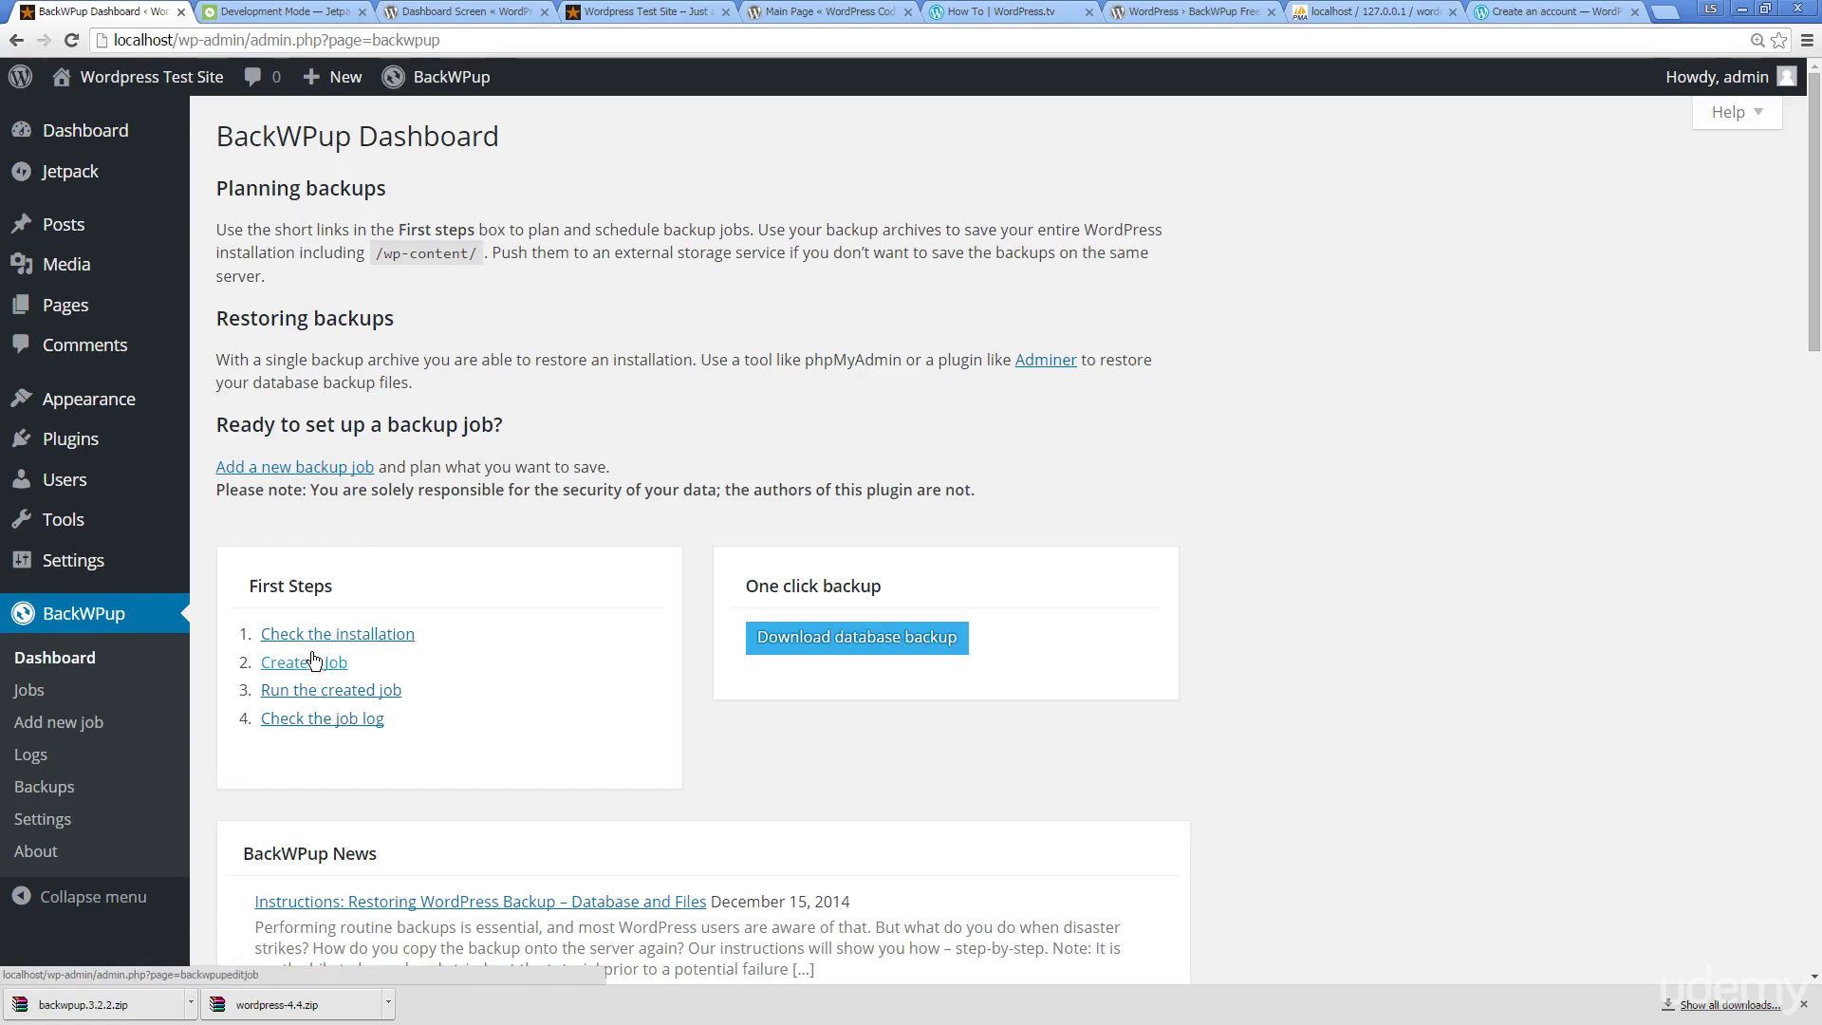
{"action": "scroll", "coordinate": [509, 617], "scroll_direction": "down", "scroll_amount": 2}
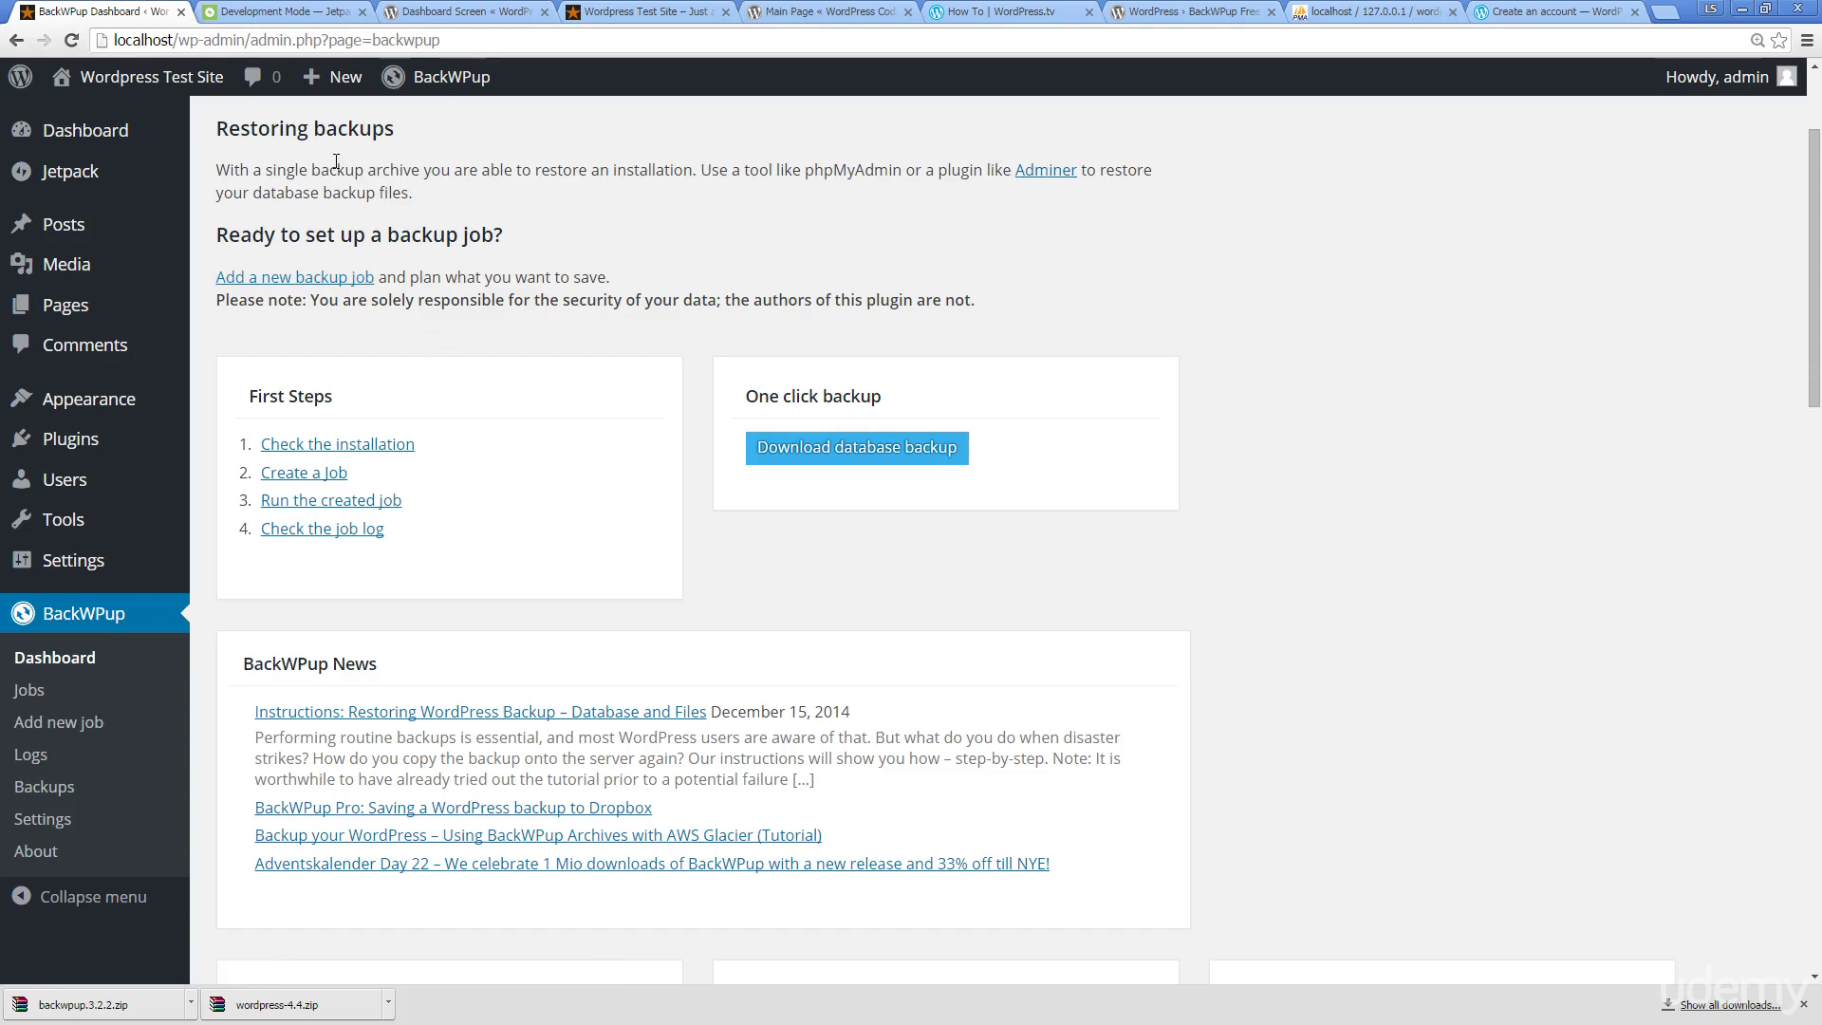
{"action": "mouse_move", "coordinate": [149, 449]}
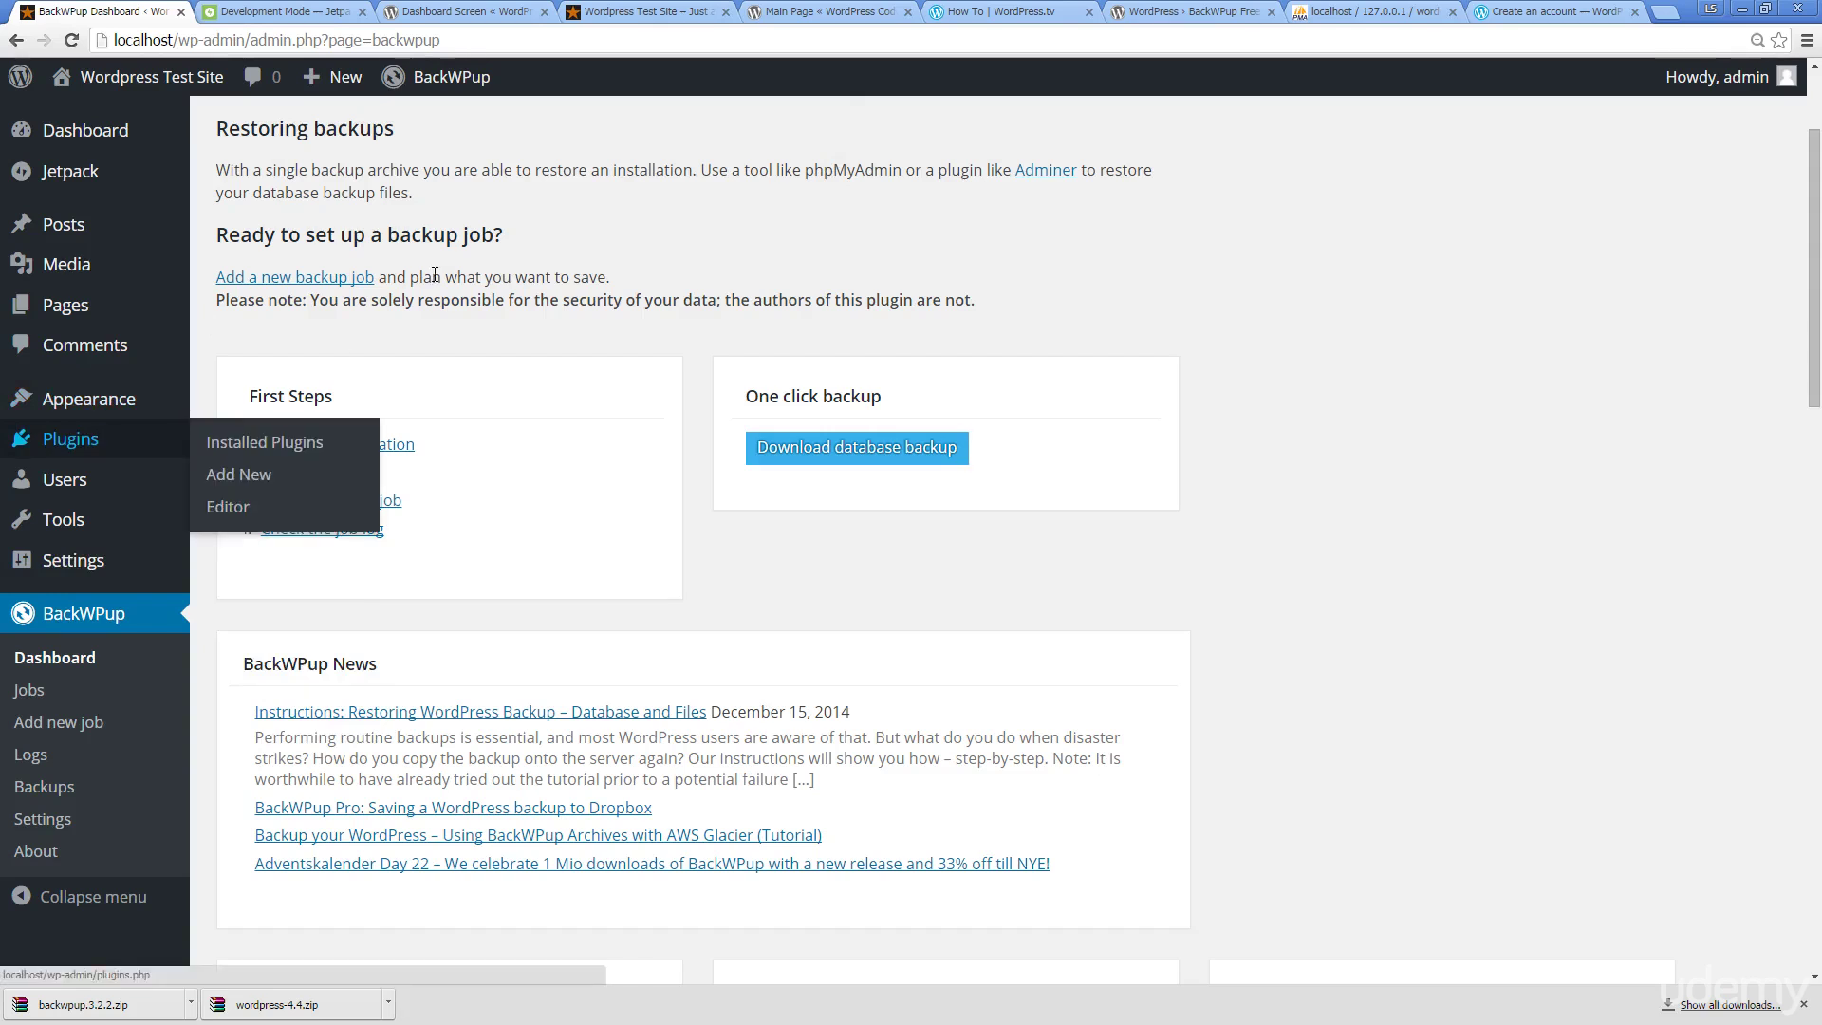
{"action": "mouse_move", "coordinate": [66, 187]}
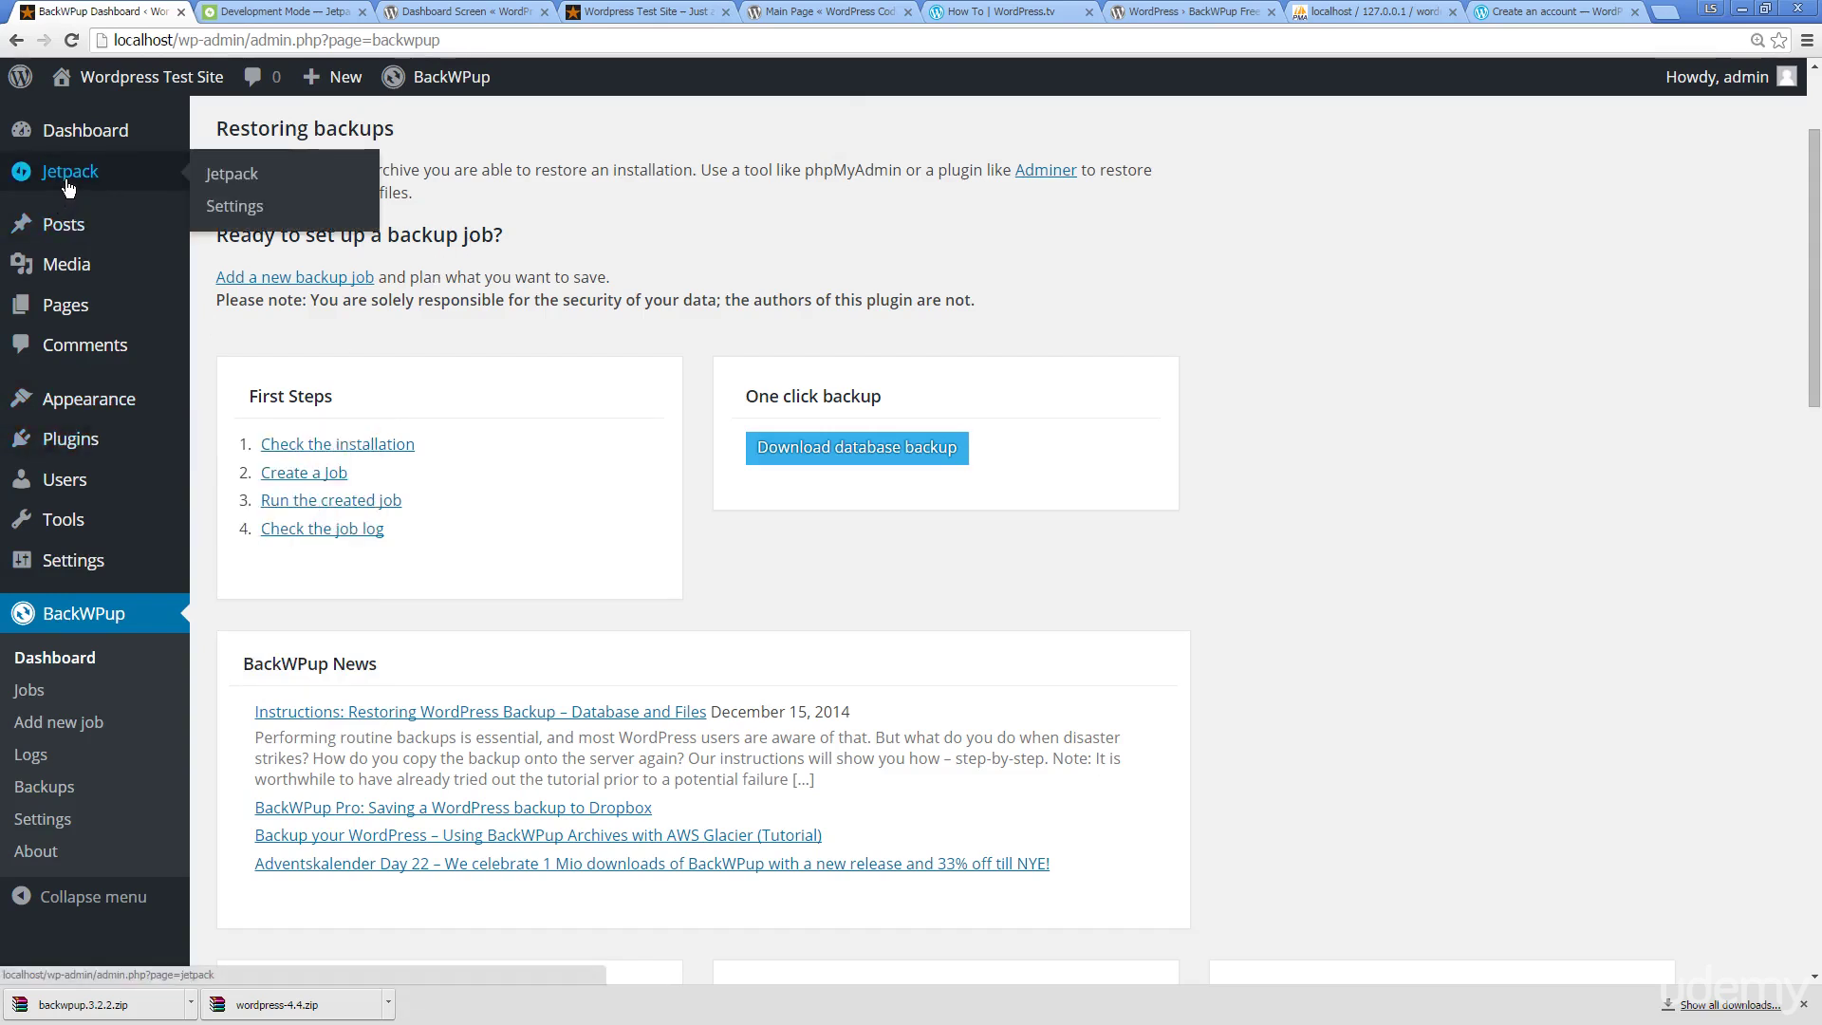